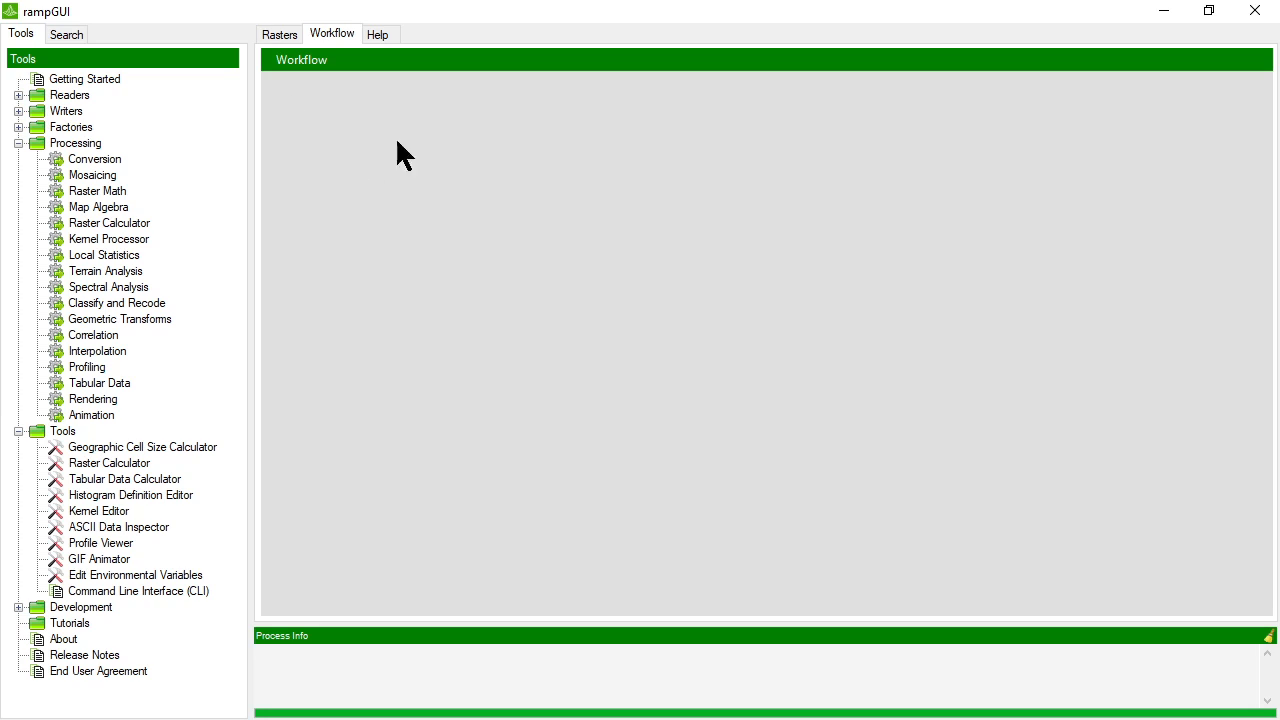
# Step: Add a reader to the empty workflow and choose Clip of Site_Bathymetry_2m.bil from the Sample Data folder as its input
pyautogui.rightClick(320, 100)
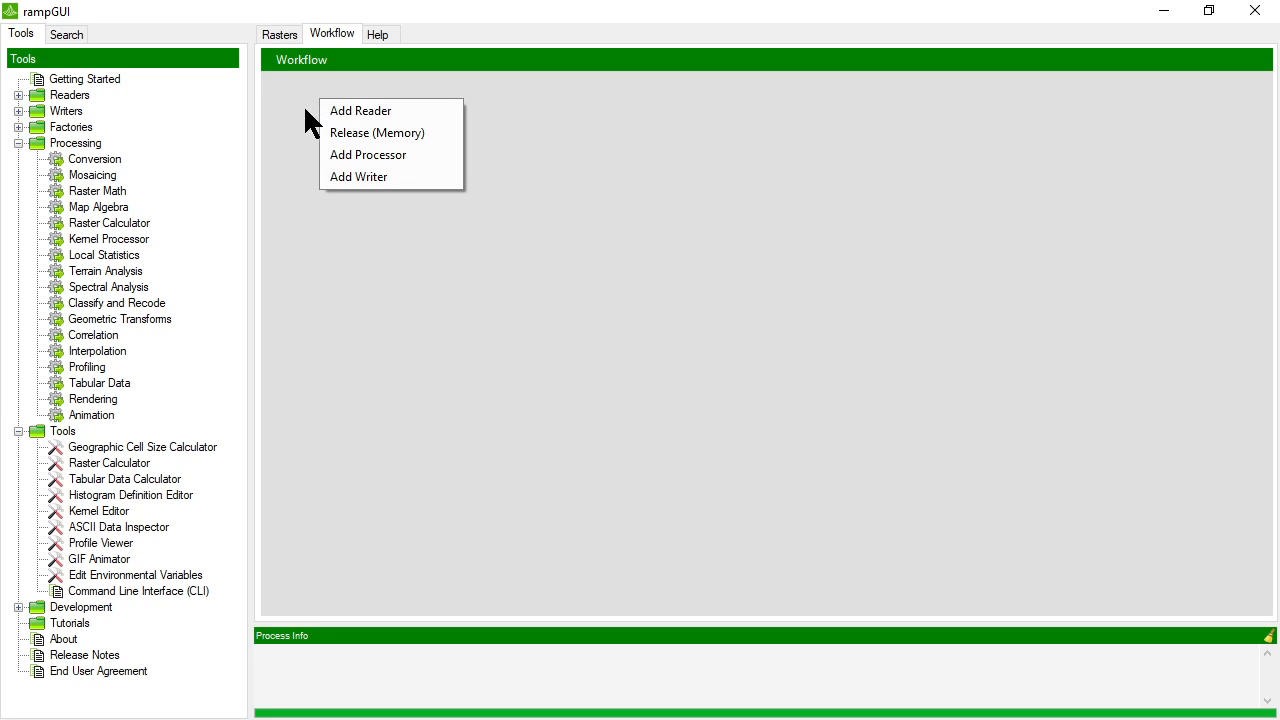
pyautogui.click(388, 115)
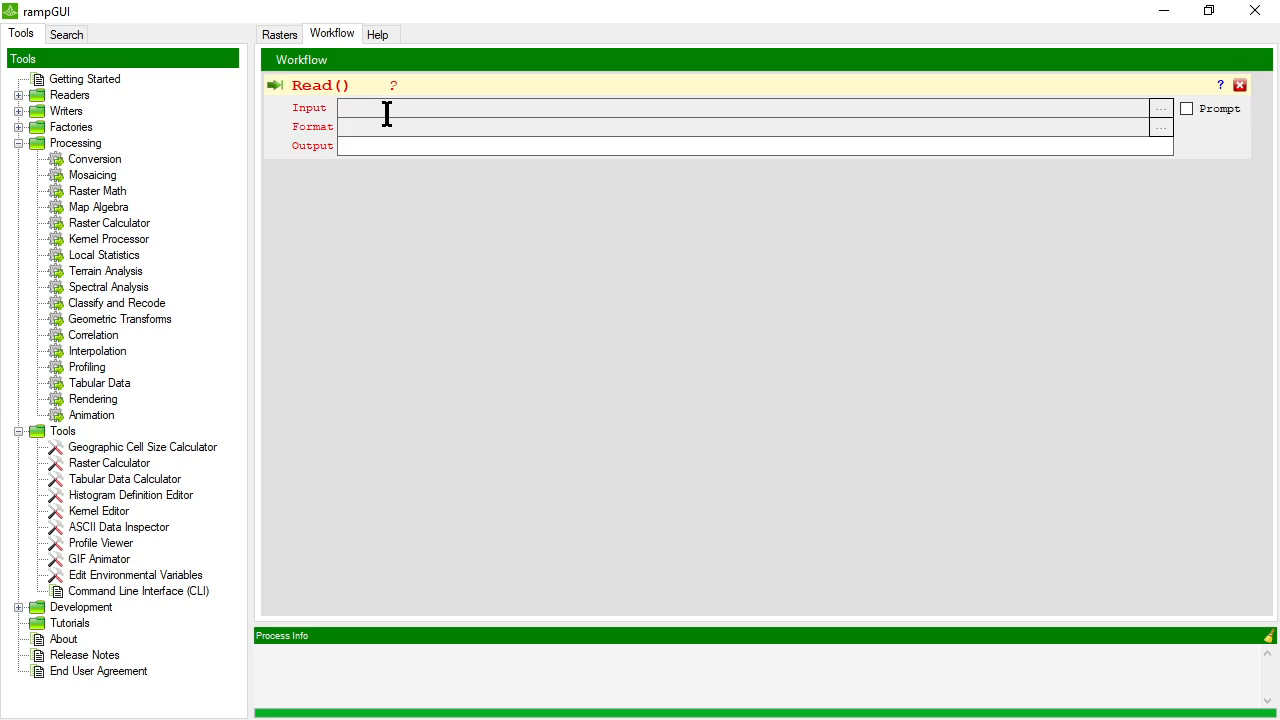
pyautogui.click(1160, 108)
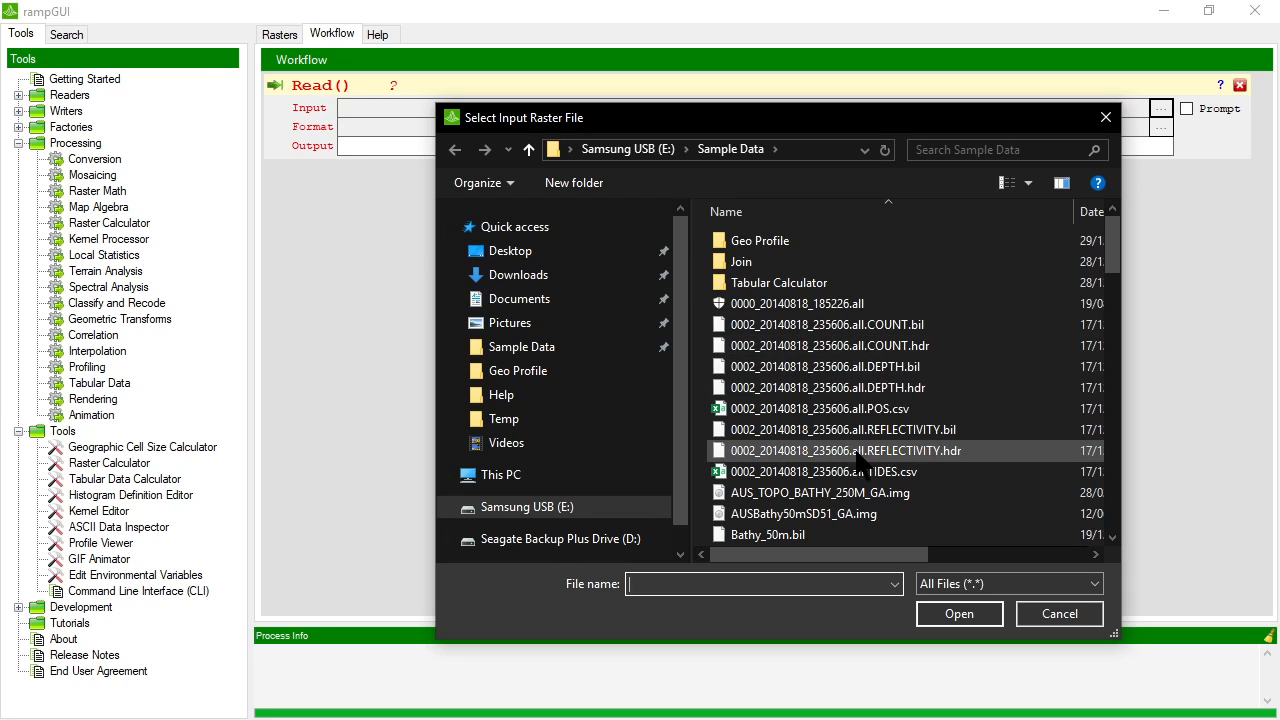
pyautogui.scroll(-2, 860, 462)
pyautogui.scroll(-1, 858, 463)
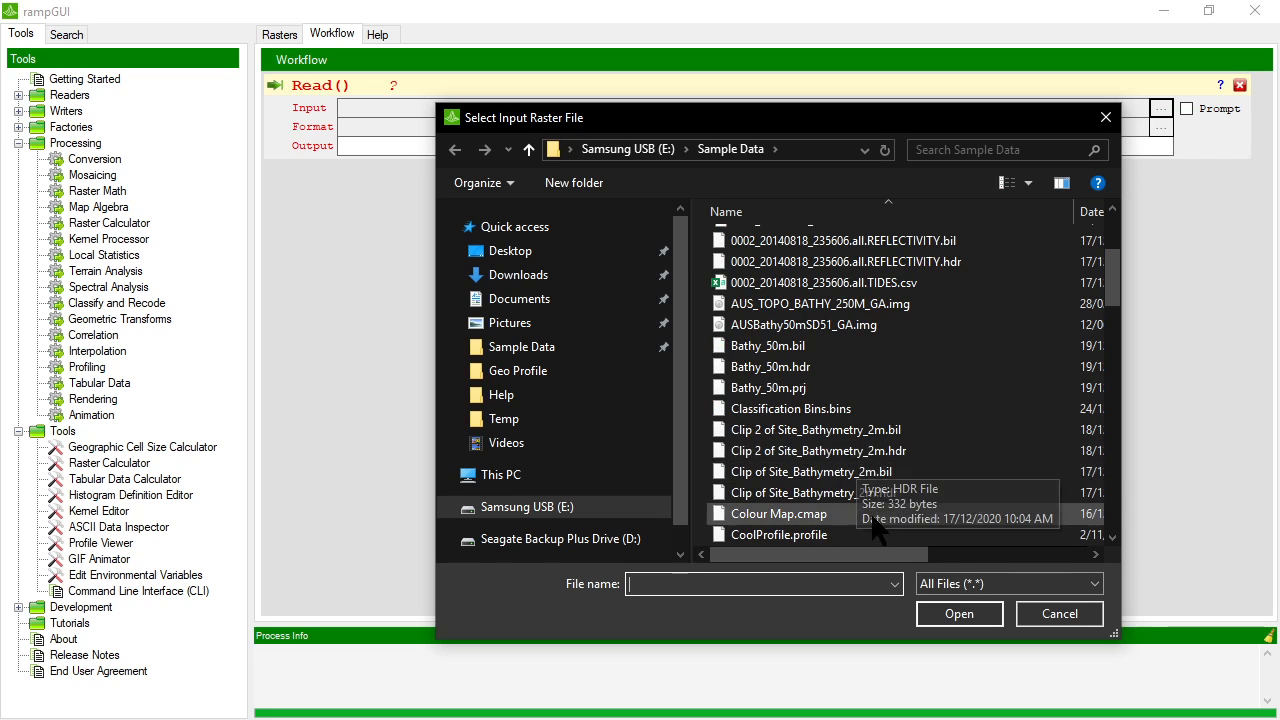
pyautogui.doubleClick(812, 474)
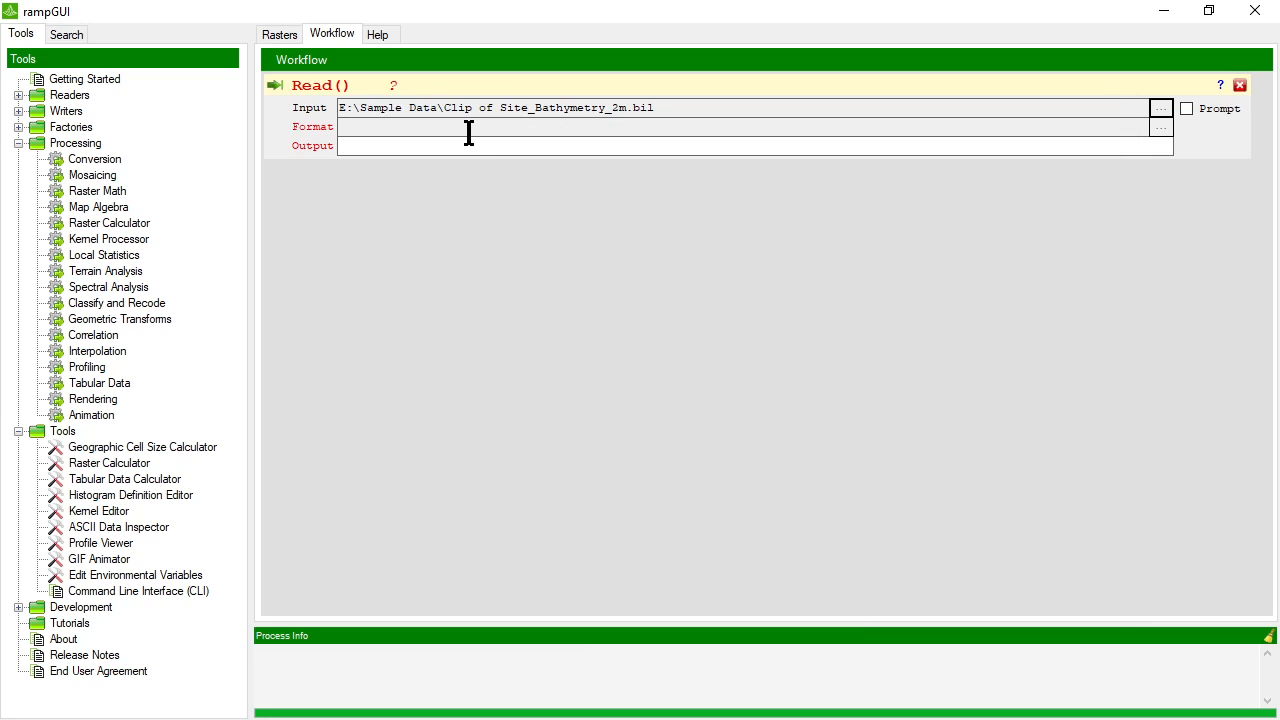
# Step: Set the reader's format to BIL (ESRI Binary BIL/BIP/BSQ Grid) and name its output bathy
pyautogui.click(1160, 128)
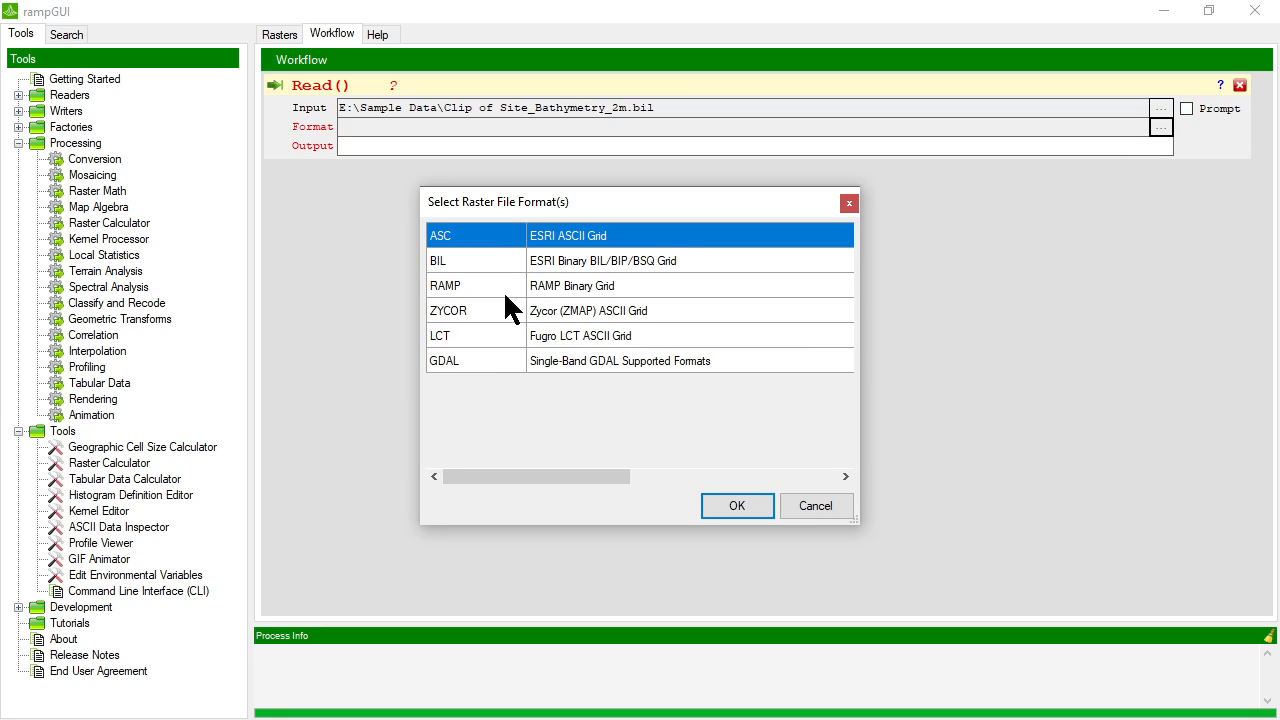
pyautogui.click(595, 262)
pyautogui.click(750, 508)
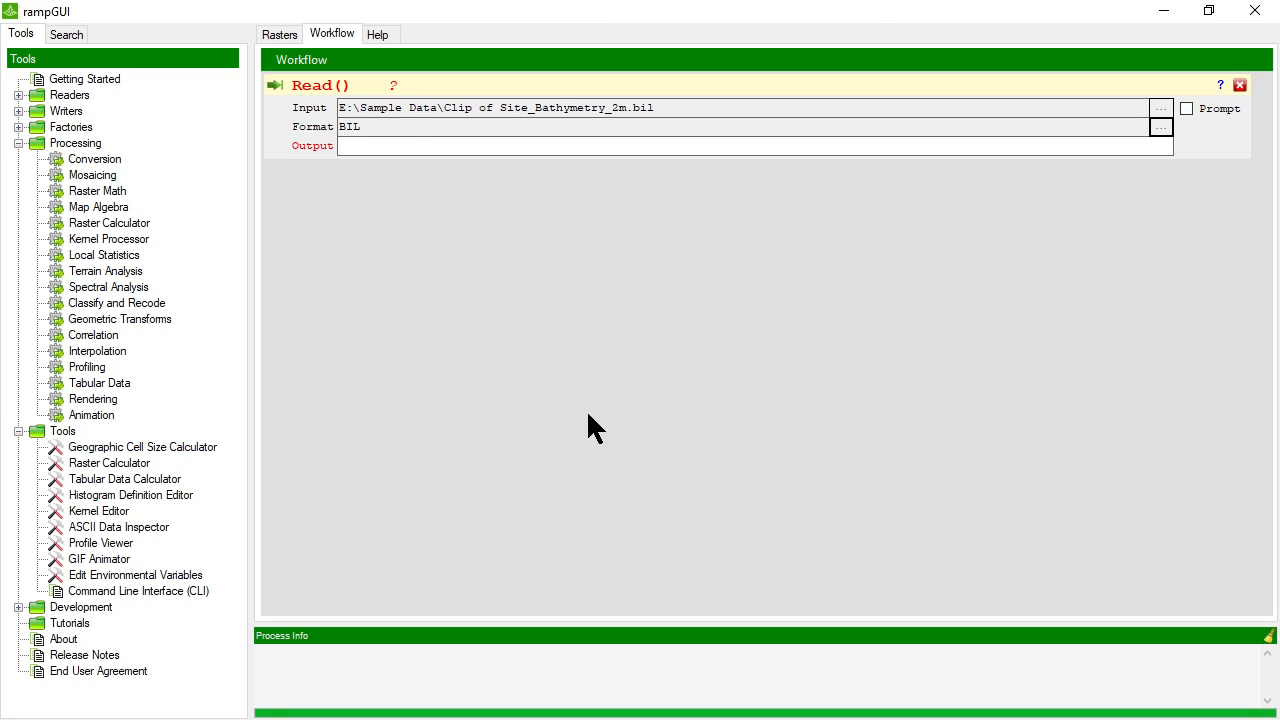
pyautogui.click(390, 147)
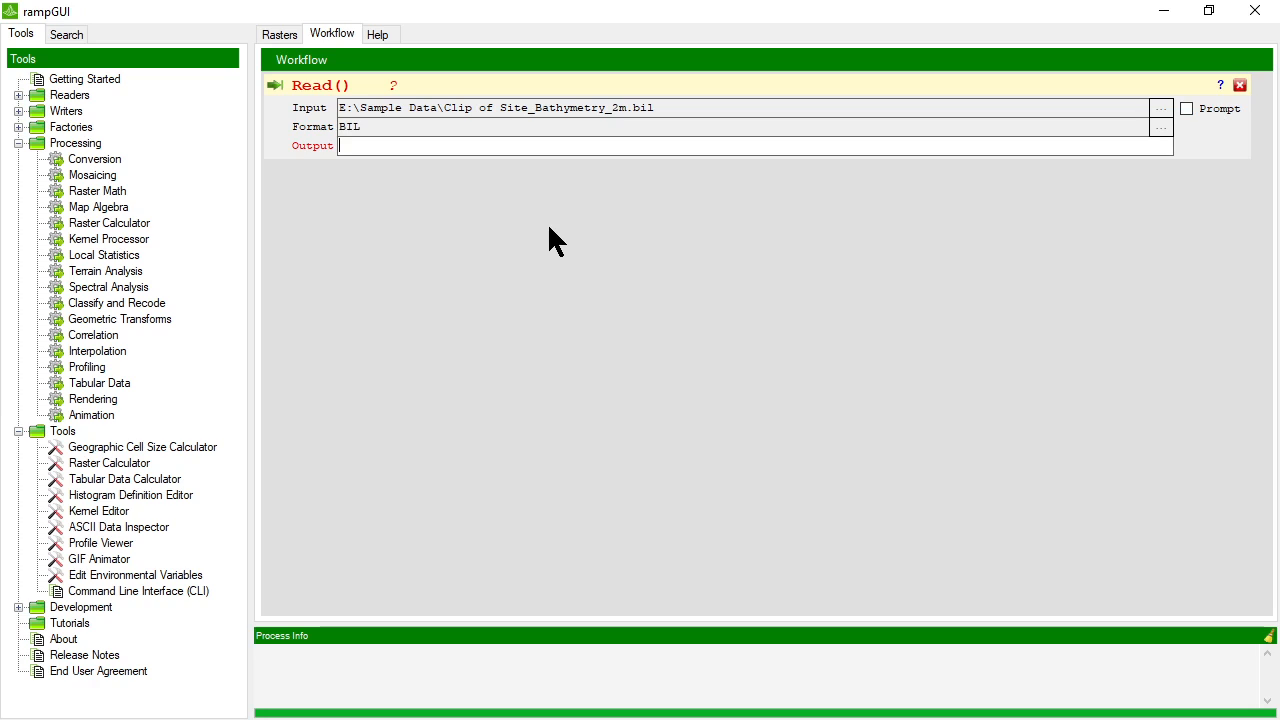
pyautogui.write('bathy')
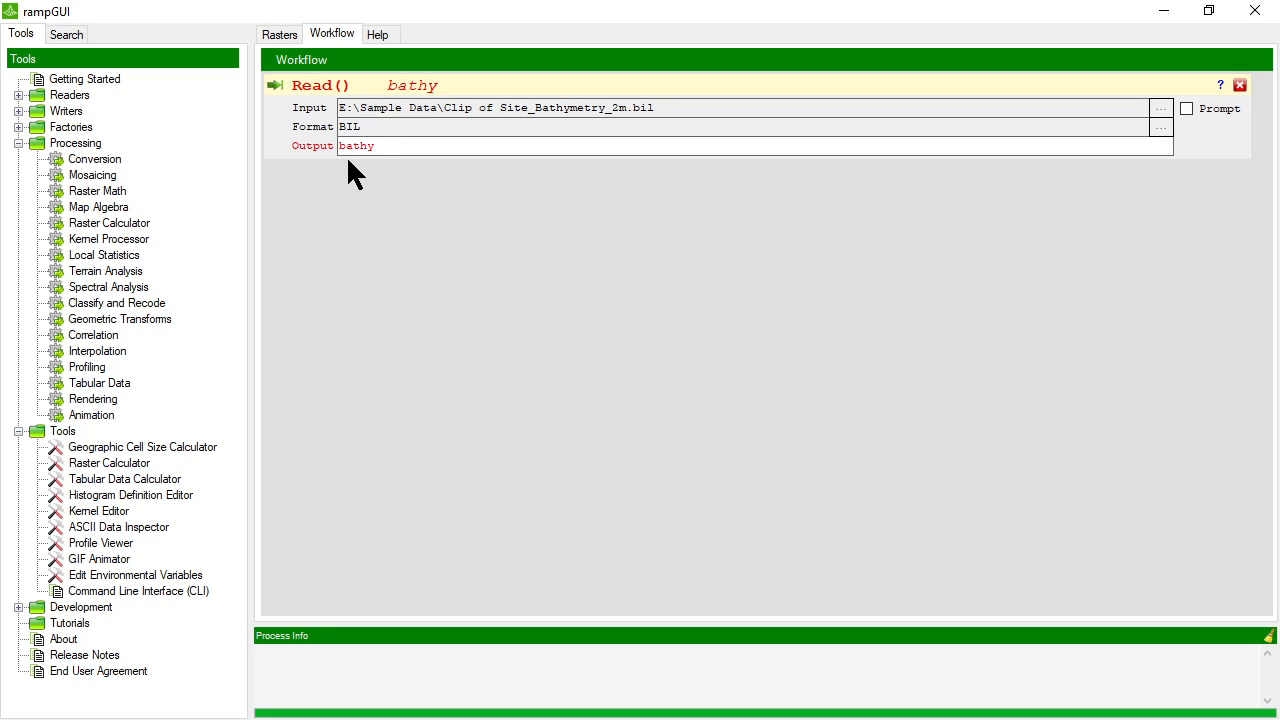
pyautogui.click(389, 127)
pyautogui.click(389, 146)
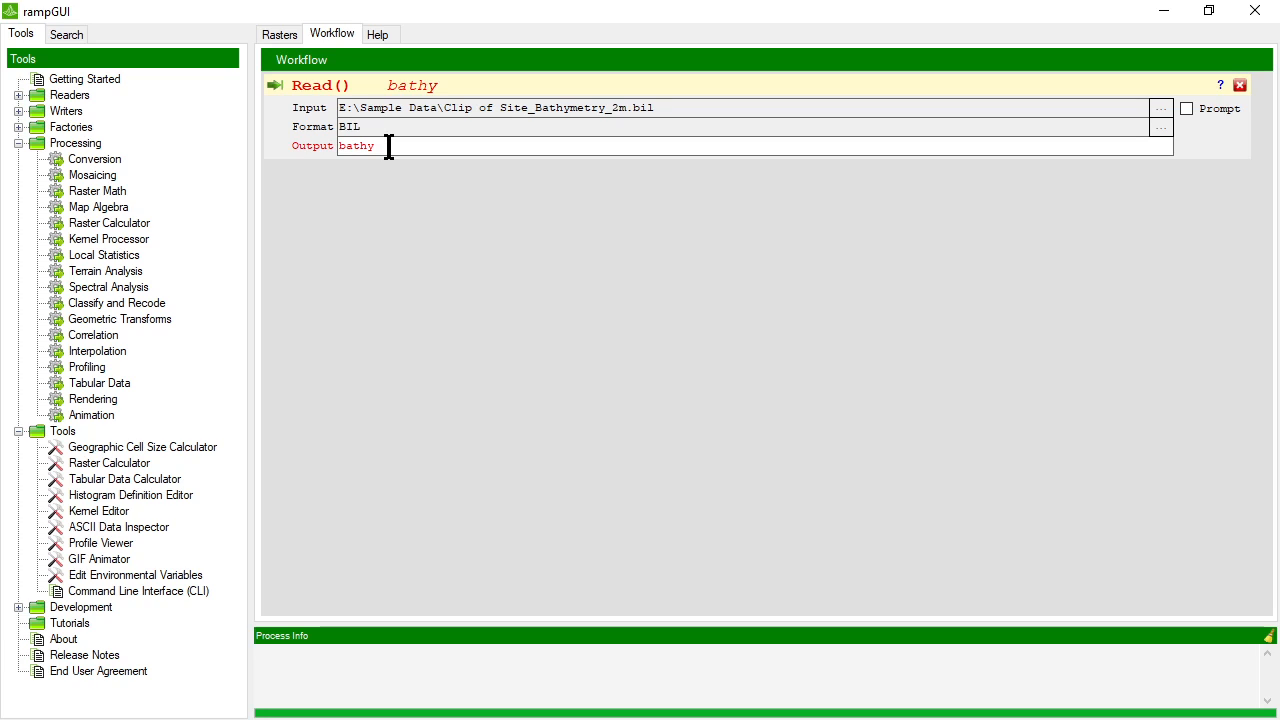
pyautogui.moveTo(400, 149); pyautogui.dragTo(309, 149)
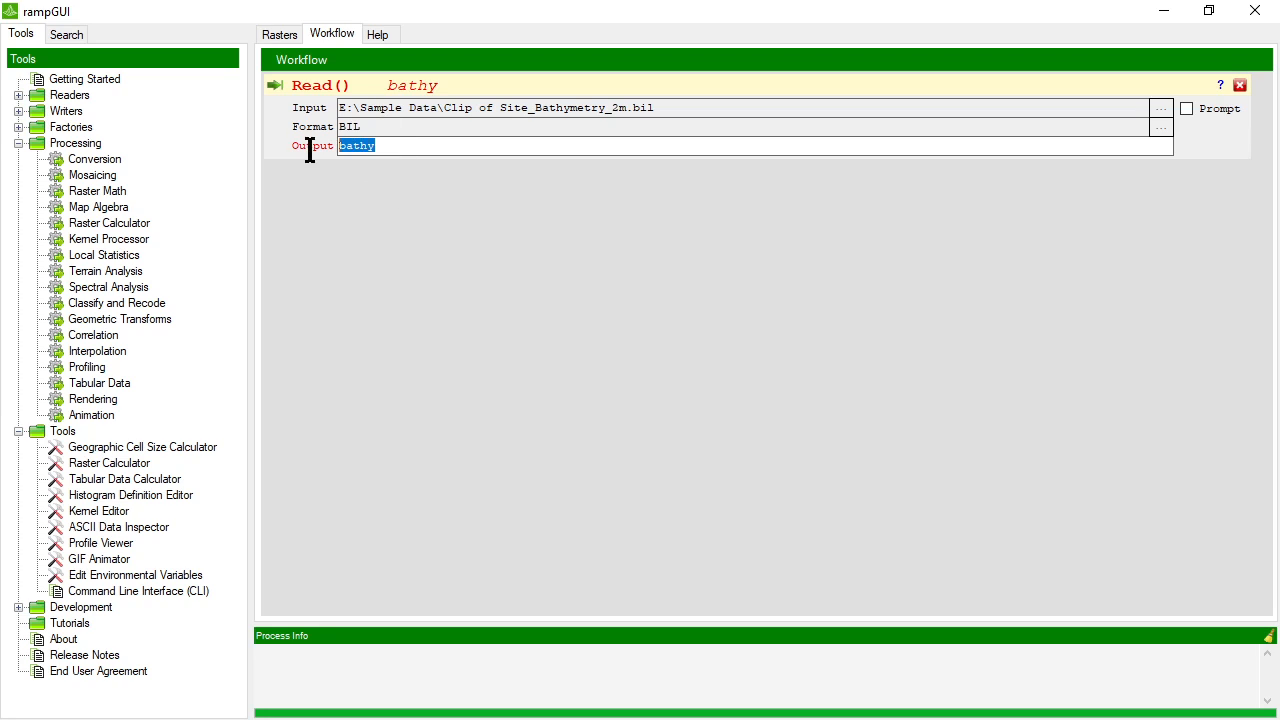
pyautogui.click(384, 149)
pyautogui.moveTo(386, 146); pyautogui.dragTo(327, 146)
pyautogui.click(397, 146)
pyautogui.moveTo(675, 108); pyautogui.dragTo(334, 105)
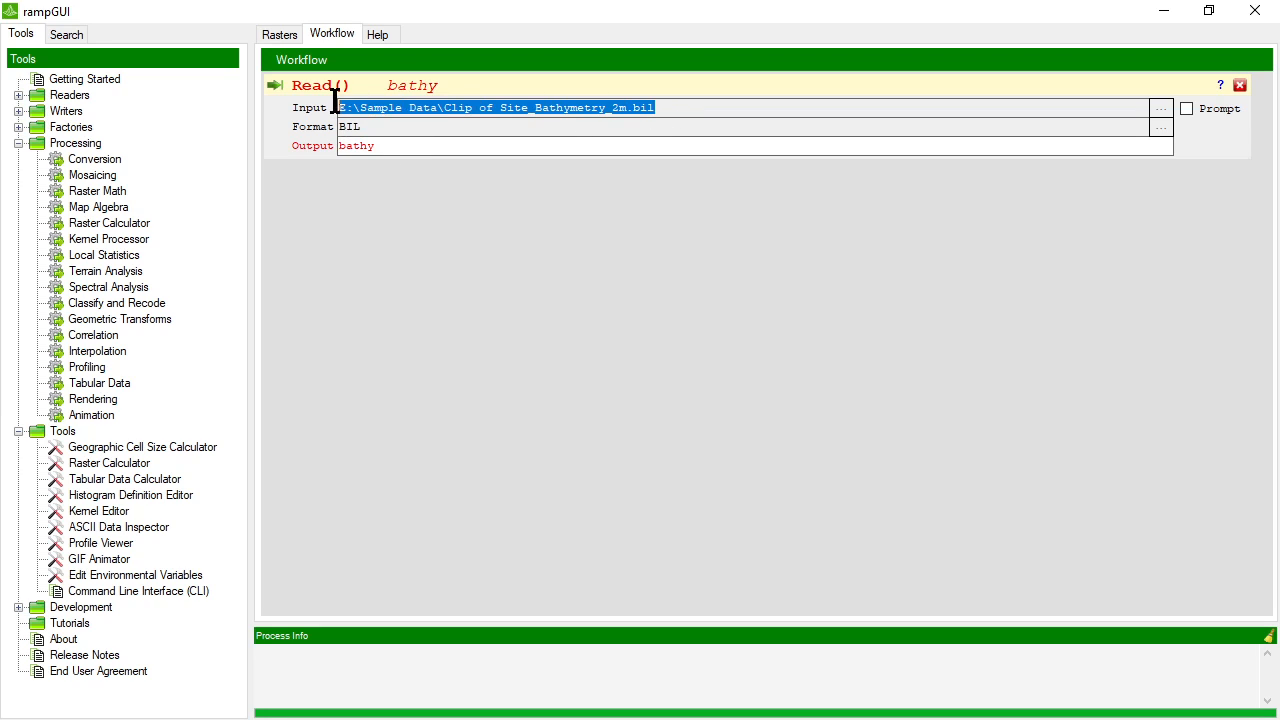
pyautogui.click(397, 126)
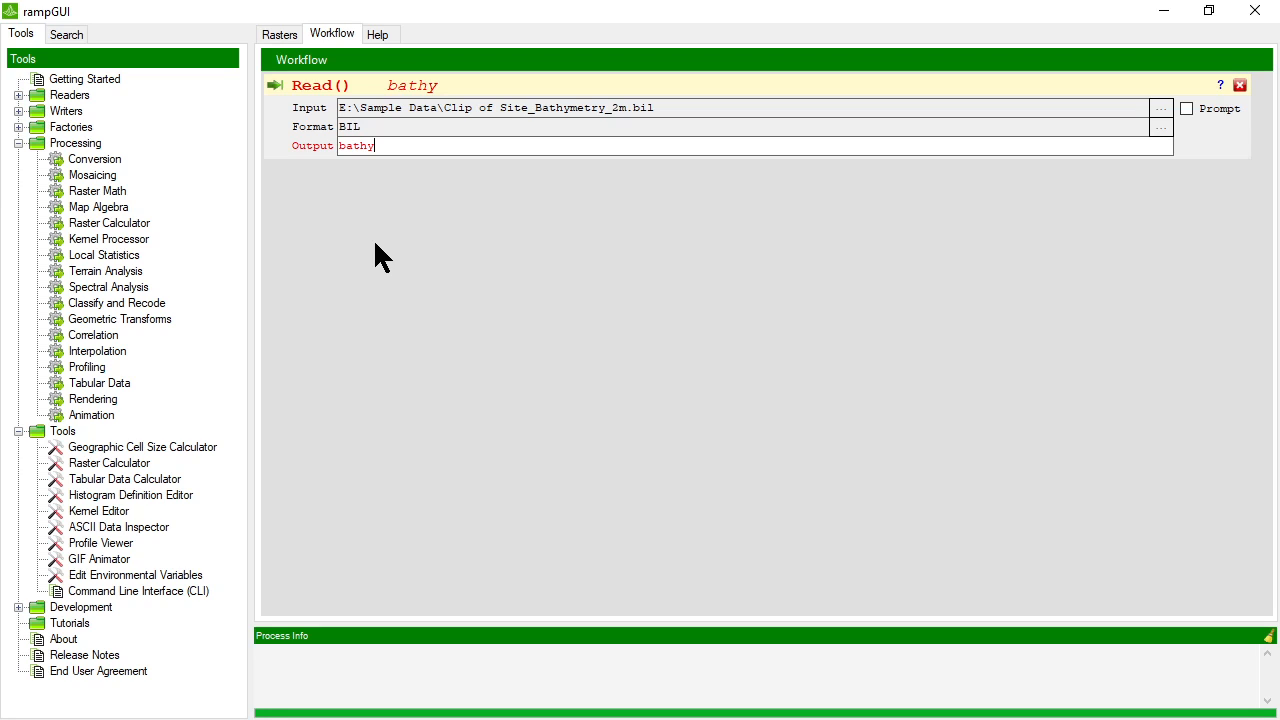
# Step: Add a processor below the reader using the Localised Maximum (Kernel) method from Local Statistics
pyautogui.rightClick(375, 208)
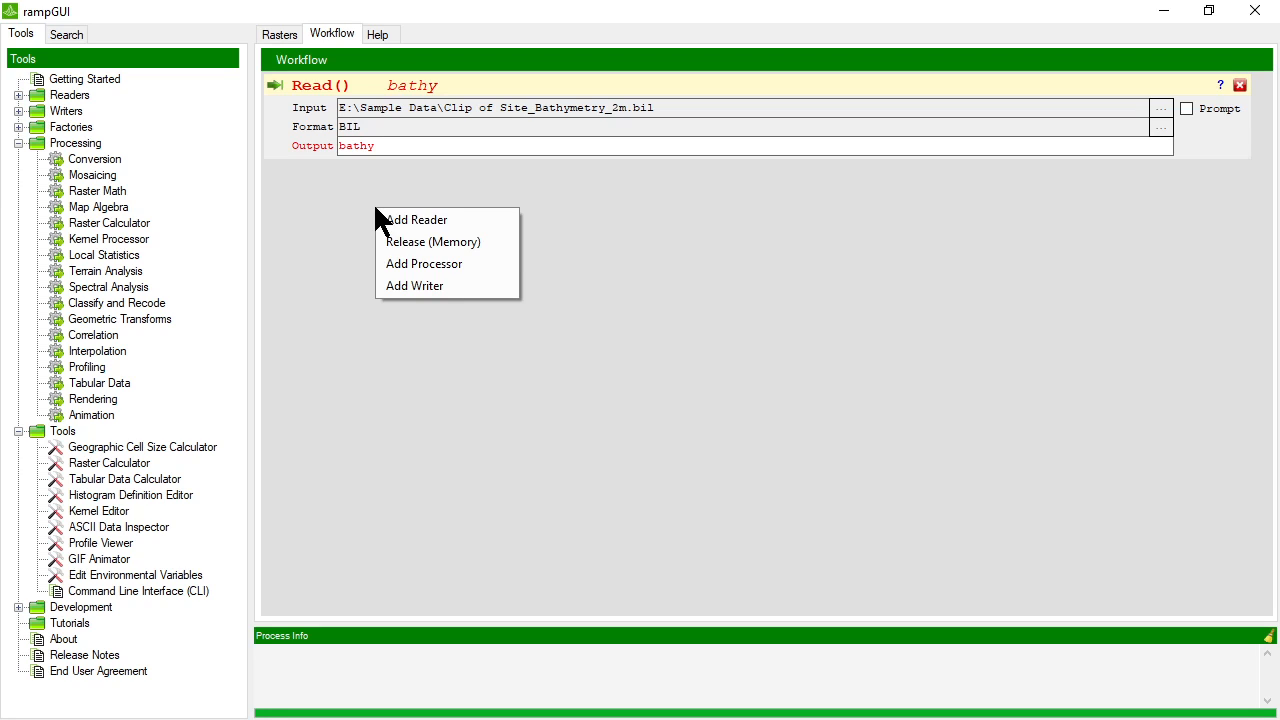
pyautogui.click(447, 268)
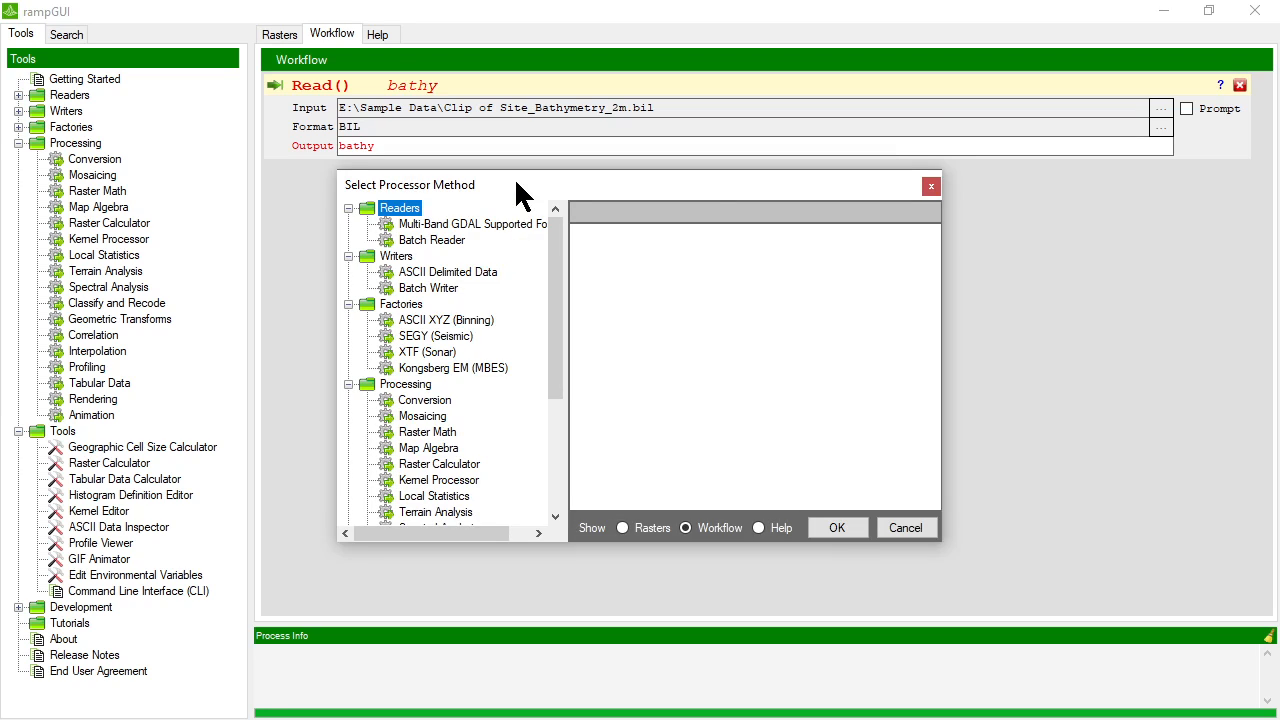
pyautogui.moveTo(518, 185); pyautogui.dragTo(508, 130)
pyautogui.moveTo(930, 486); pyautogui.dragTo(1062, 617)
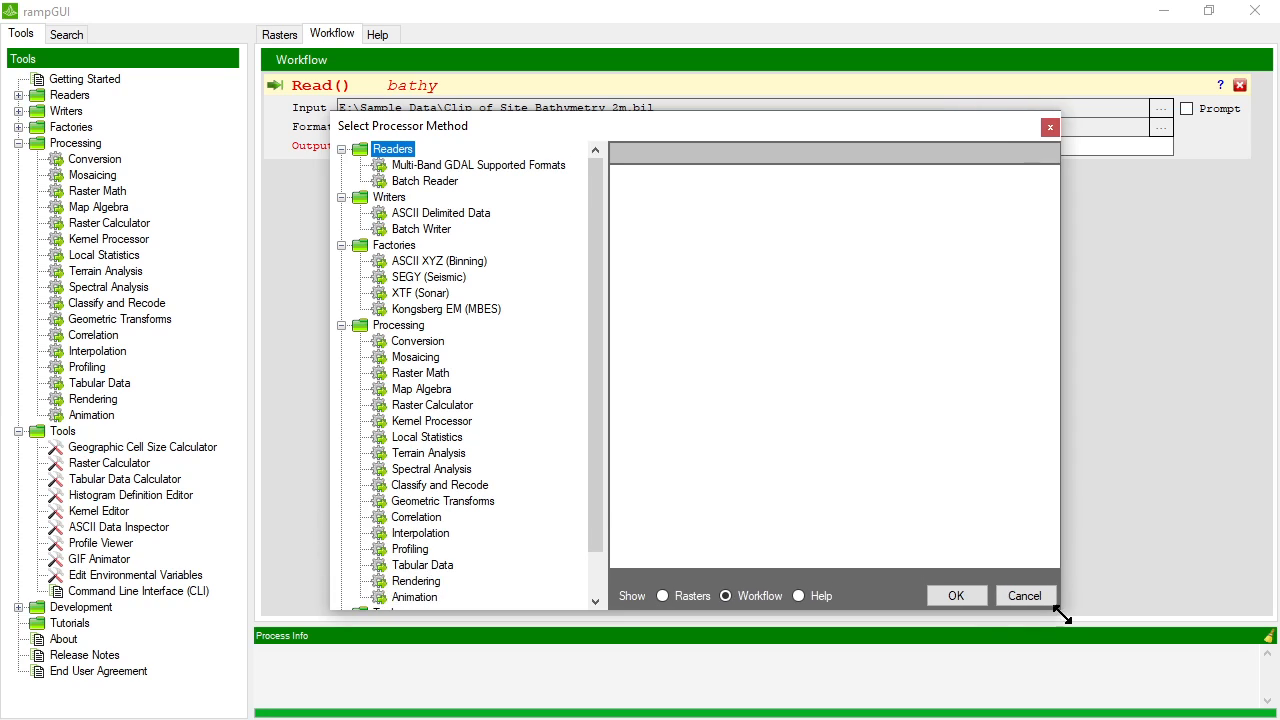
pyautogui.click(440, 439)
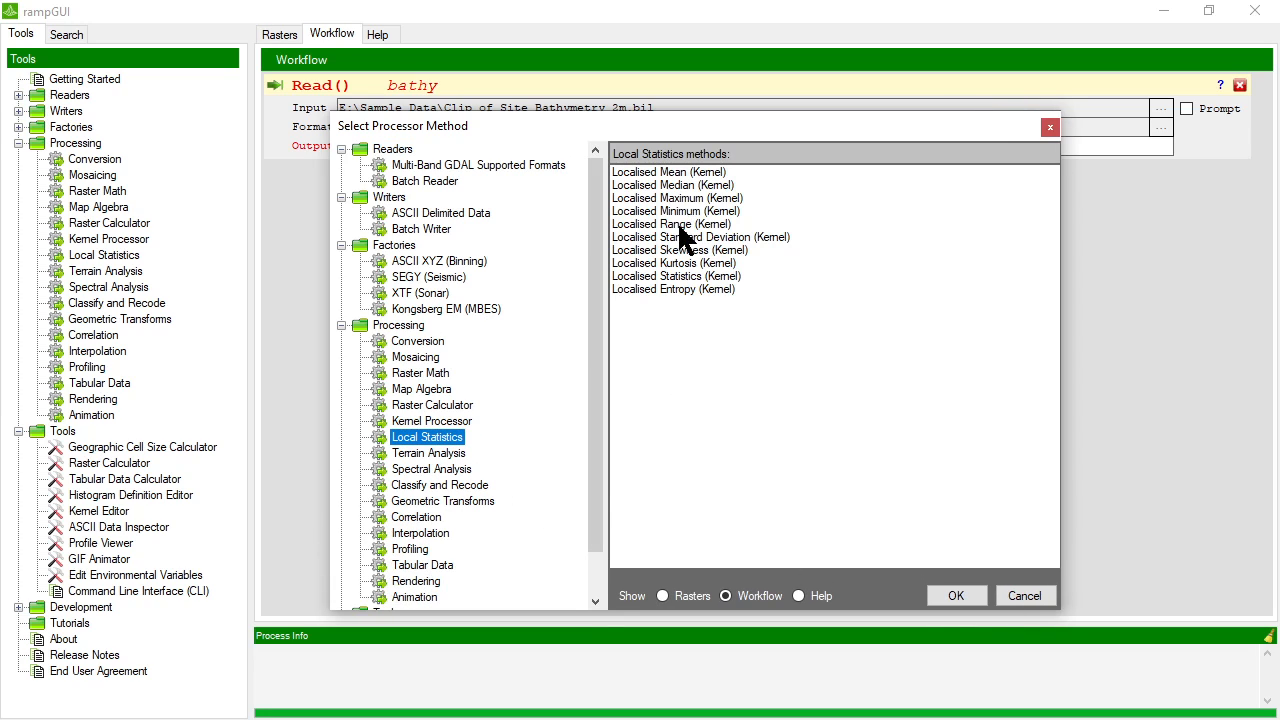
pyautogui.click(687, 198)
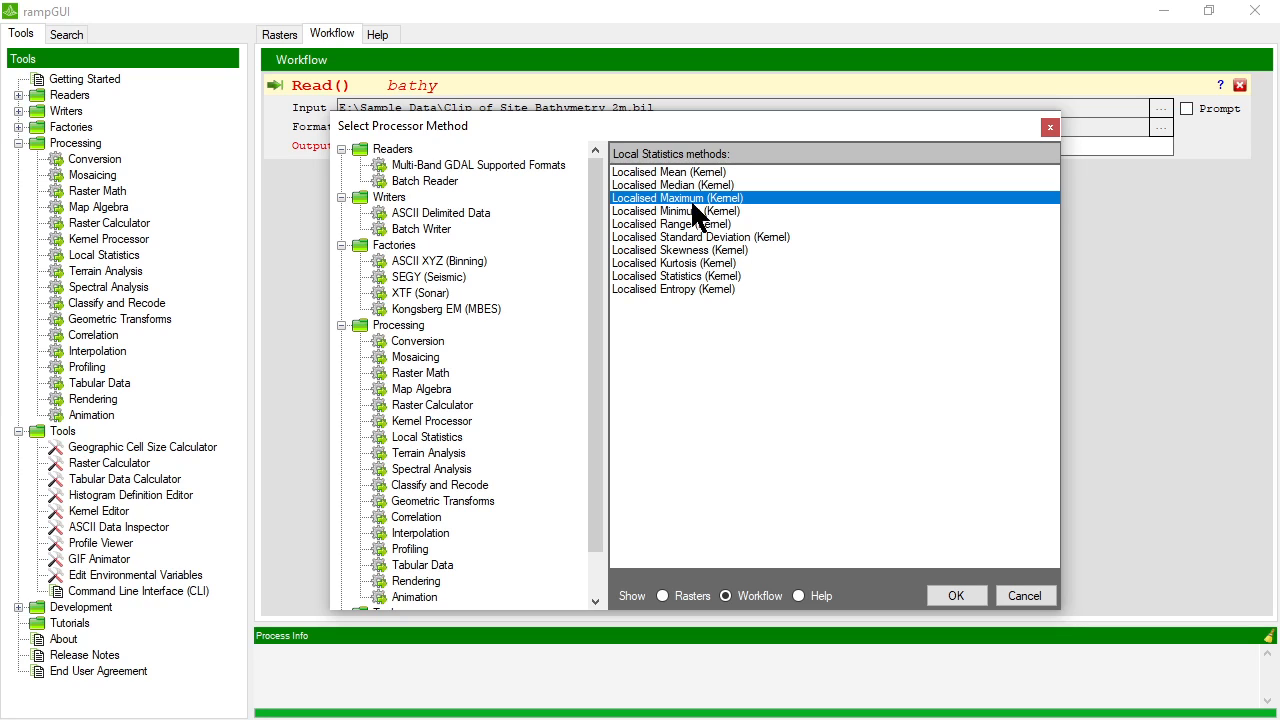
pyautogui.click(949, 590)
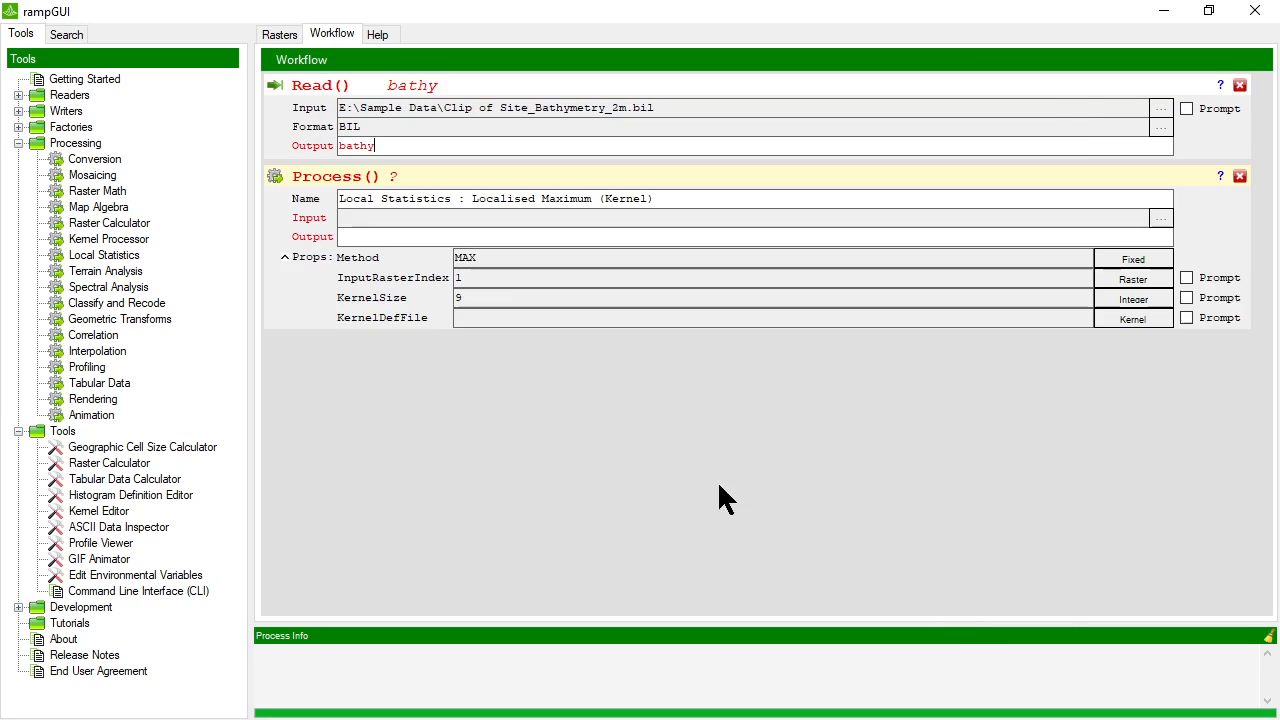
# Step: Assign the bathy raster array as the Localised Maximum processor's input and name its output maxOfBathy
pyautogui.click(415, 200)
pyautogui.click(418, 221)
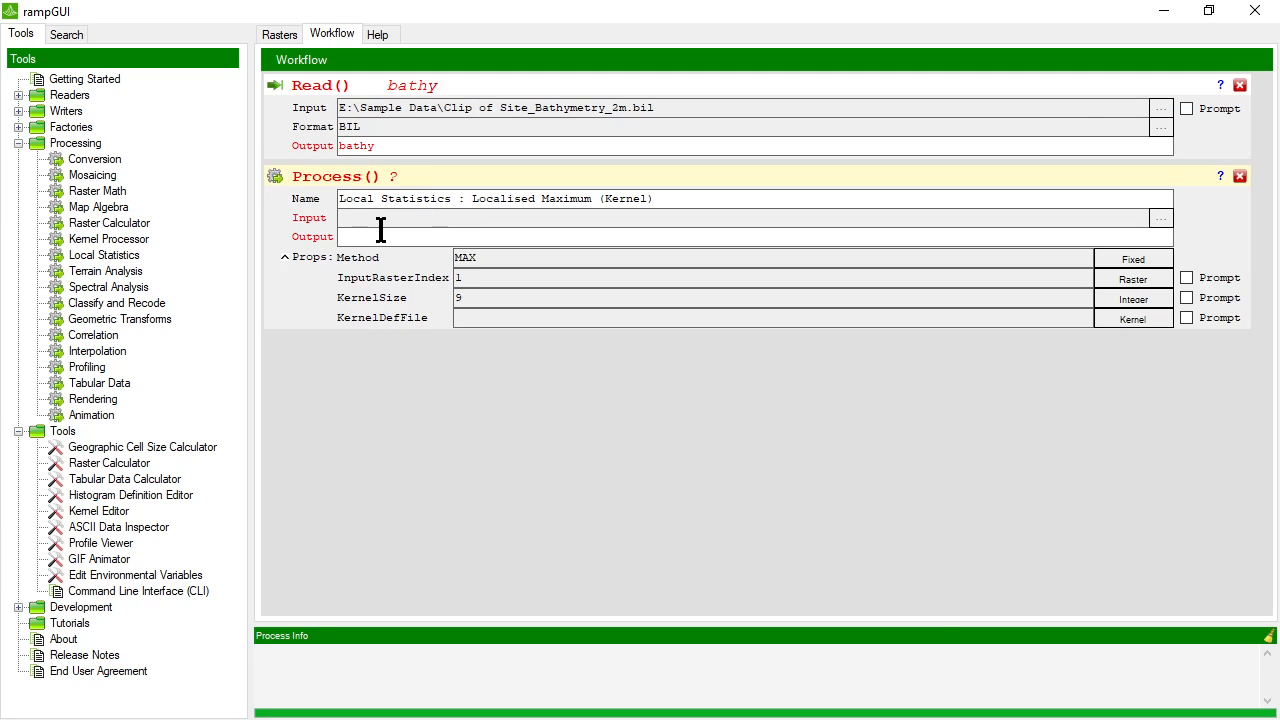
pyautogui.click(1160, 218)
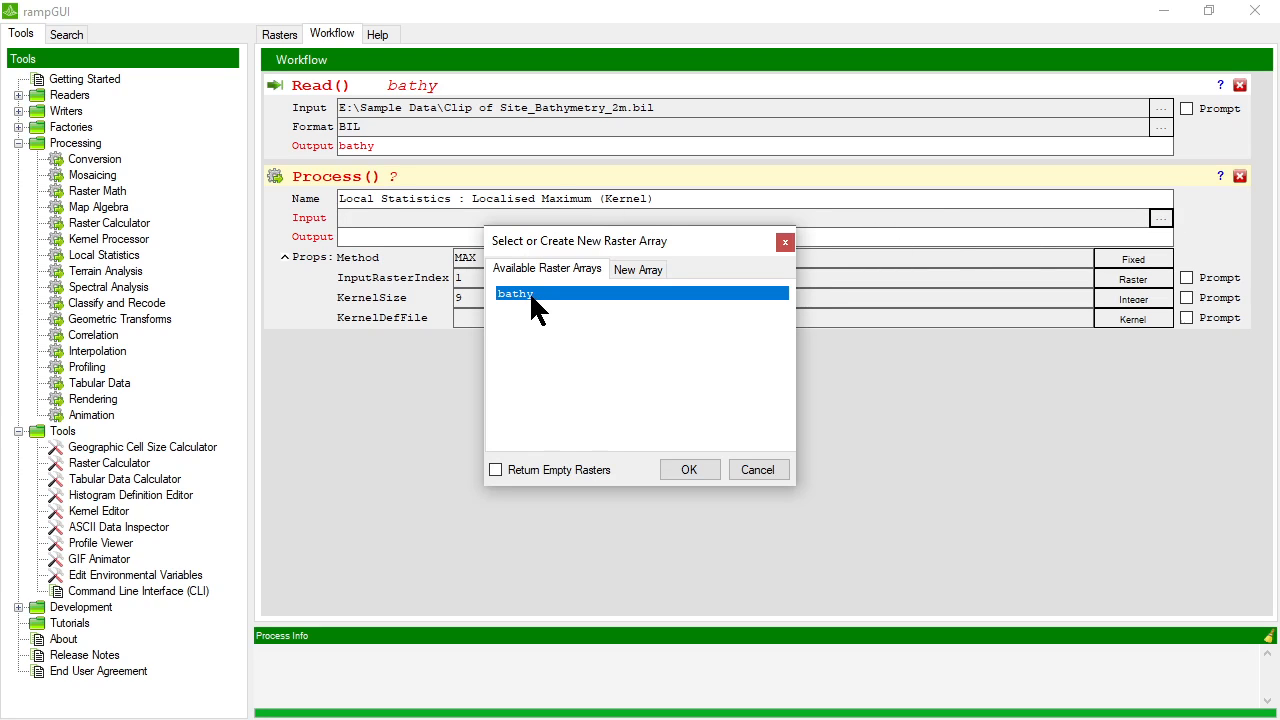
pyautogui.click(691, 469)
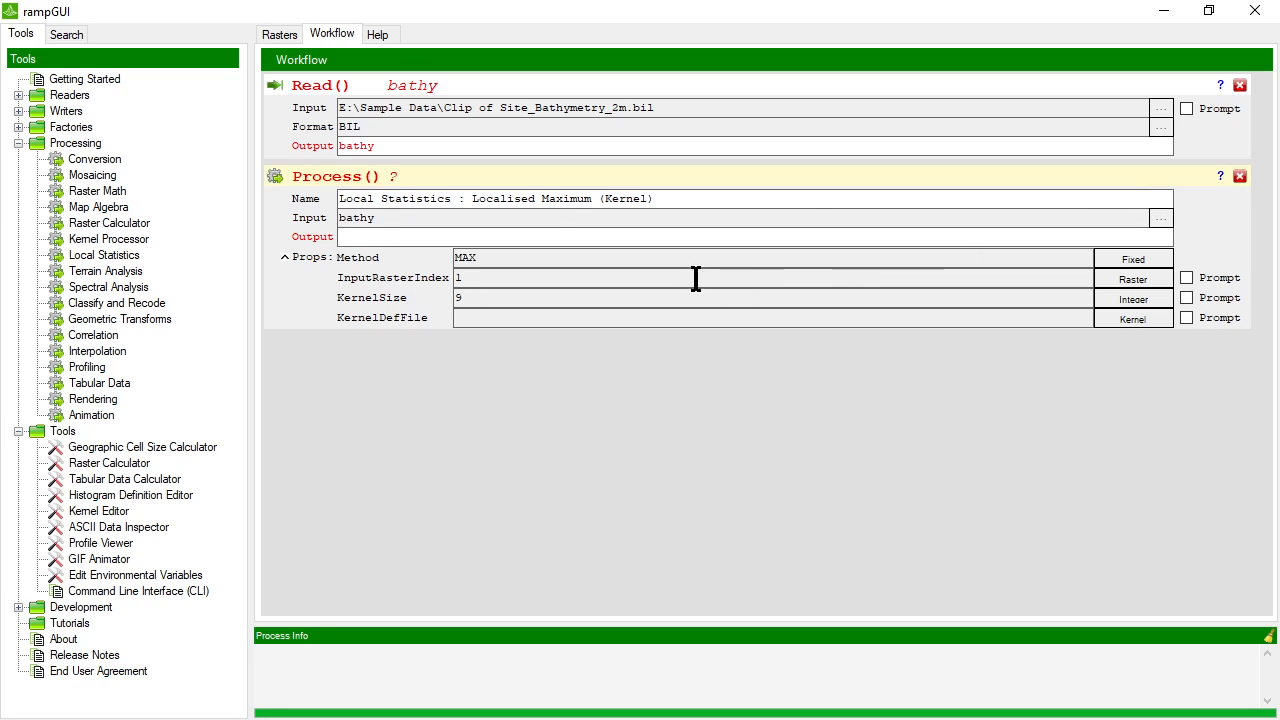
pyautogui.write('max0')
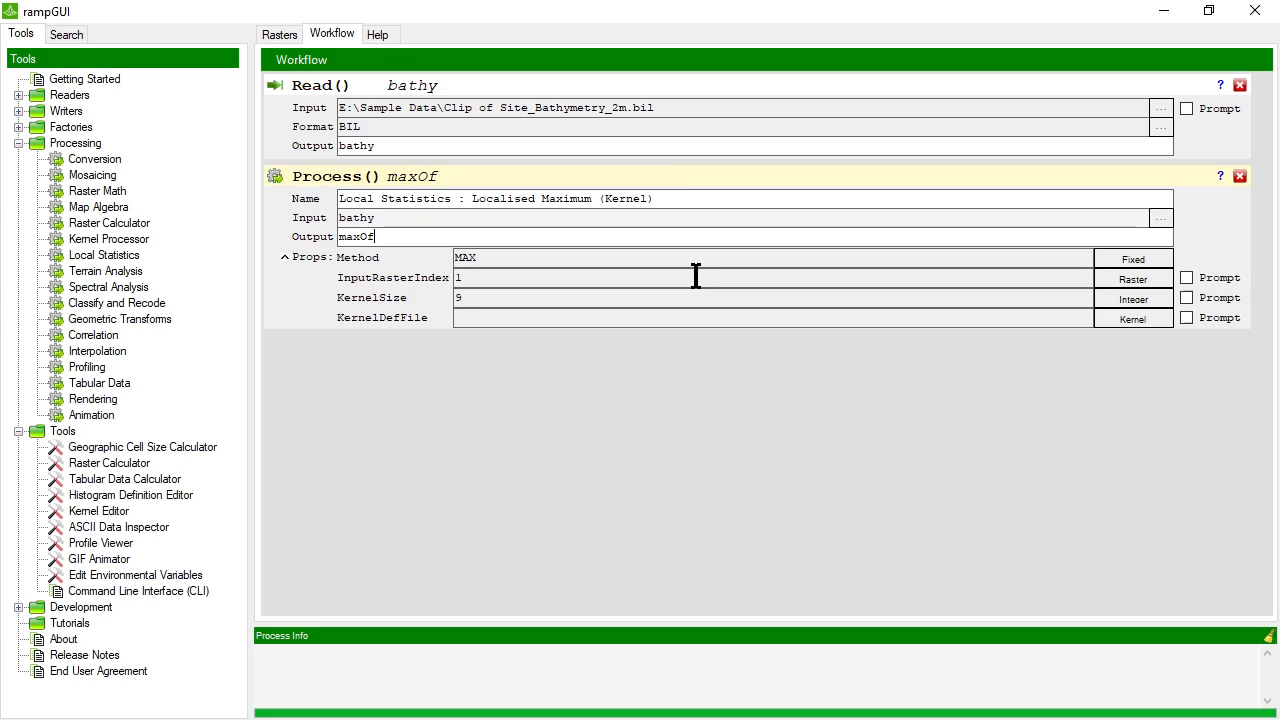
pyautogui.write('fBathy')
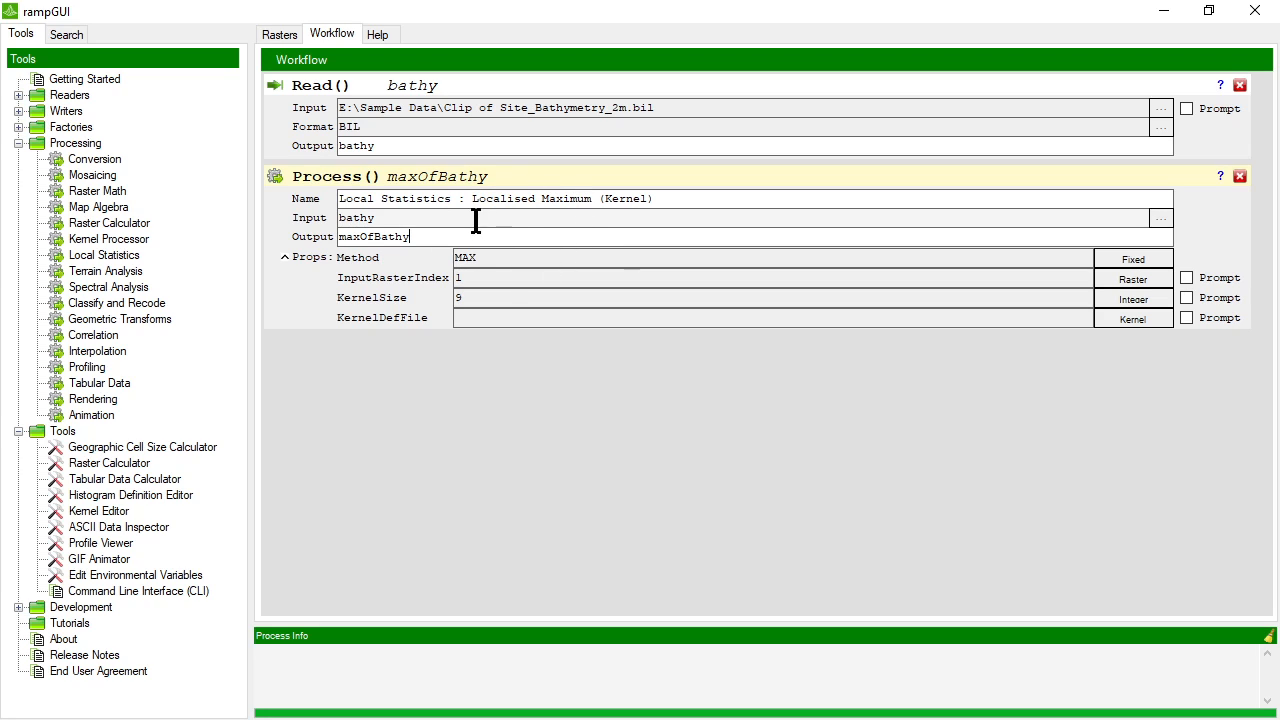
pyautogui.click(506, 277)
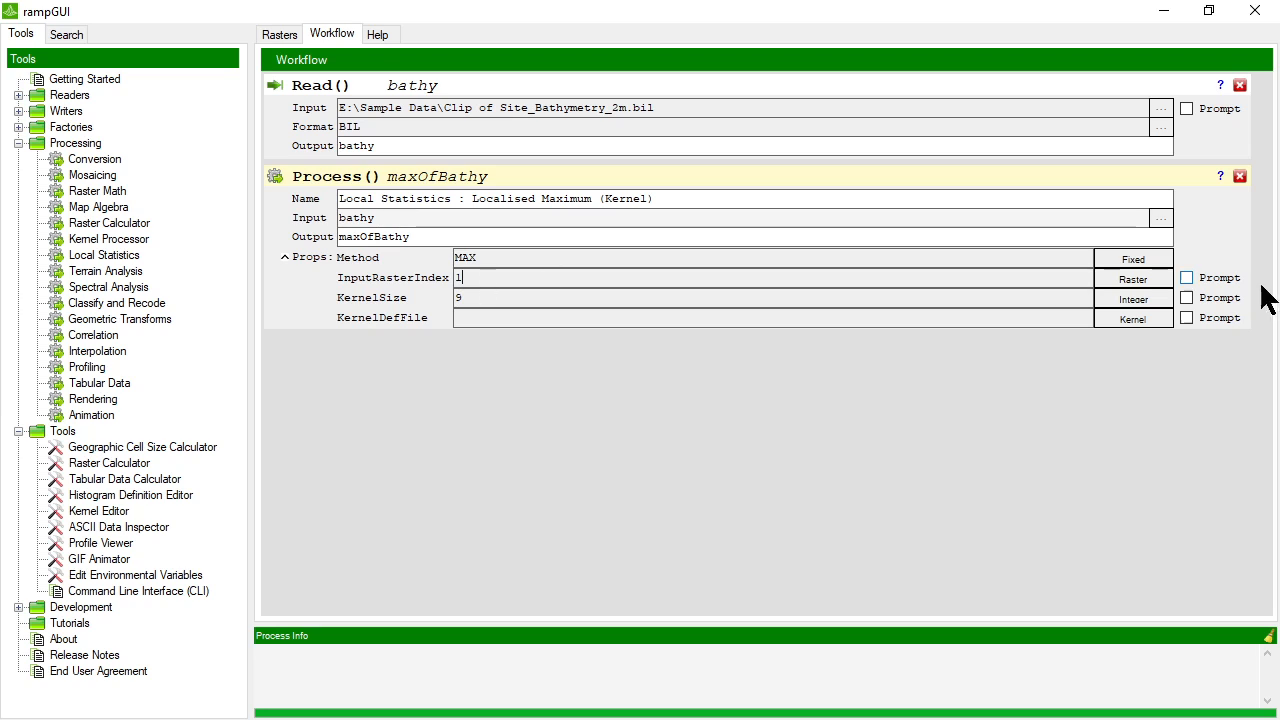
pyautogui.click(1133, 279)
pyautogui.click(764, 362)
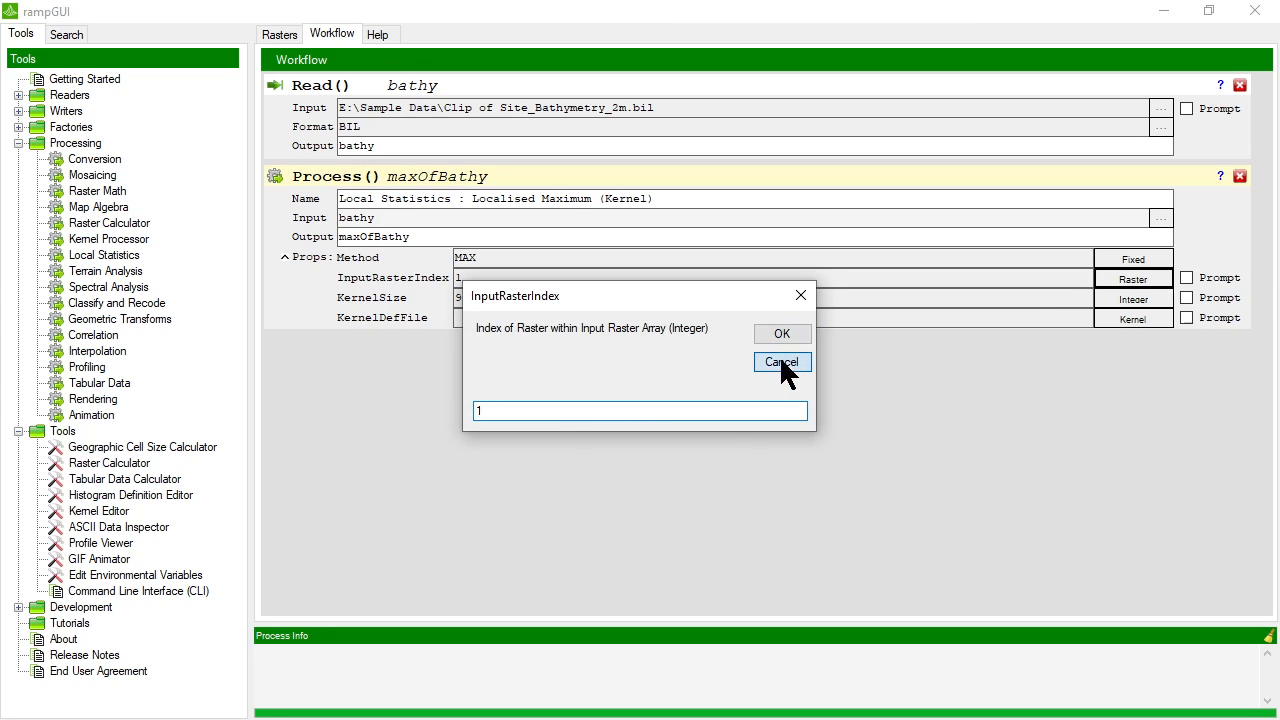
pyautogui.click(479, 279)
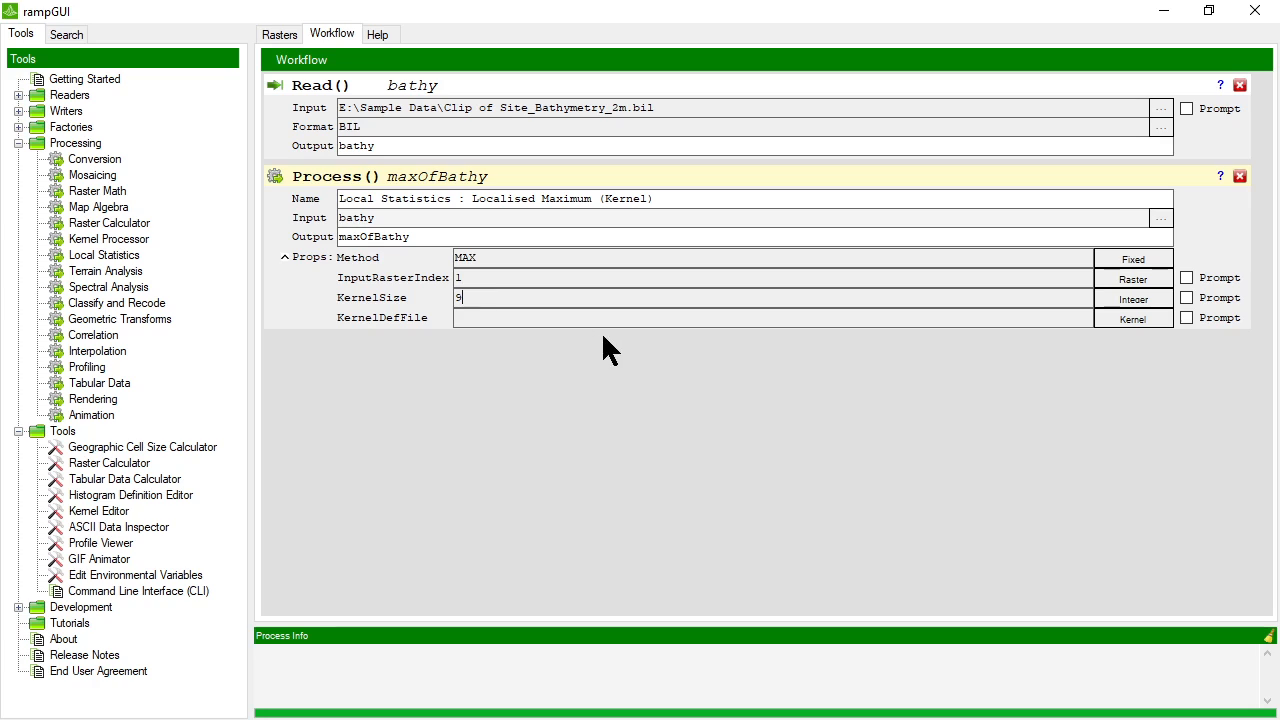
pyautogui.click(476, 318)
# Step: Add another processor to the workflow using the Localised Minimum (Kernel) method from Local Statistics
pyautogui.rightClick(436, 356)
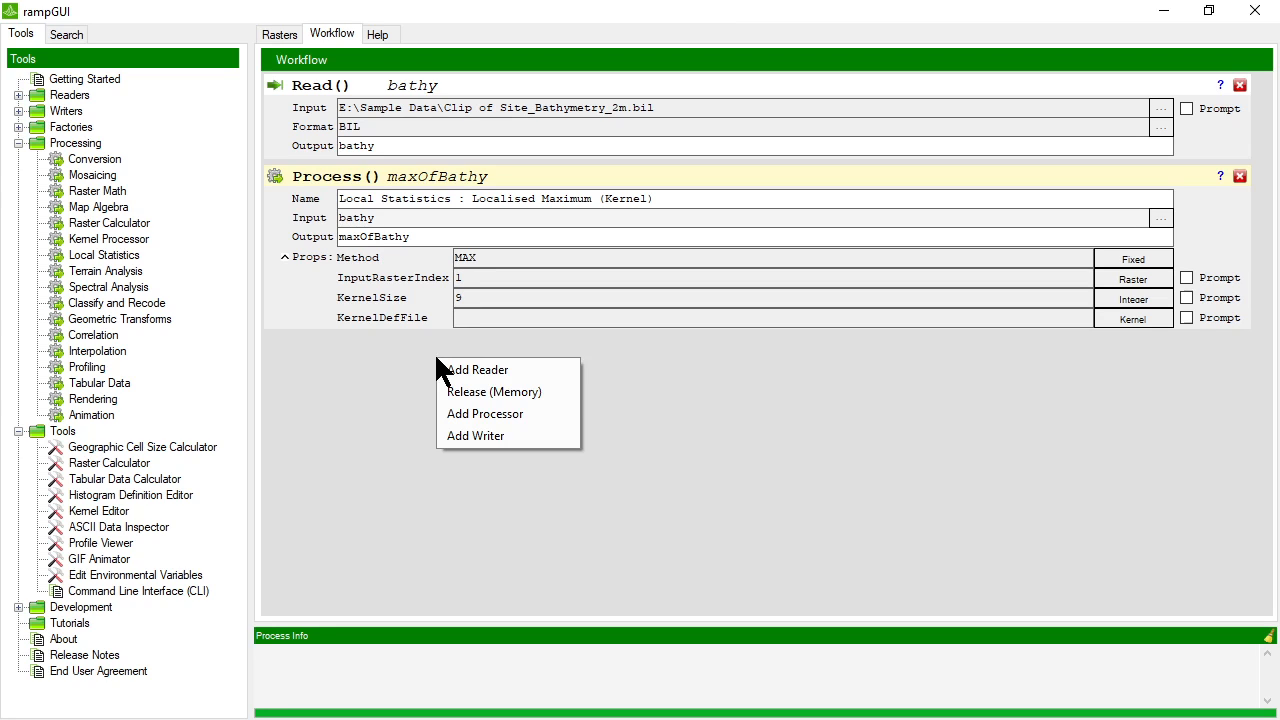
pyautogui.click(493, 395)
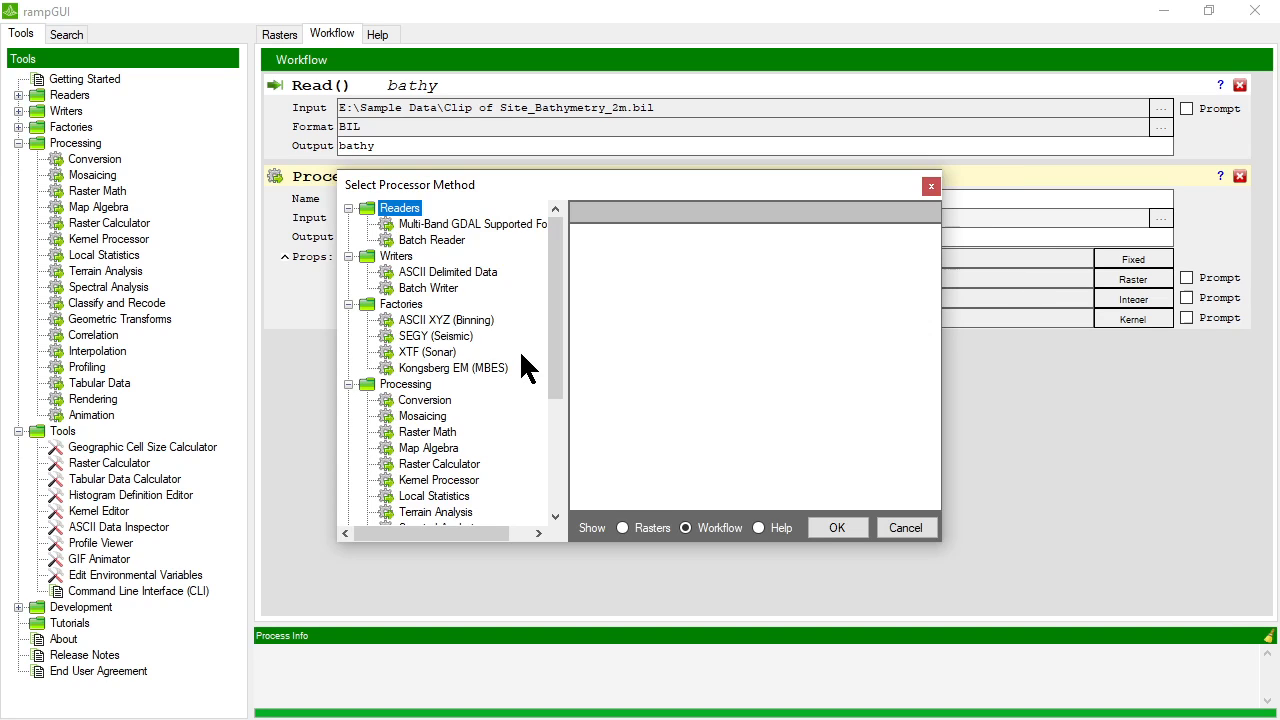
pyautogui.scroll(-3, 456, 427)
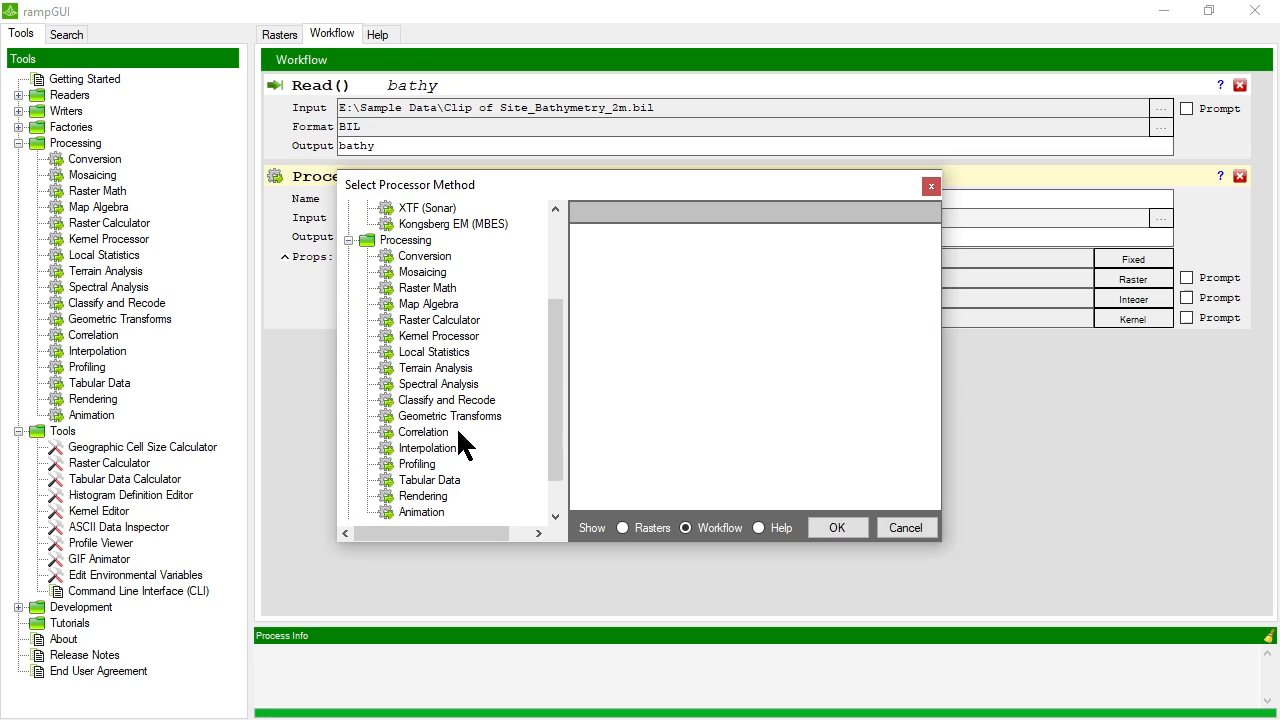
pyautogui.click(427, 352)
pyautogui.click(632, 270)
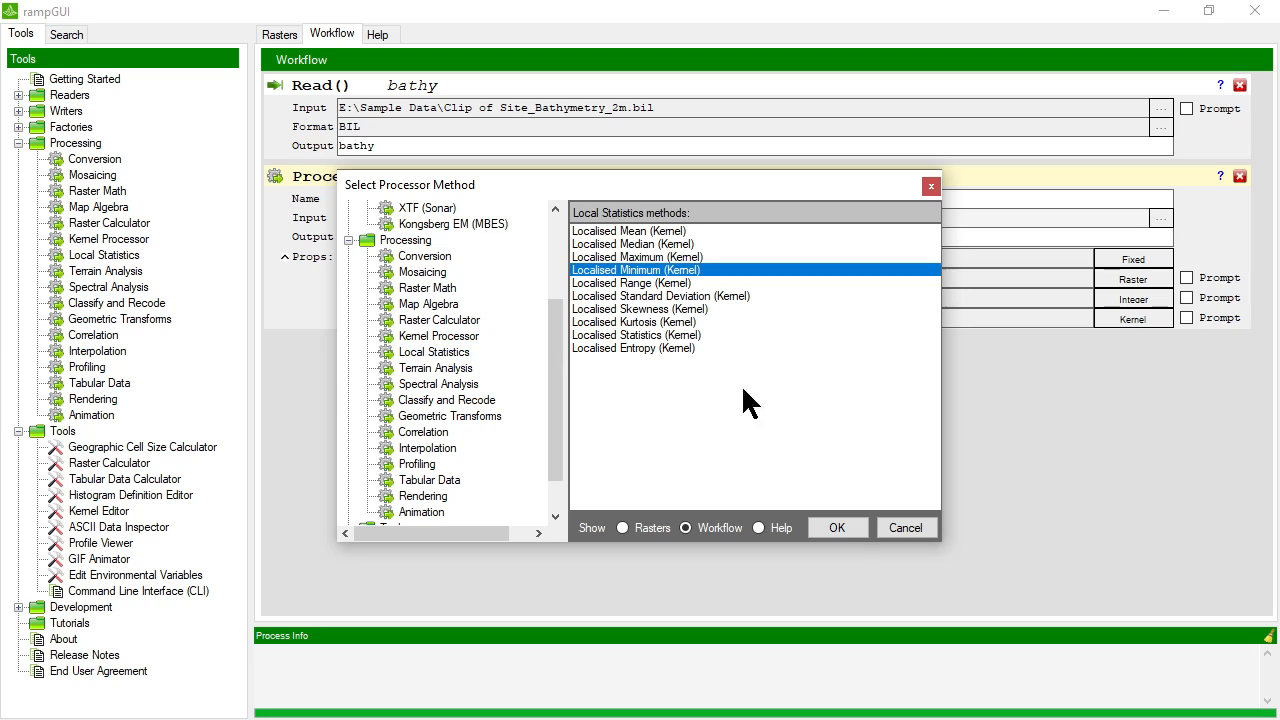
pyautogui.click(837, 527)
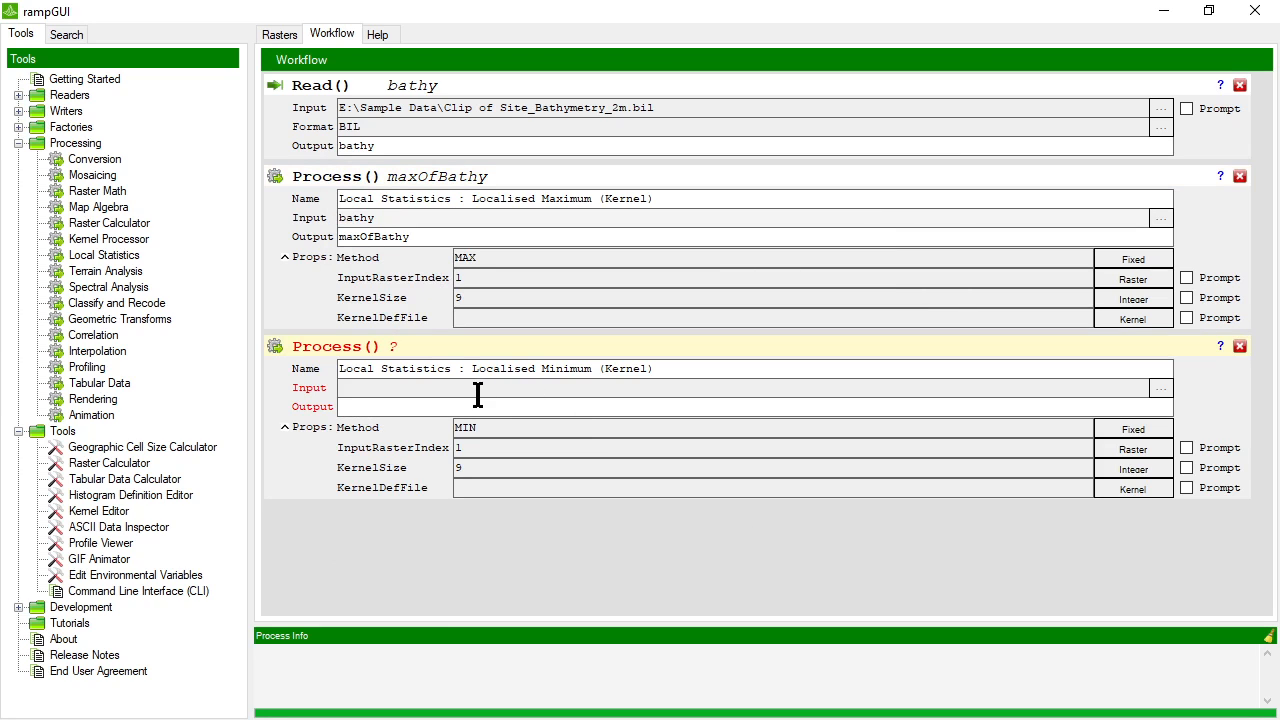
# Step: Assign the bathy raster array as the Localised Minimum processor's input and name its output minOfBathy
pyautogui.click(1161, 388)
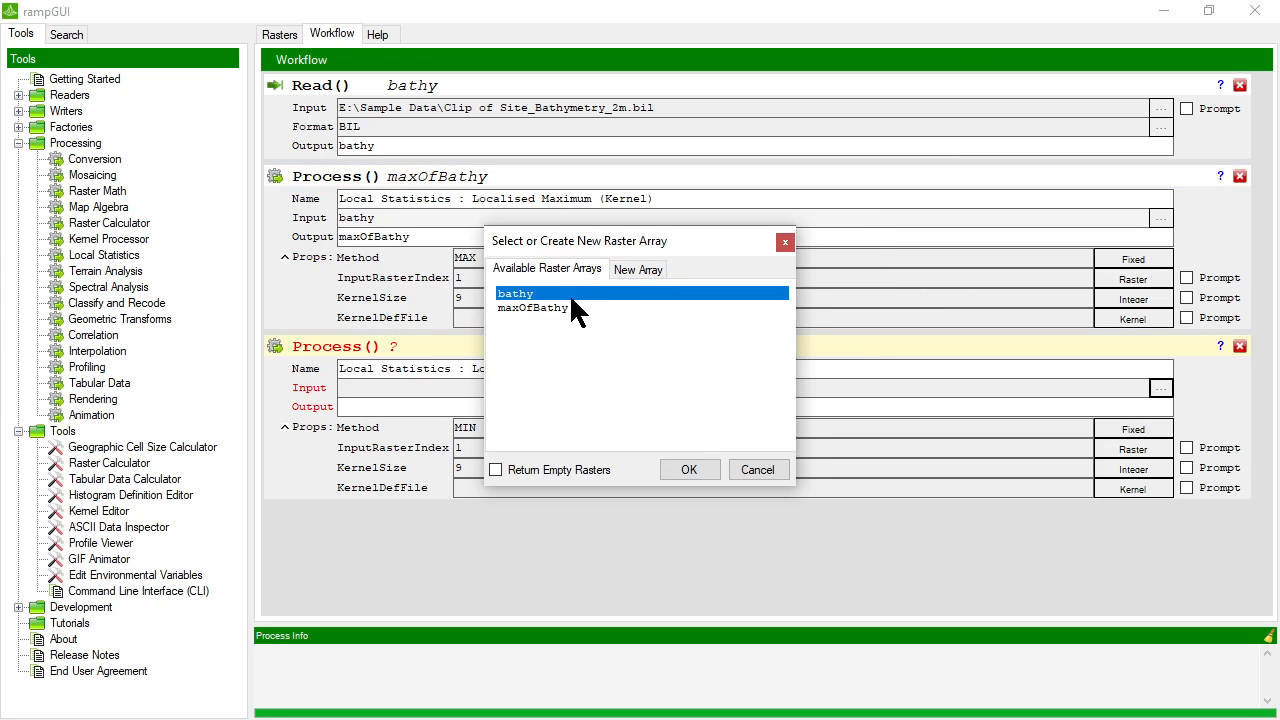
pyautogui.click(689, 469)
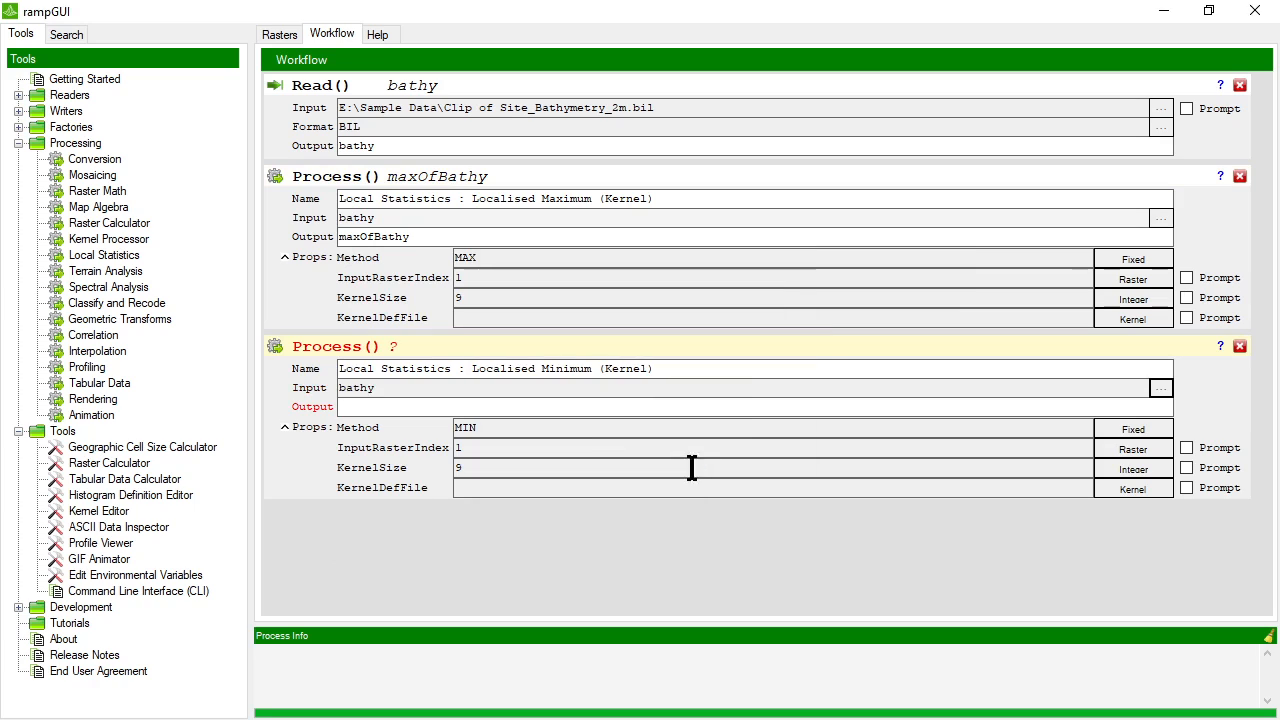
pyautogui.click(496, 407)
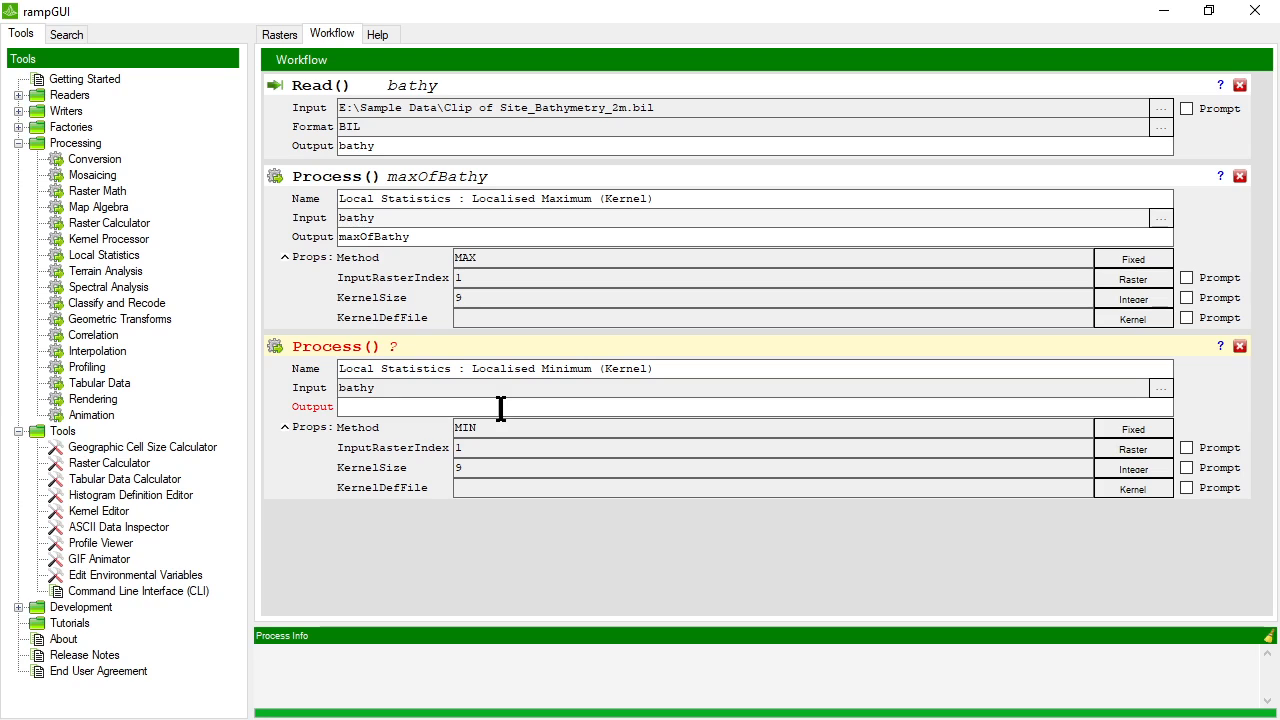
pyautogui.write('minOfBathy')
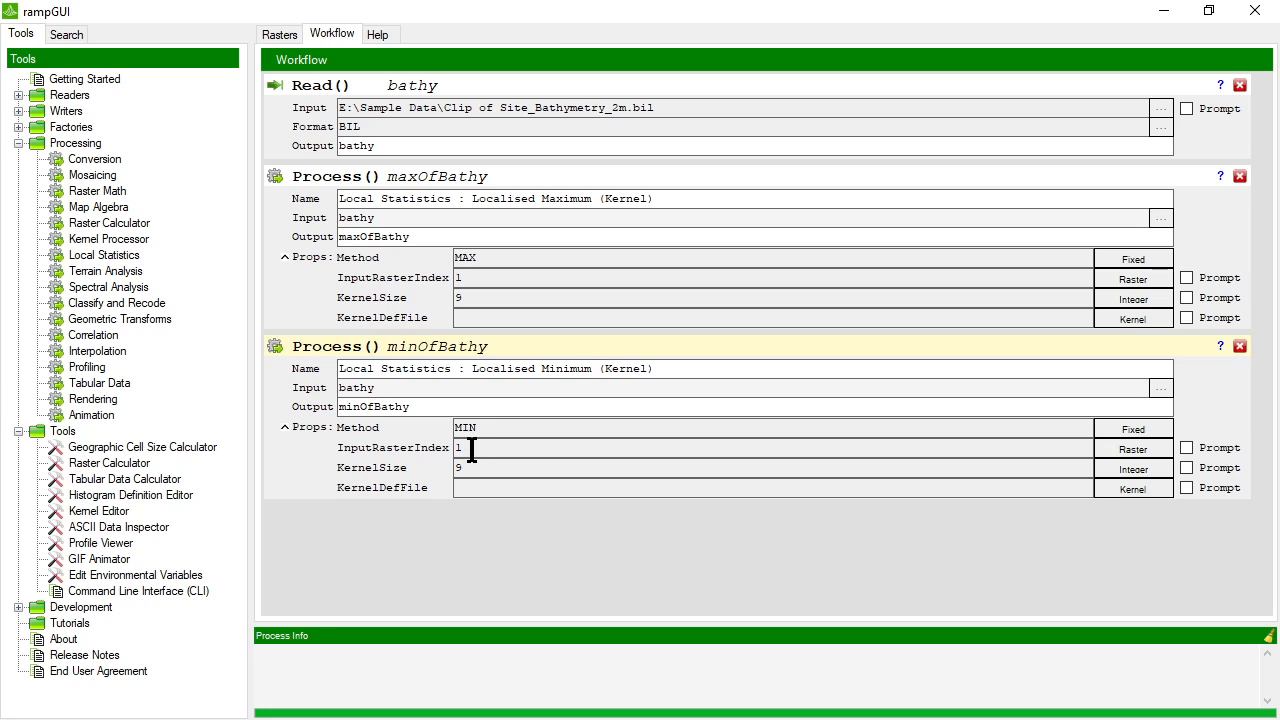
pyautogui.moveTo(386, 390); pyautogui.dragTo(304, 390)
pyautogui.click(390, 390)
pyautogui.click(487, 468)
pyautogui.click(474, 490)
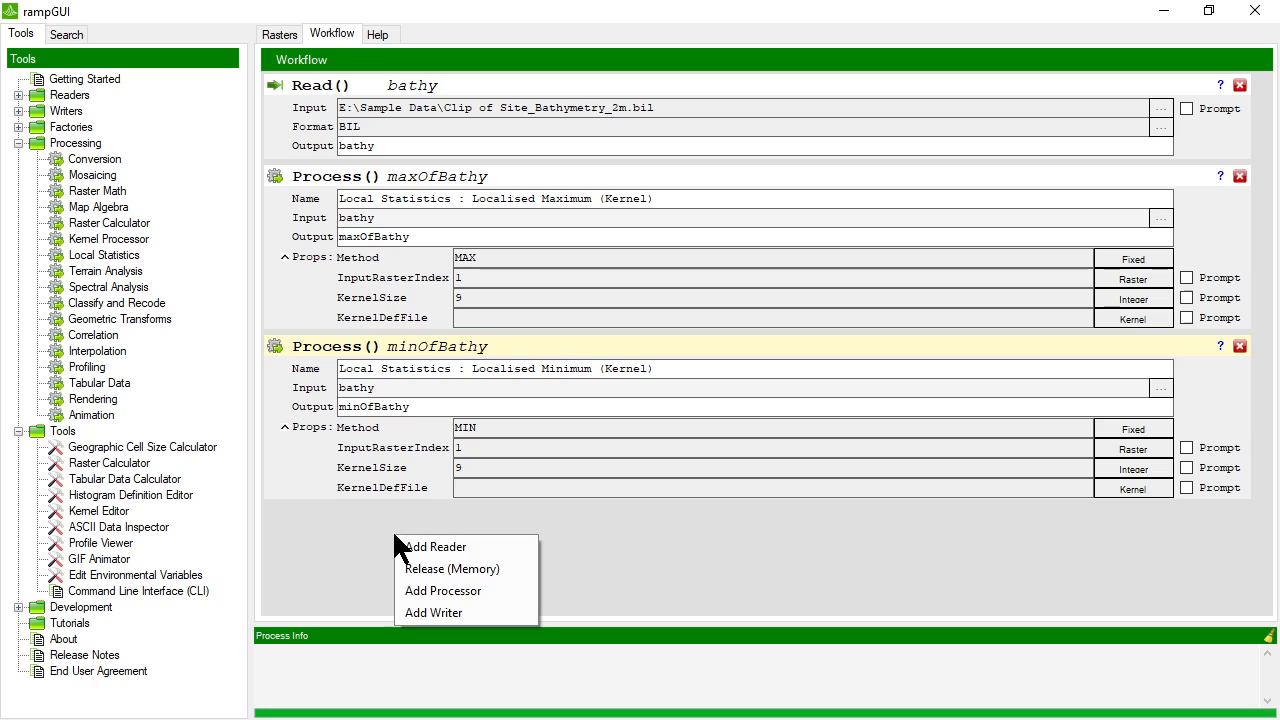
# Step: Add a processor below the Localised Minimum one using the Subtract method from Map Algebra
pyautogui.rightClick(396, 538)
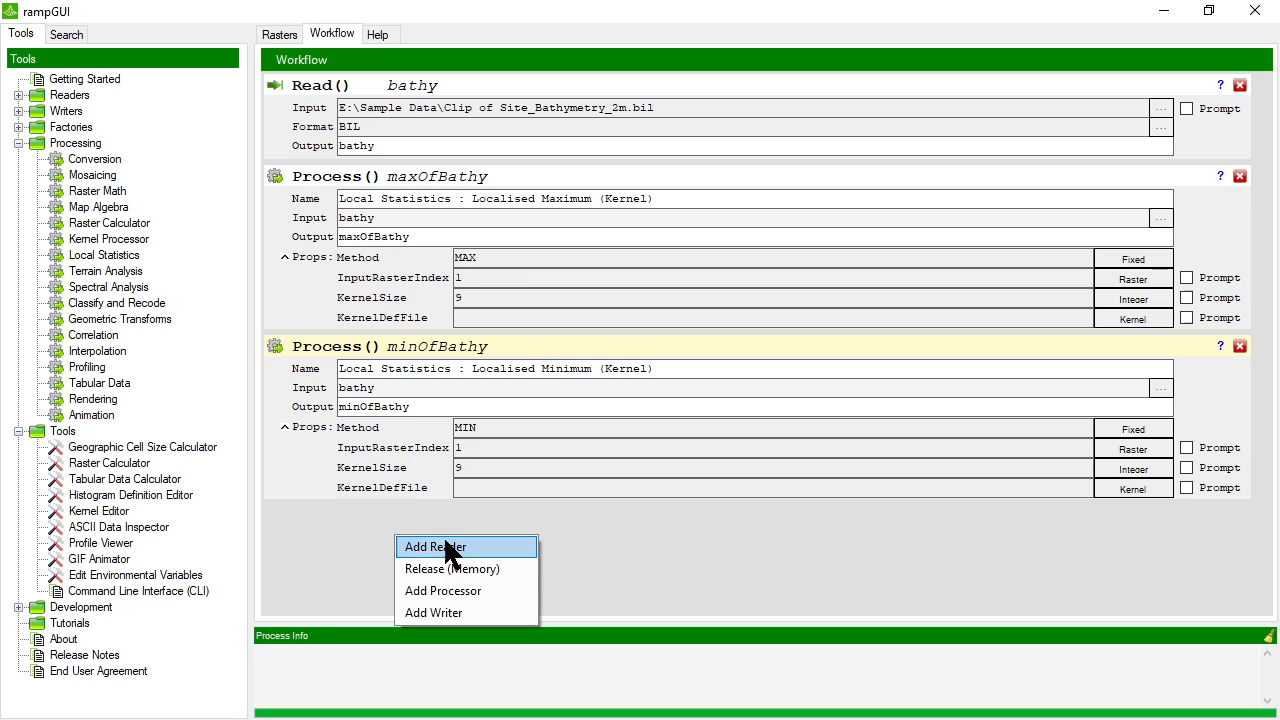
pyautogui.click(450, 594)
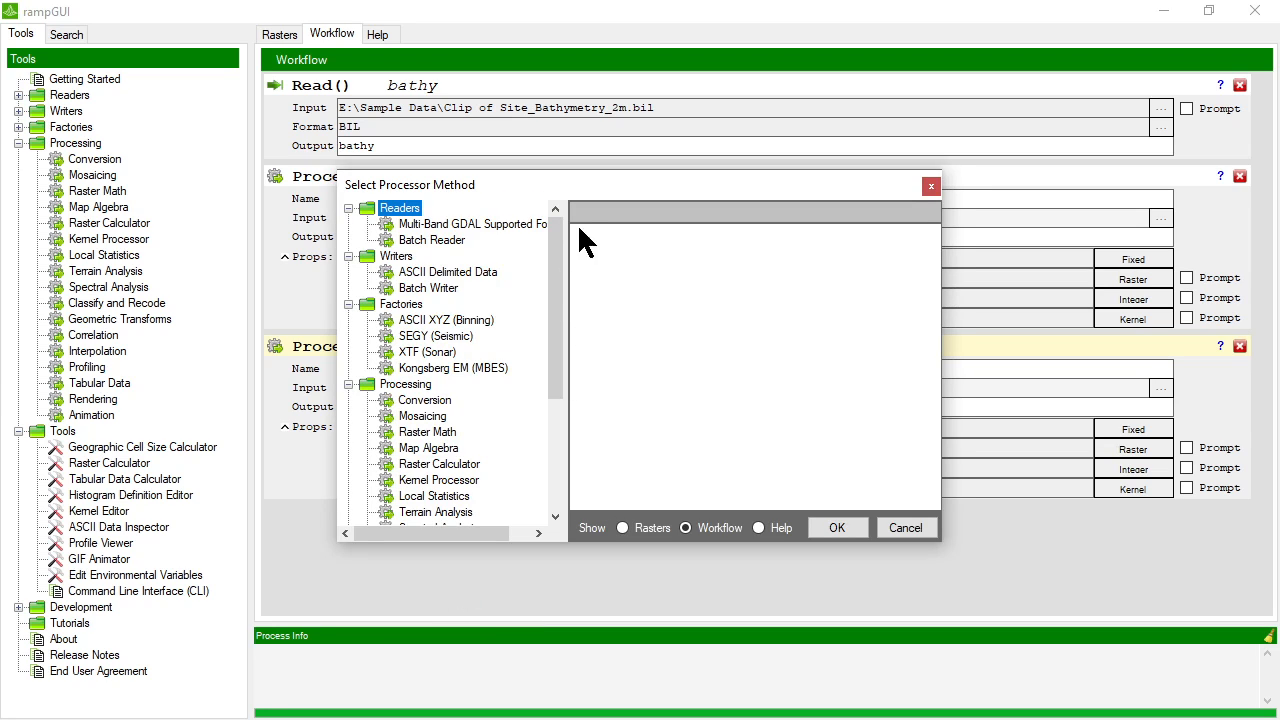
pyautogui.moveTo(550, 218); pyautogui.dragTo(552, 358)
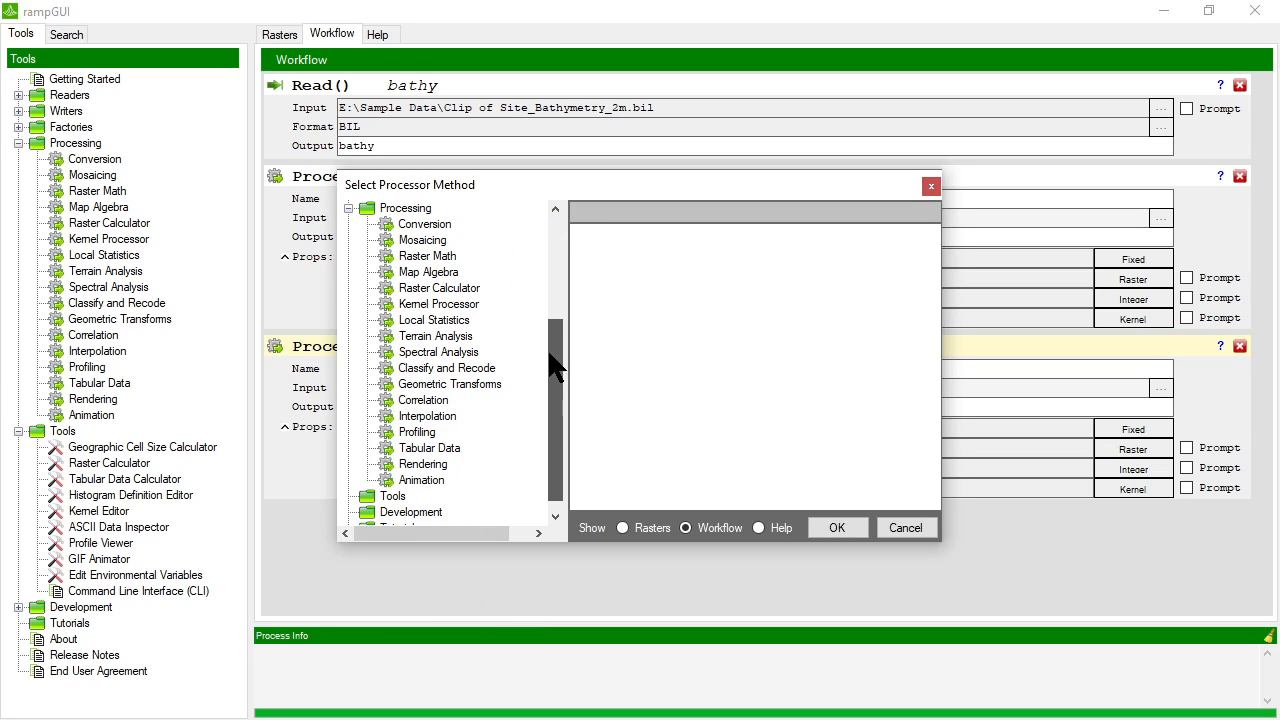
pyautogui.click(431, 272)
pyautogui.click(598, 244)
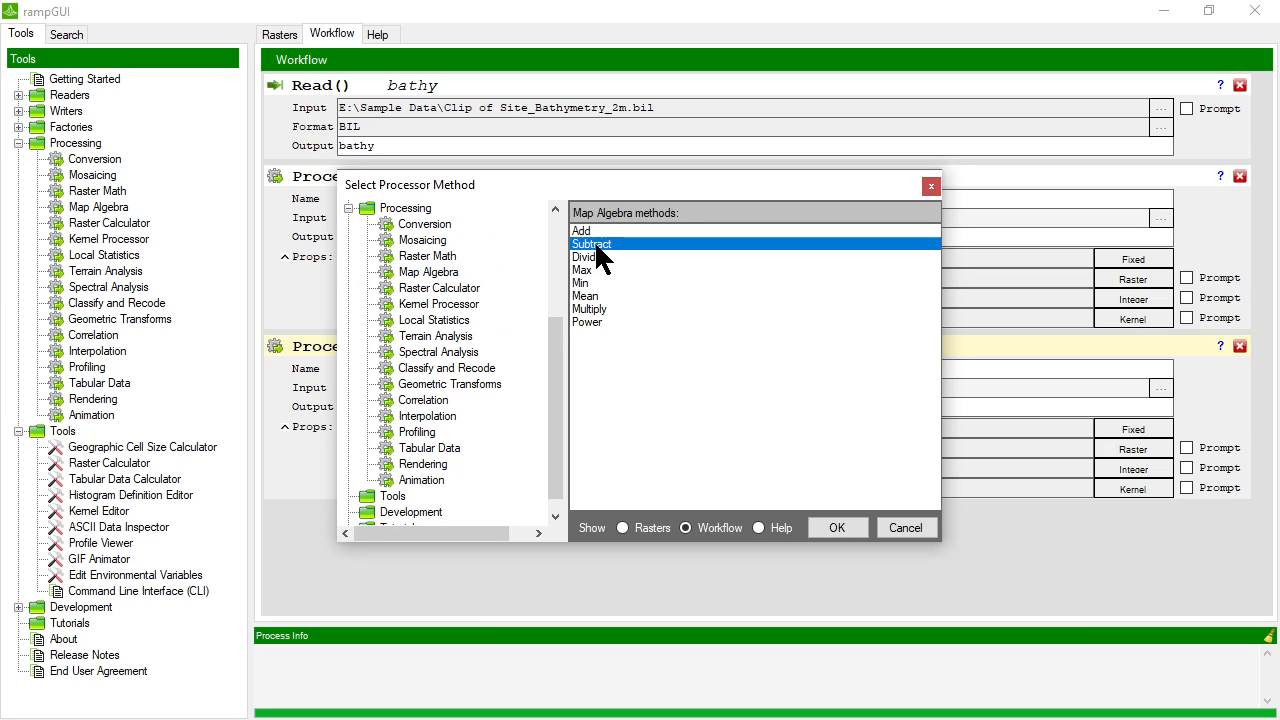
pyautogui.click(852, 533)
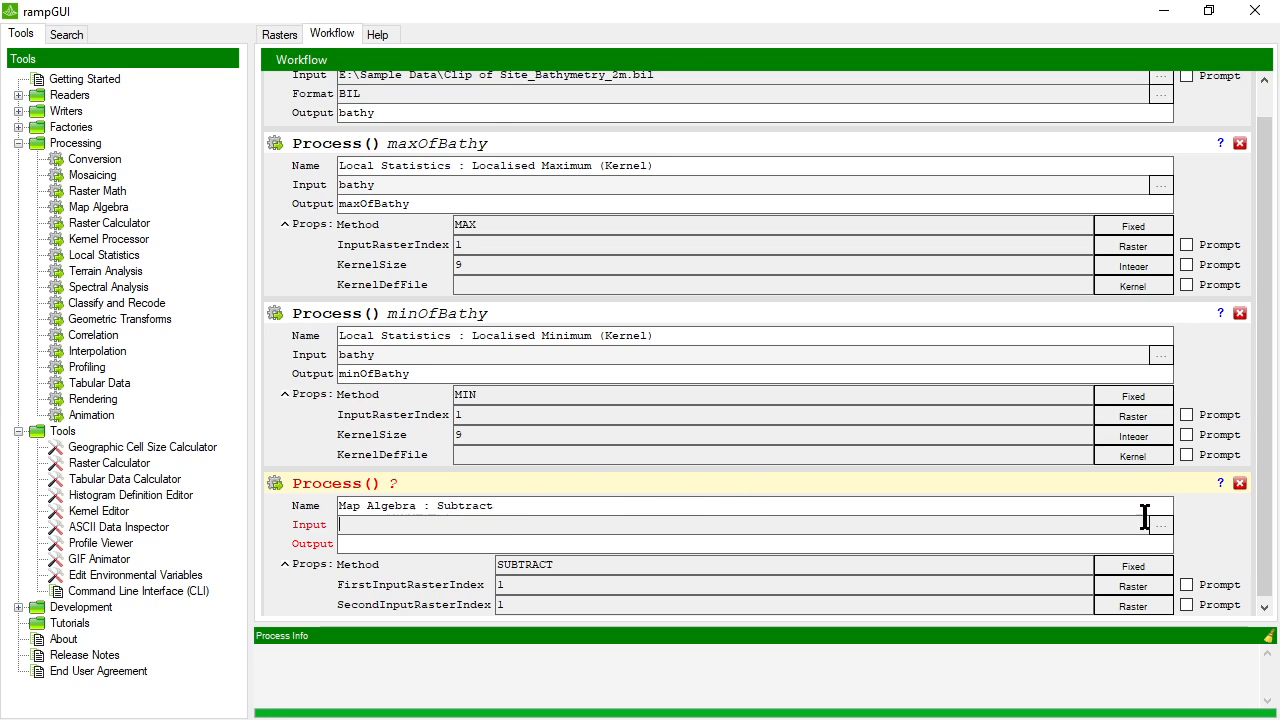
# Step: Open the raster array selection for the Subtract processor's input and examine the available arrays, especially maxOfBathy and minOfBathy
pyautogui.click(1161, 527)
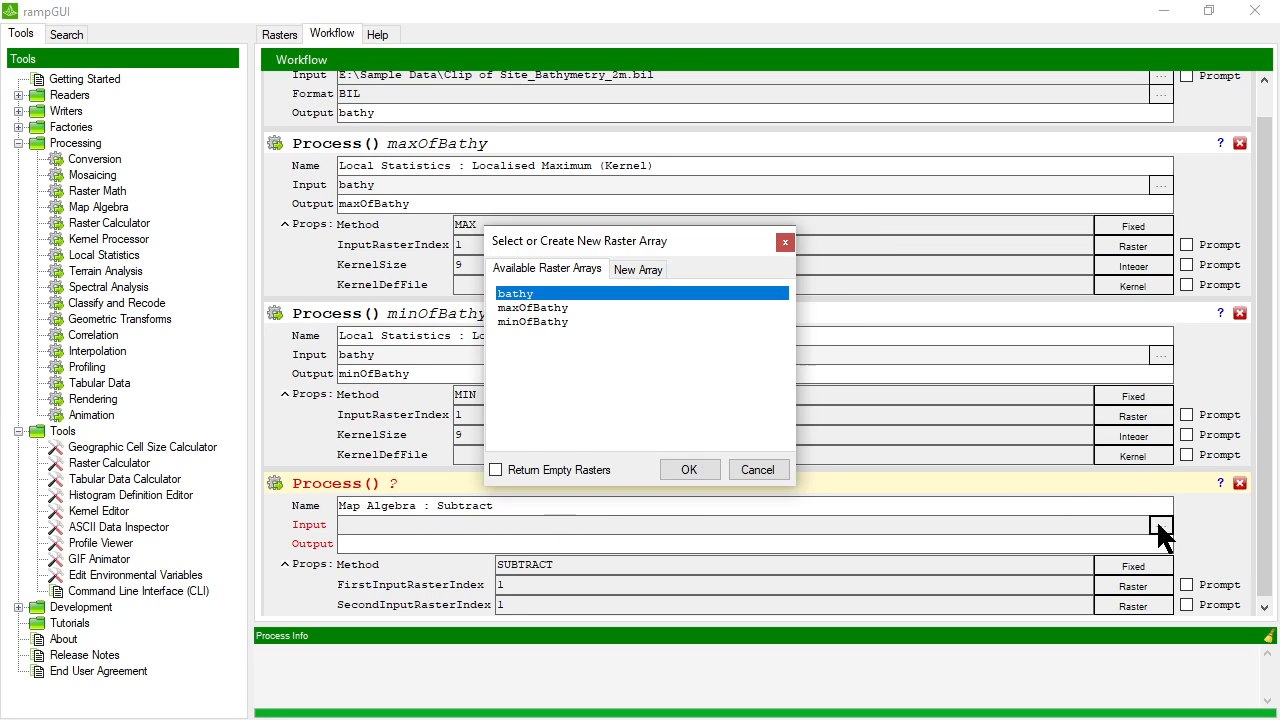
pyautogui.moveTo(586, 242); pyautogui.dragTo(724, 263)
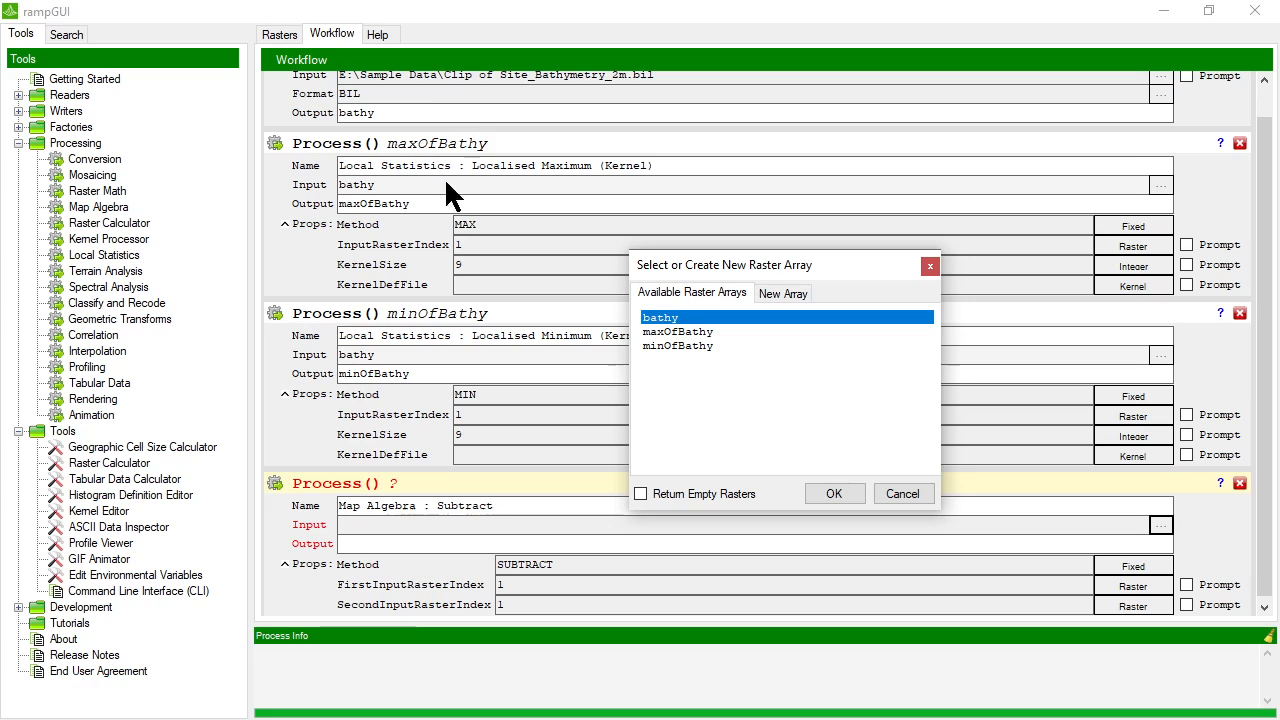
pyautogui.click(690, 333)
pyautogui.click(691, 345)
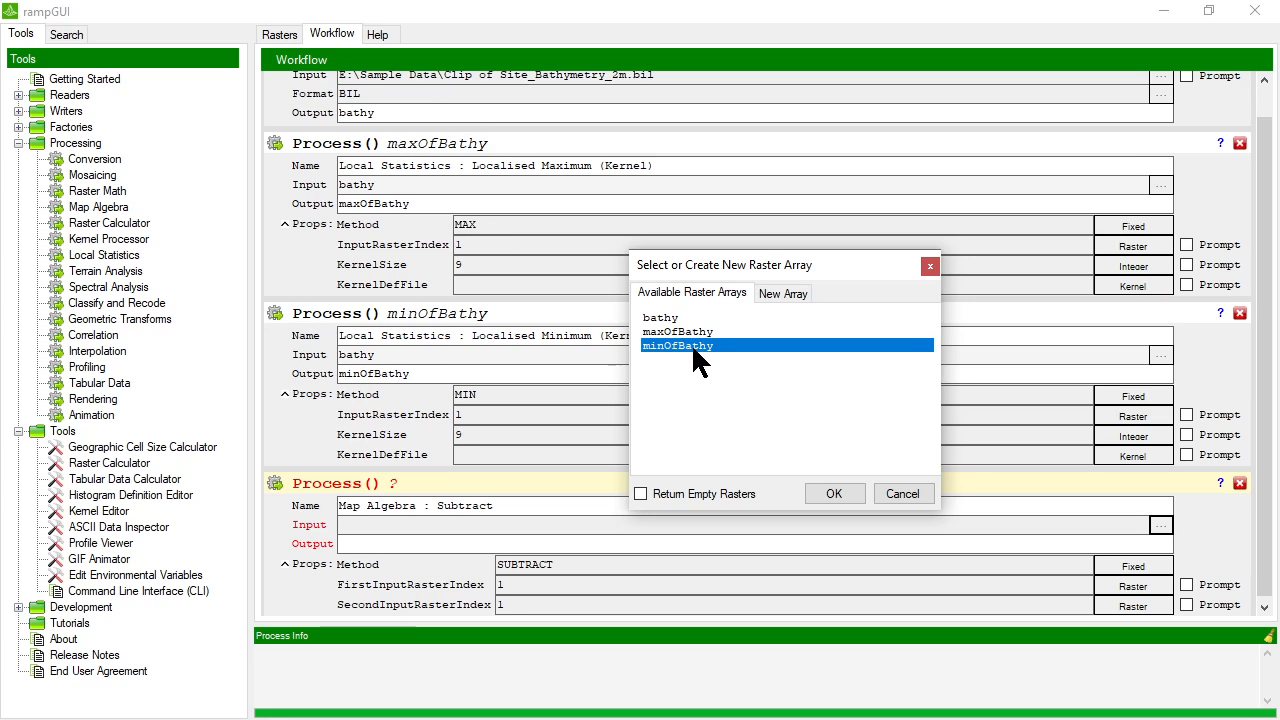
pyautogui.click(690, 331)
pyautogui.click(669, 317)
pyautogui.click(668, 335)
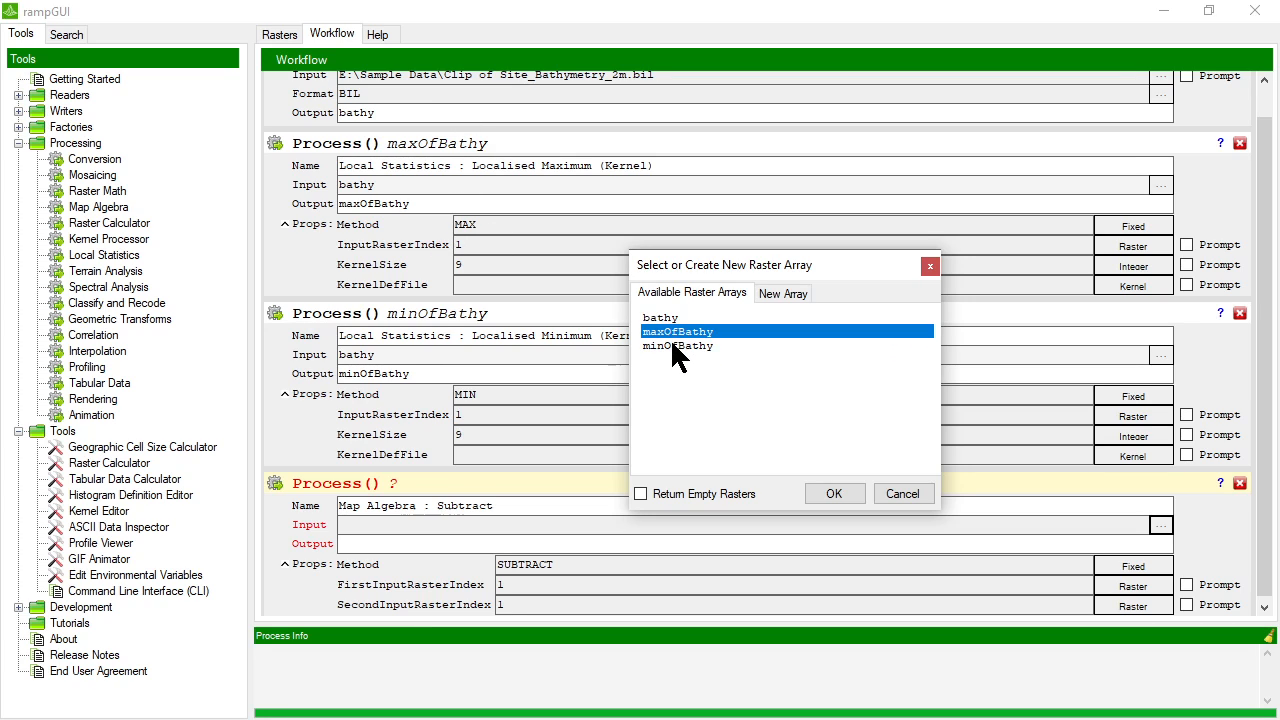
pyautogui.click(670, 344)
pyautogui.click(676, 336)
pyautogui.click(674, 346)
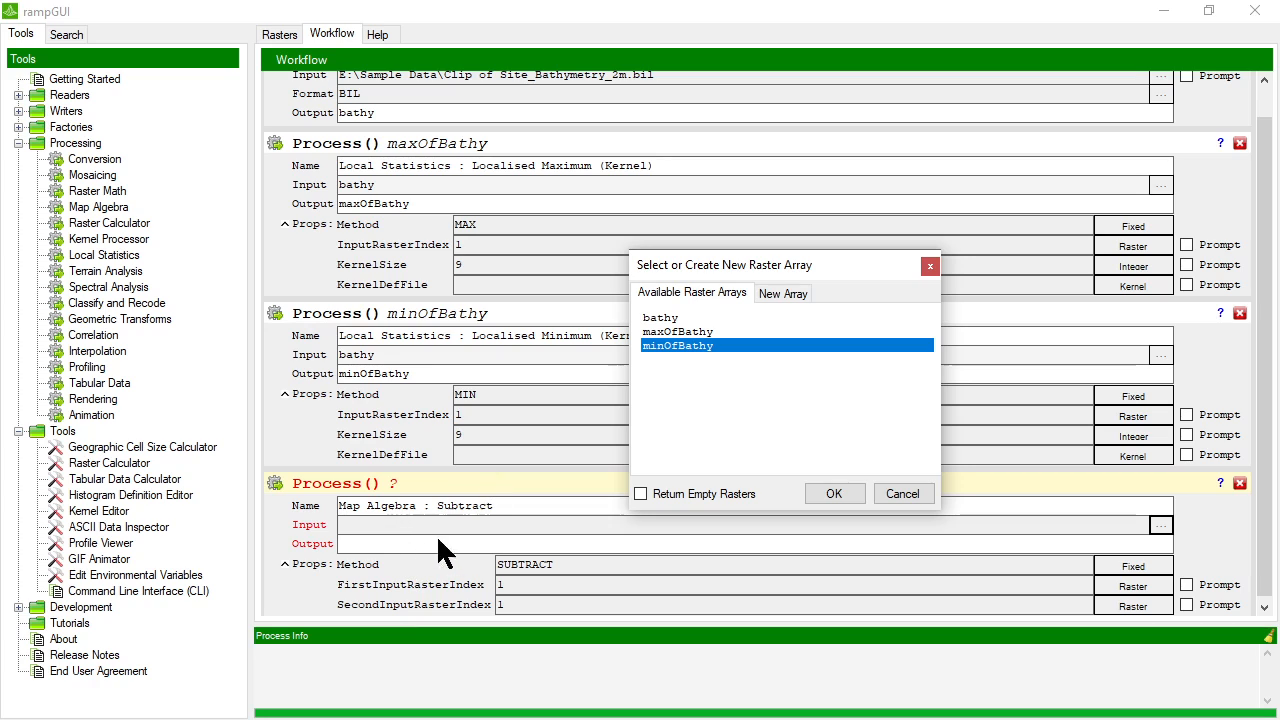
pyautogui.click(668, 334)
pyautogui.click(668, 345)
pyautogui.click(668, 330)
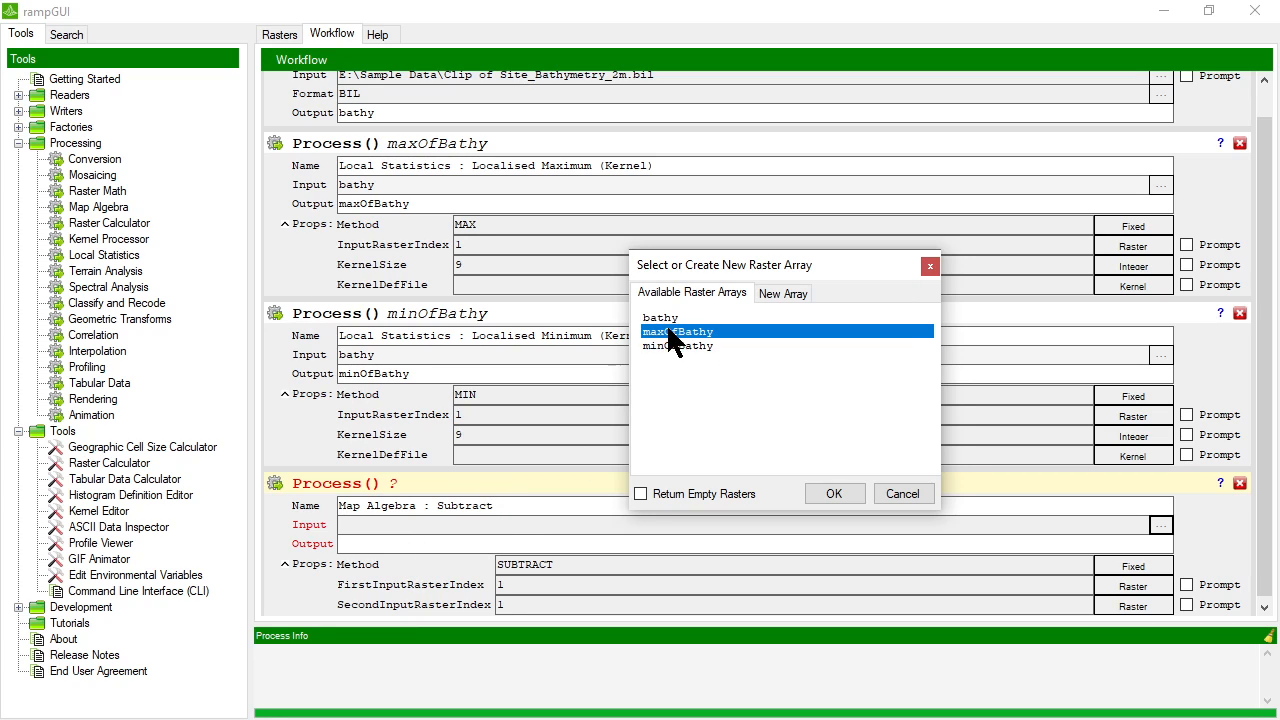
pyautogui.click(666, 318)
pyautogui.click(664, 330)
pyautogui.click(665, 345)
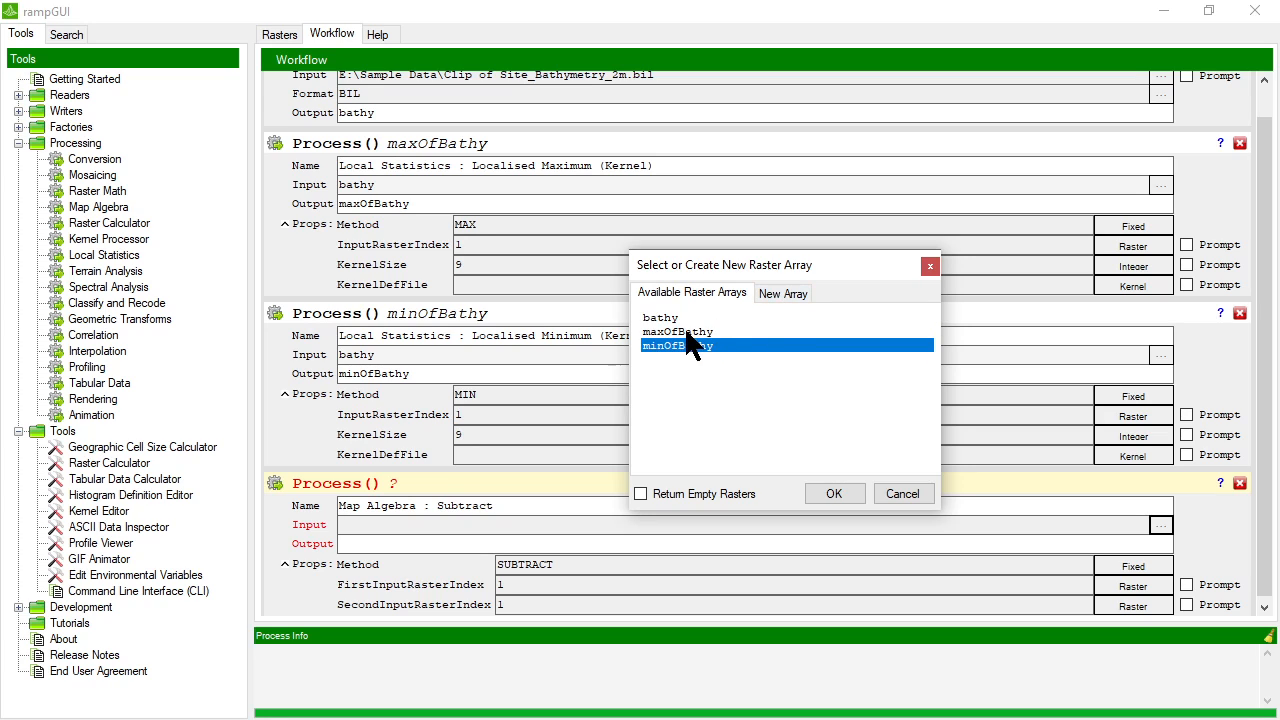
pyautogui.click(682, 331)
pyautogui.click(680, 345)
pyautogui.click(678, 331)
pyautogui.click(675, 342)
pyautogui.click(675, 331)
pyautogui.click(676, 340)
# Step: Build a new raster array from maxOfBathy[1] followed by minOfBathy[1] as the Subtract processor's input
pyautogui.click(777, 292)
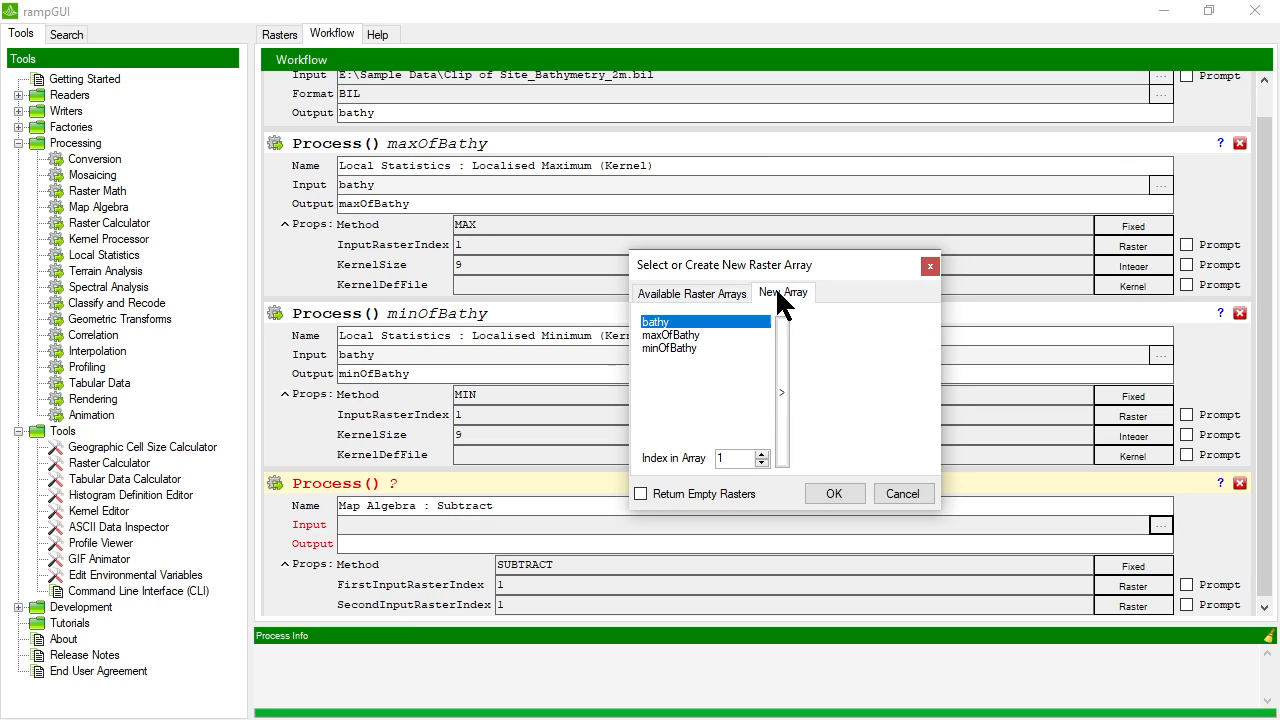
pyautogui.click(670, 336)
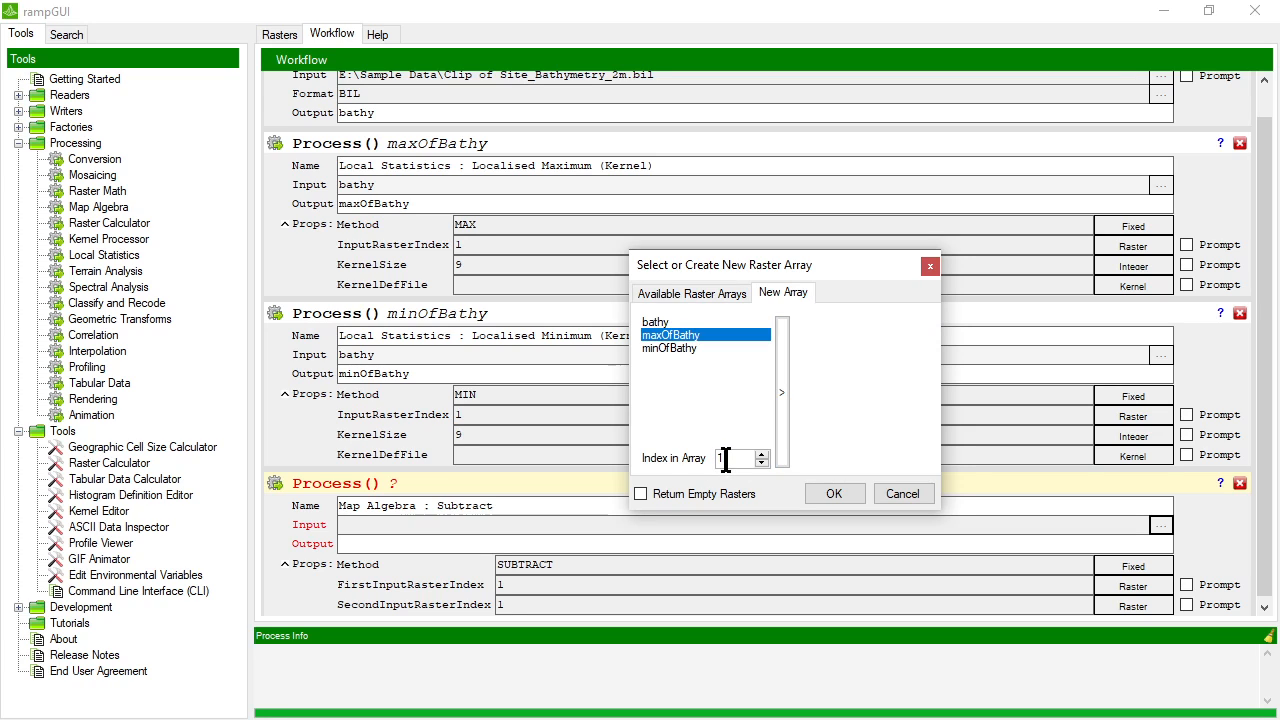
pyautogui.click(782, 398)
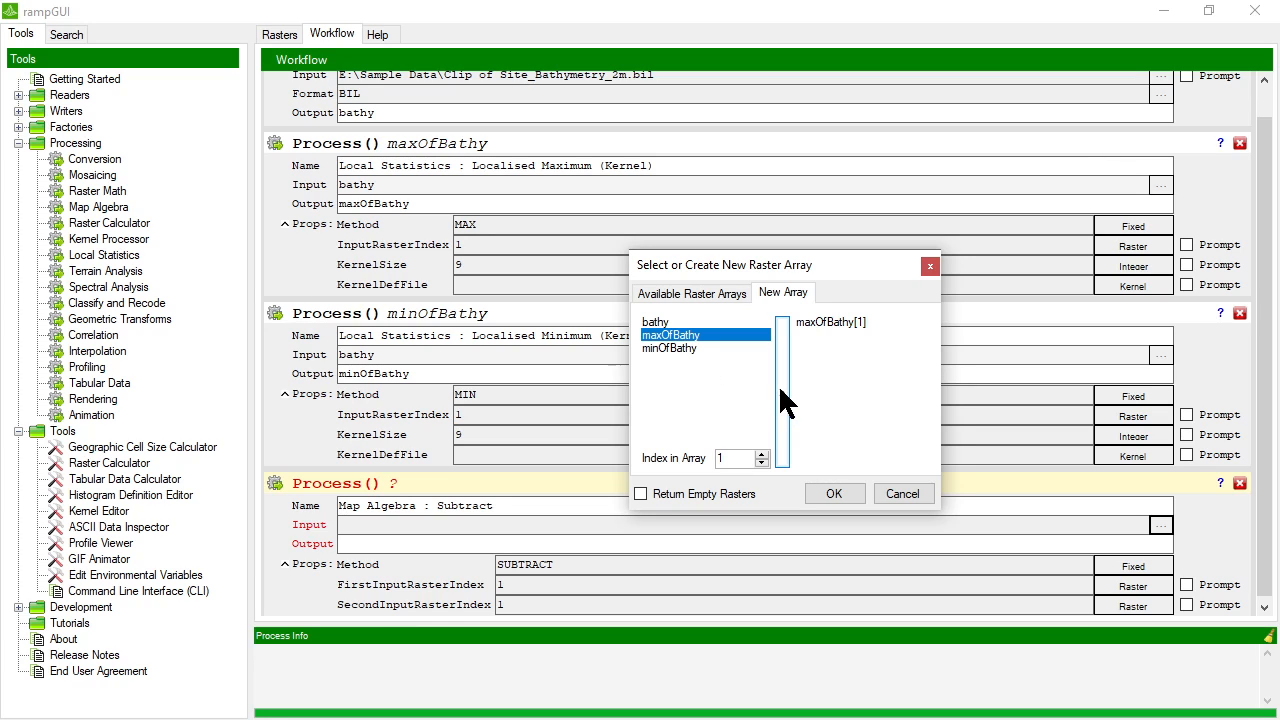
pyautogui.click(688, 348)
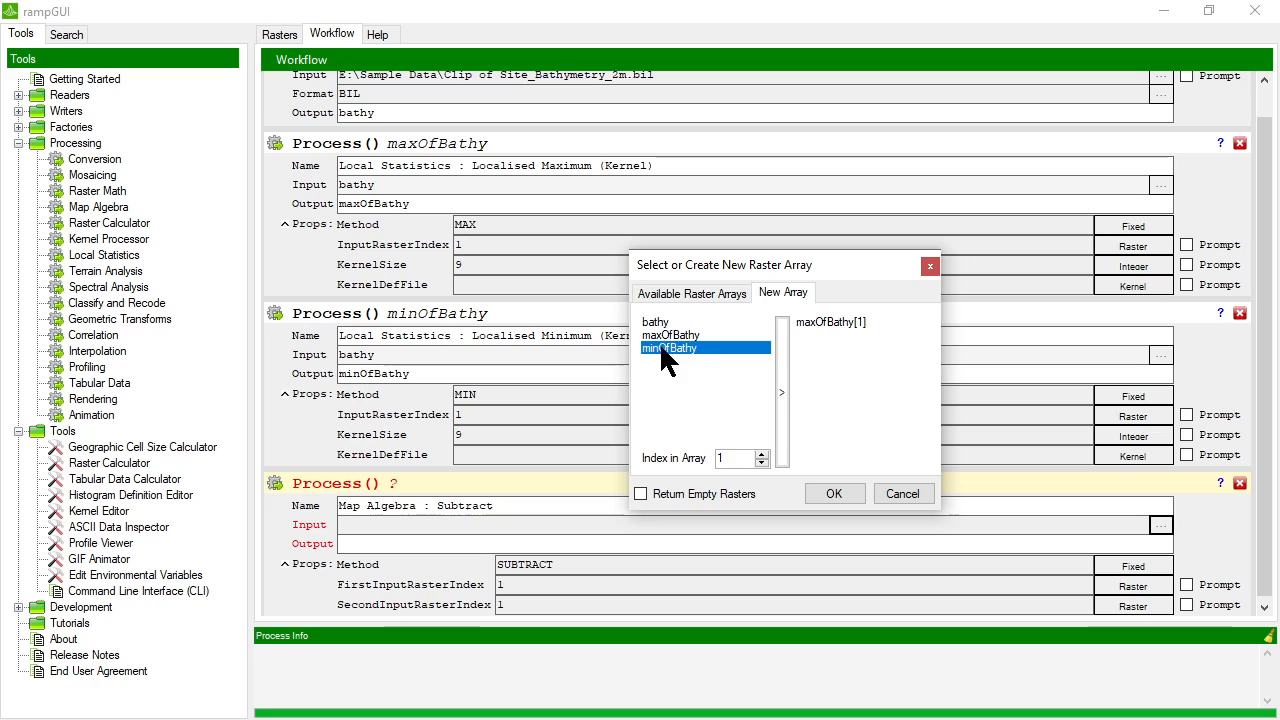
pyautogui.click(785, 397)
pyautogui.click(807, 321)
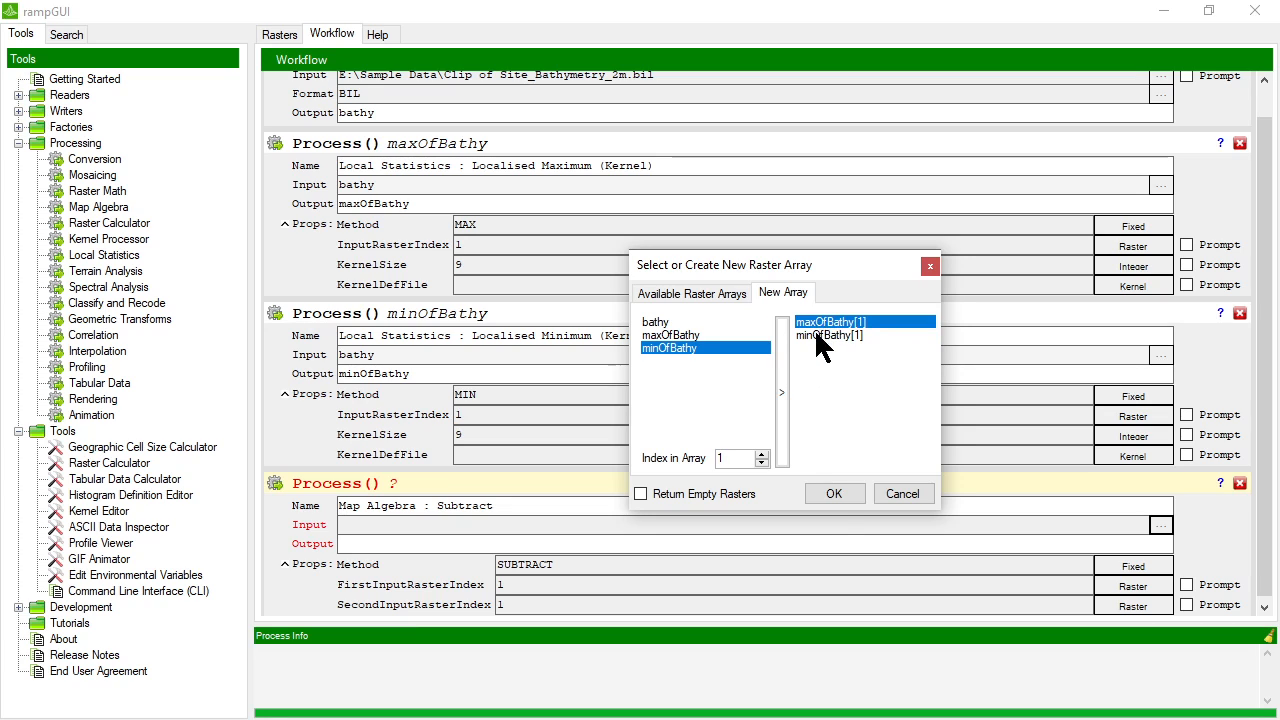
pyautogui.click(816, 335)
pyautogui.click(833, 495)
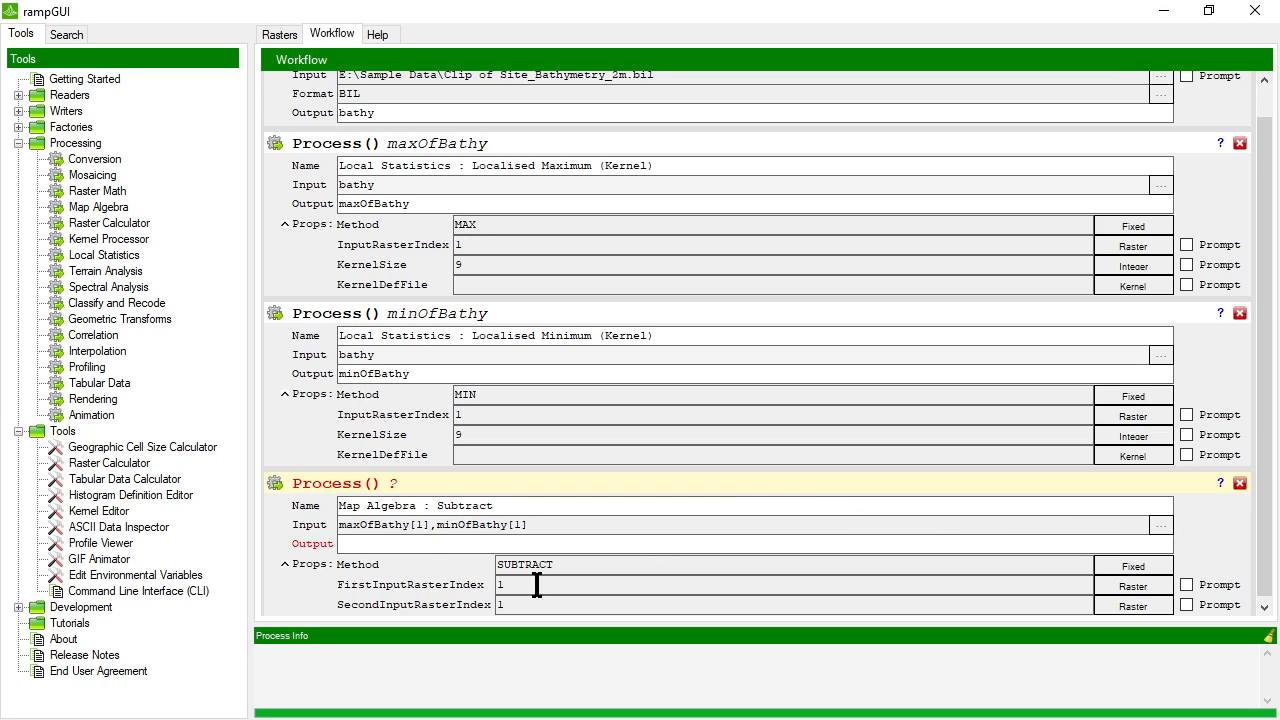
# Step: Name the Subtract processor's output rangeOfBathy
pyautogui.click(511, 543)
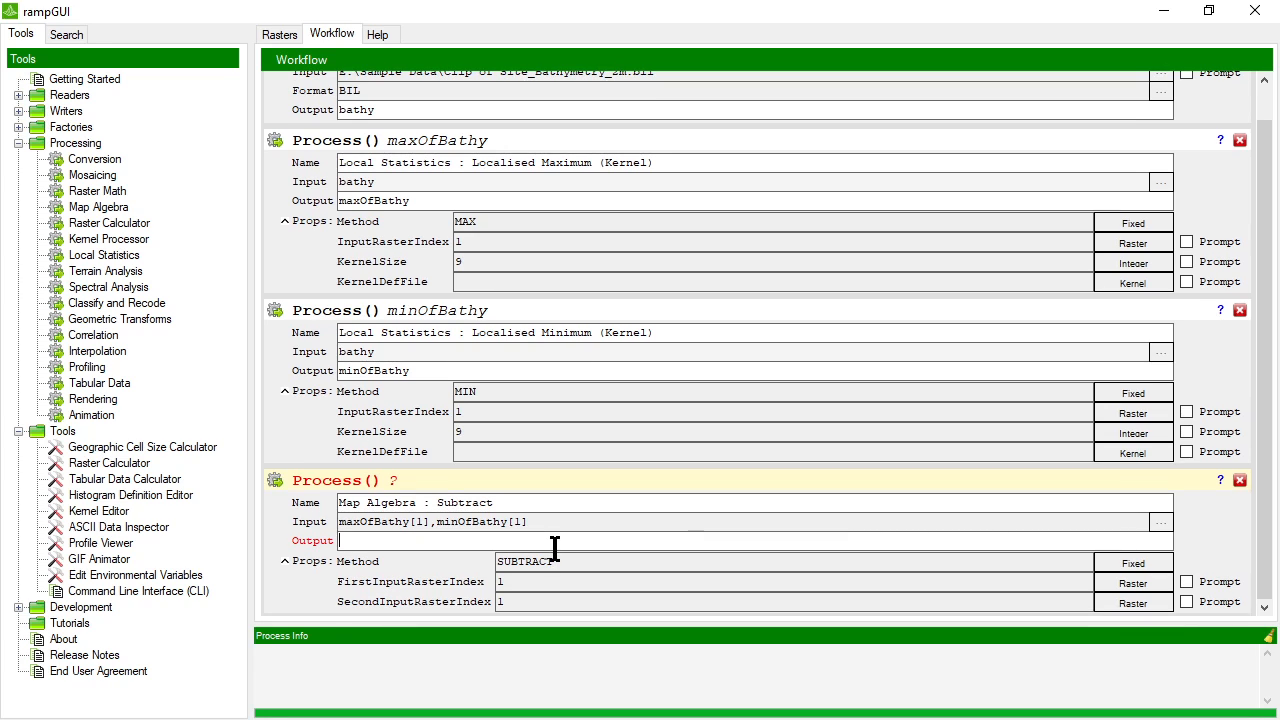
pyautogui.write('rangeOfBathy')
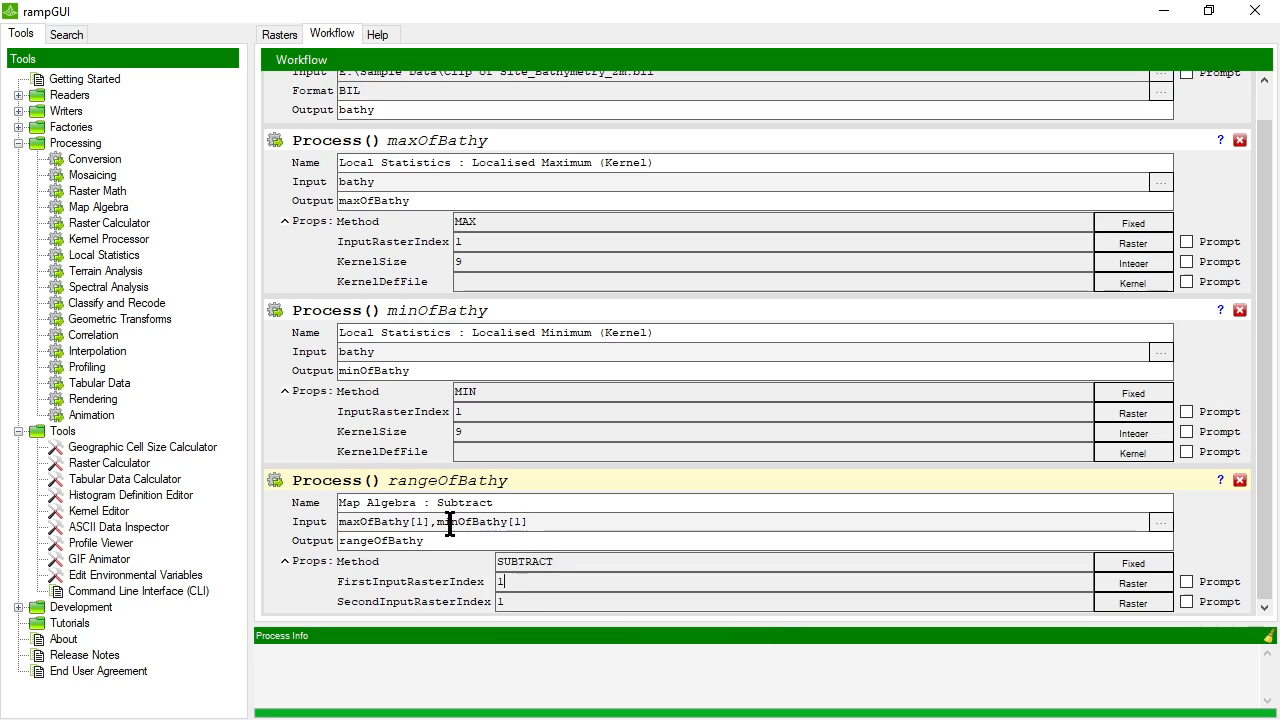
pyautogui.moveTo(431, 523); pyautogui.dragTo(346, 525)
pyautogui.click(393, 524)
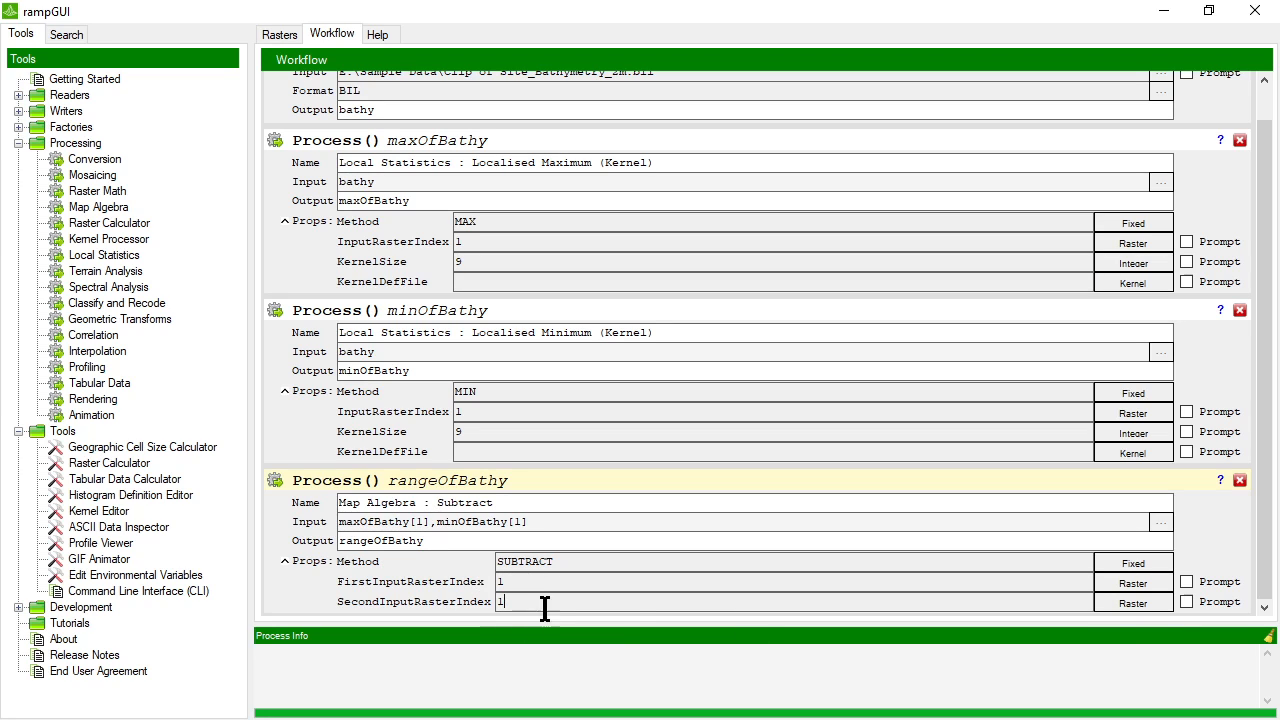
# Step: Set the Subtract processor's SecondInputRasterIndex to 2 so that it refers to minOfBathy in the input array
pyautogui.click(1133, 603)
pyautogui.write('2')
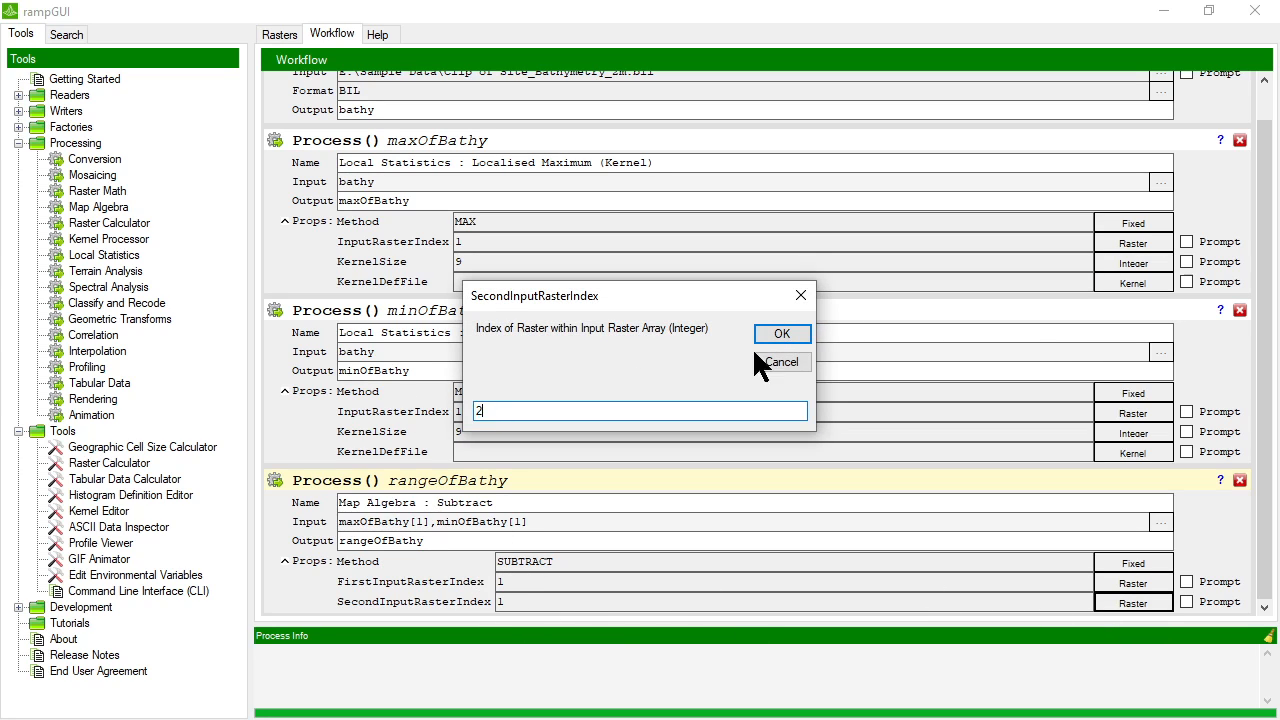
pyautogui.click(785, 335)
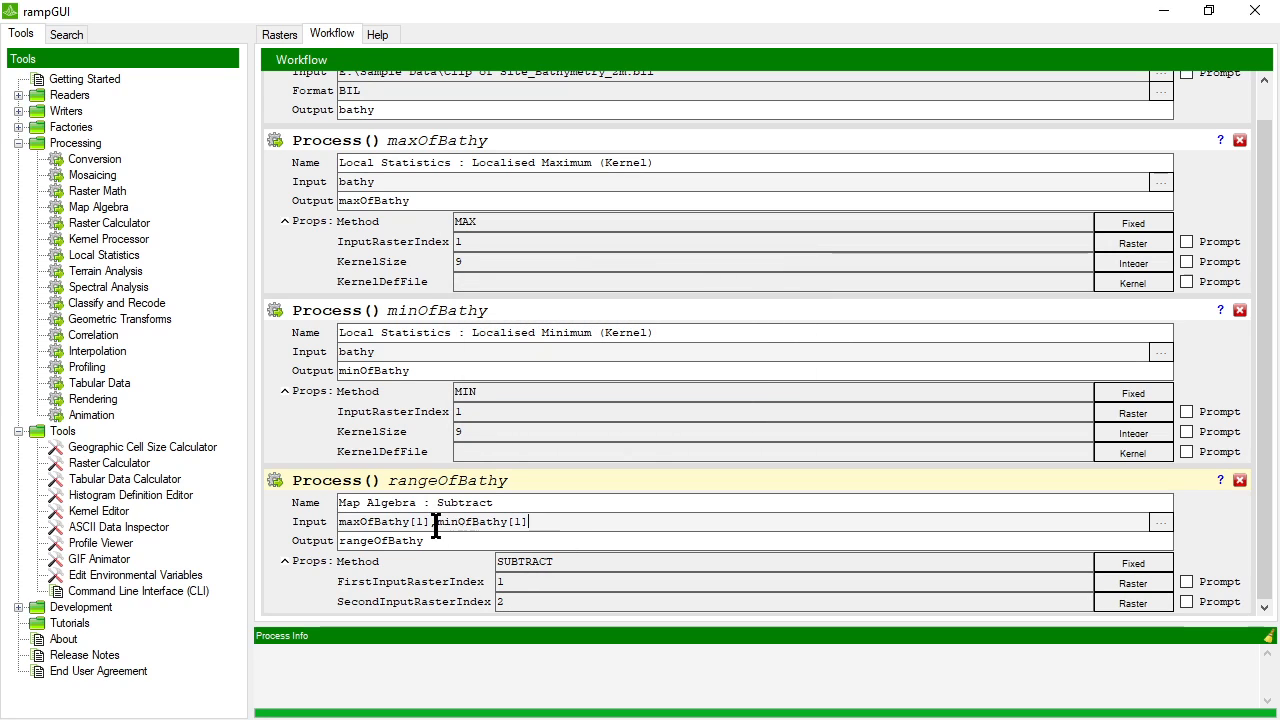
pyautogui.moveTo(436, 523); pyautogui.dragTo(537, 523)
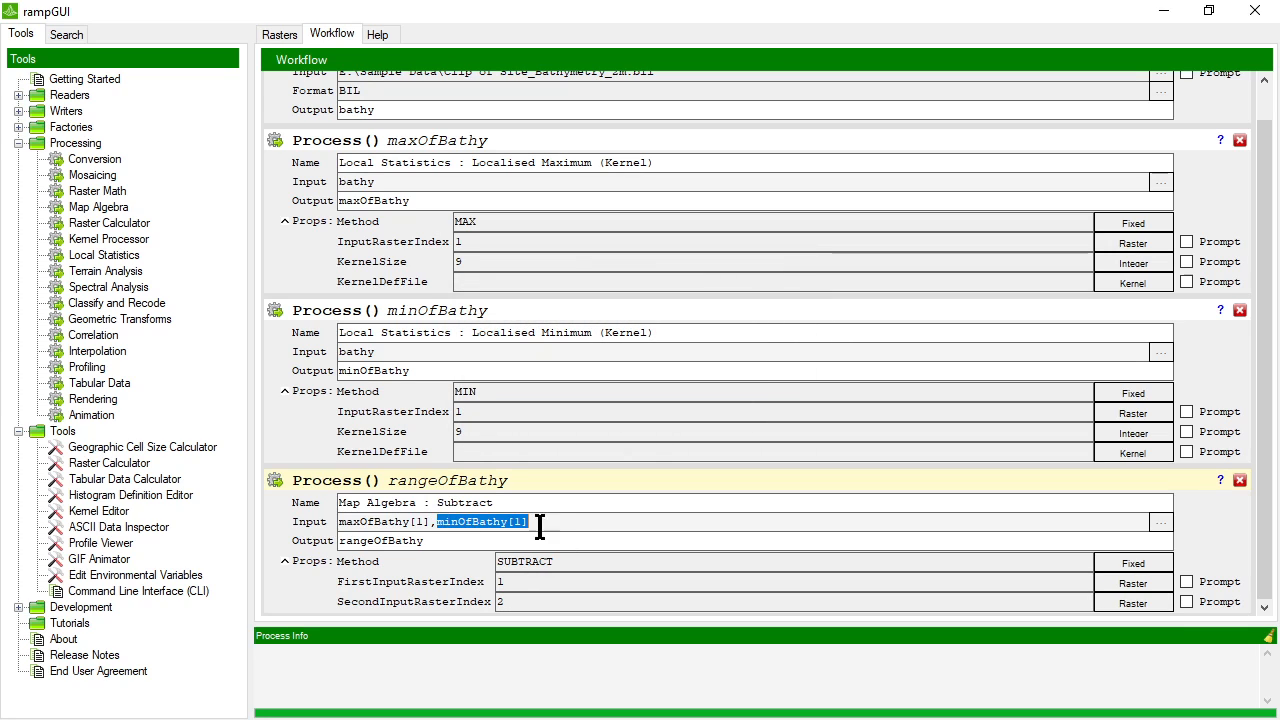
pyautogui.click(570, 600)
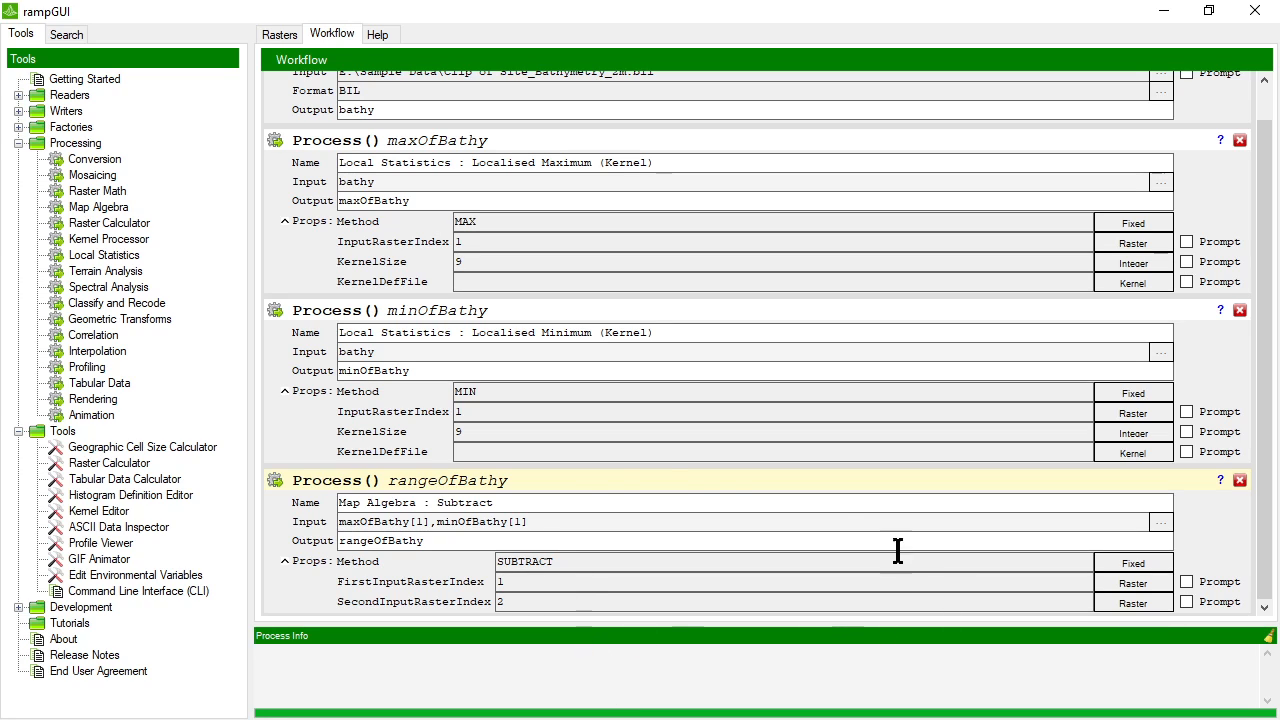
# Step: Add a writer at the end of the workflow and assign rangeOfBathy with array index 1 as its input
pyautogui.rightClick(479, 614)
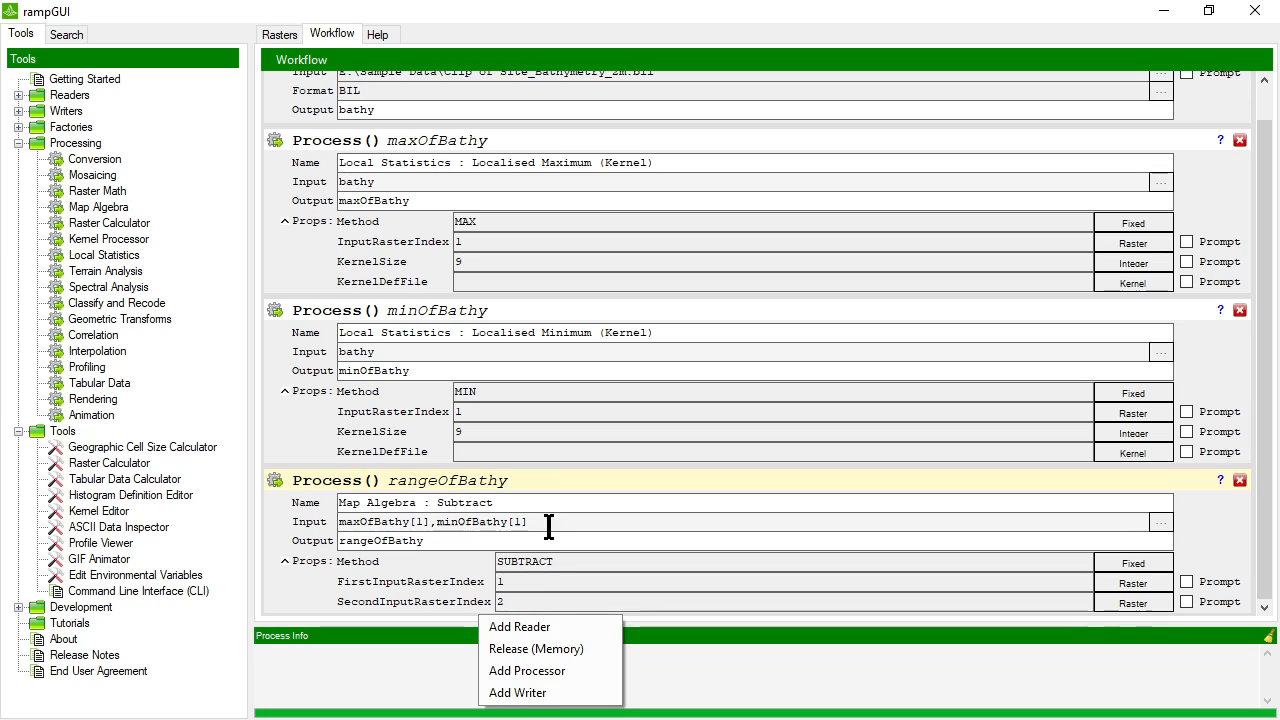
pyautogui.click(528, 692)
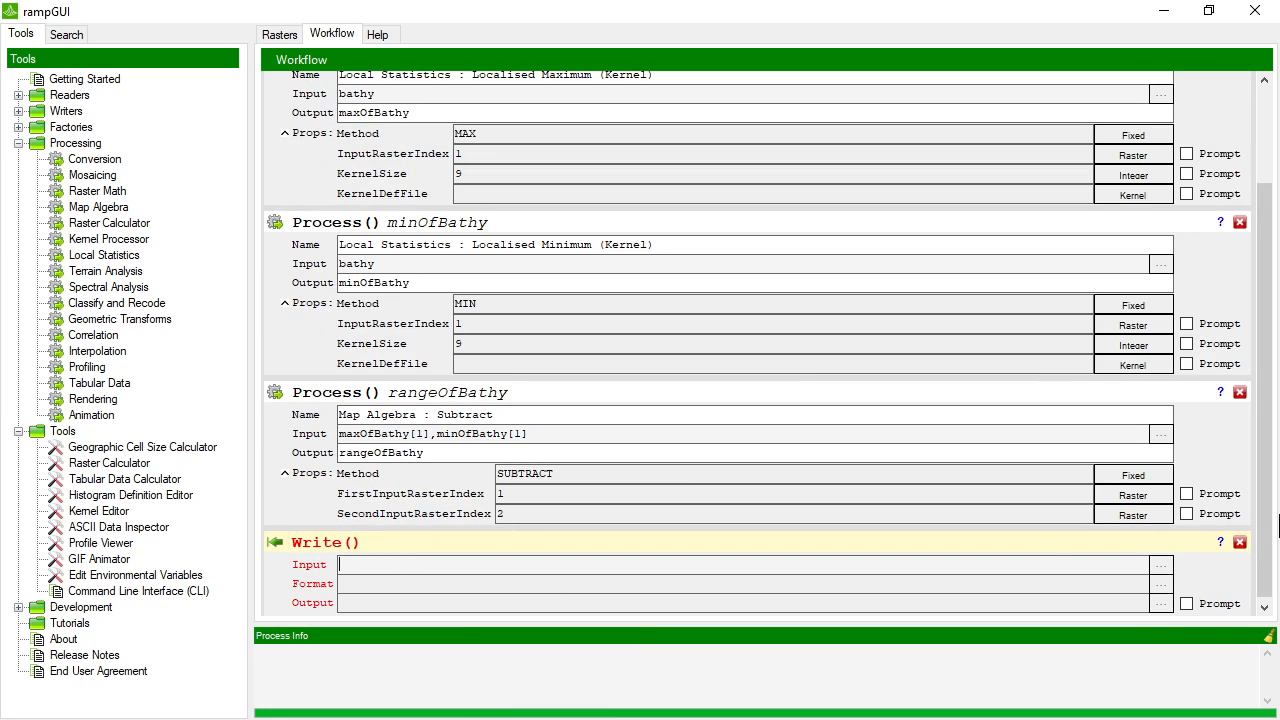
pyautogui.click(1160, 565)
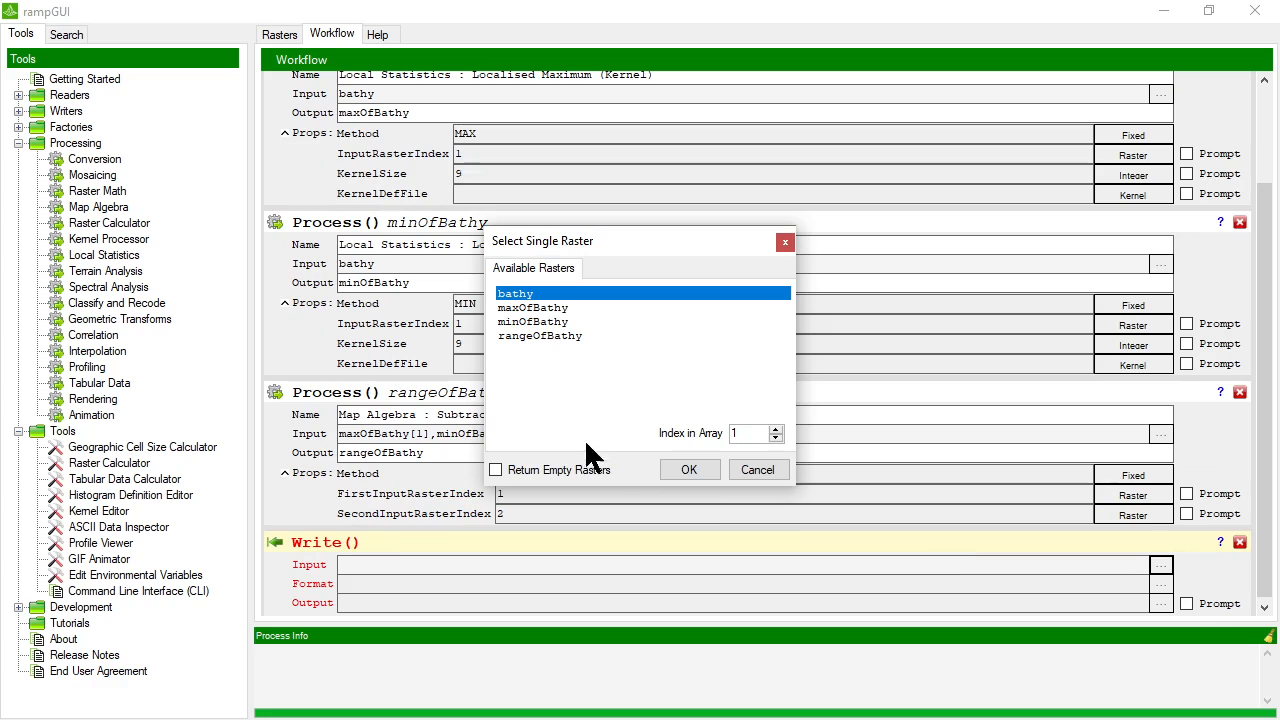
pyautogui.click(548, 335)
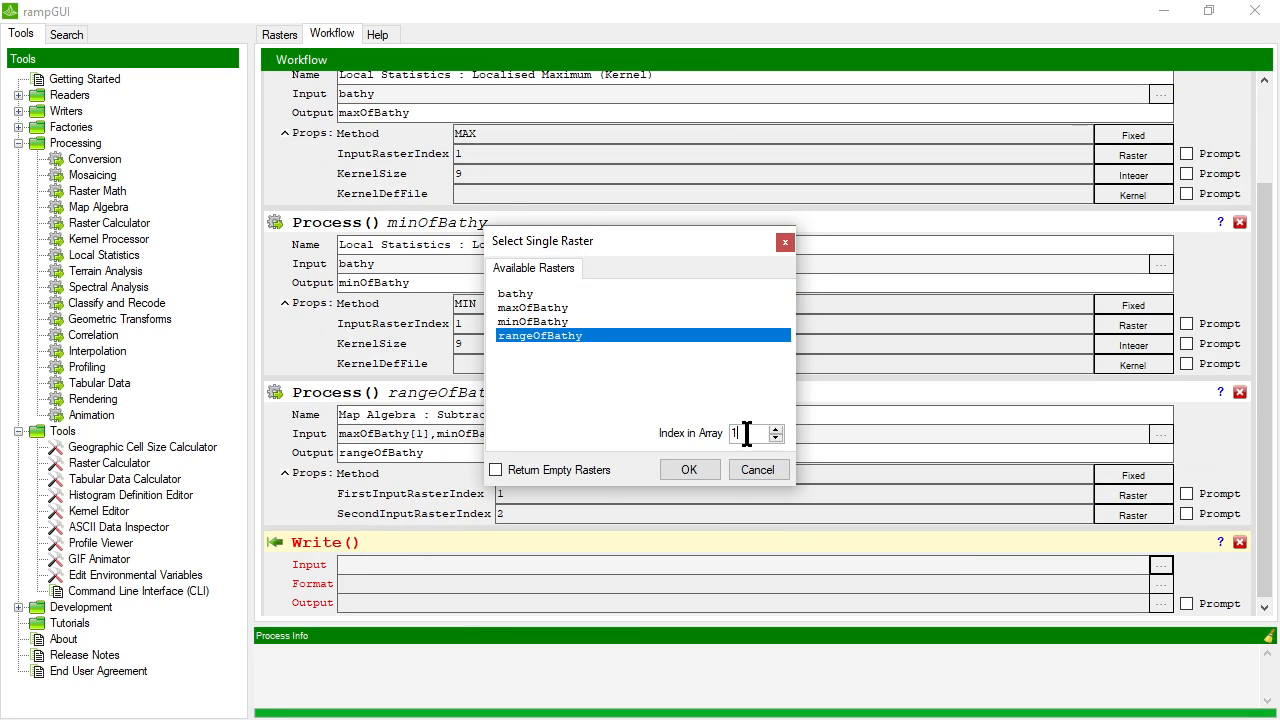
pyautogui.moveTo(747, 434); pyautogui.dragTo(729, 433)
pyautogui.write('1')
pyautogui.click(689, 470)
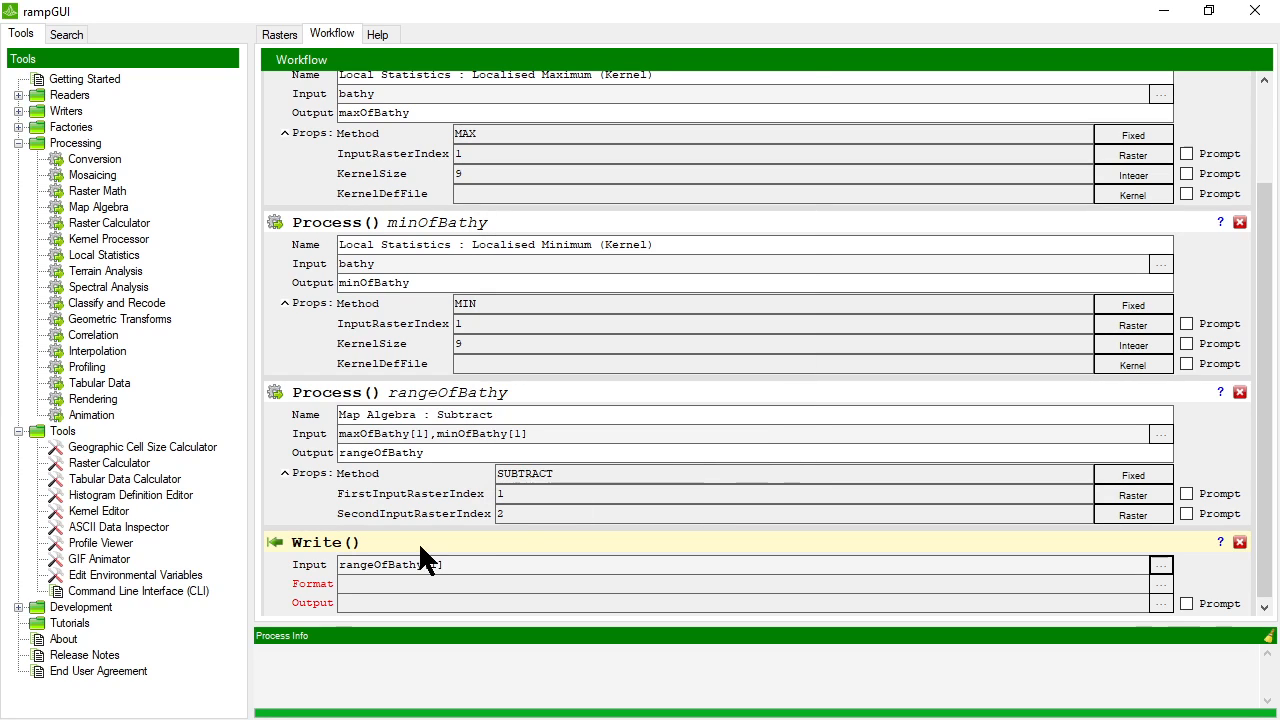
# Step: Set the writer's output format to RAMP Binary Grid
pyautogui.click(345, 585)
pyautogui.click(1159, 583)
pyautogui.click(497, 287)
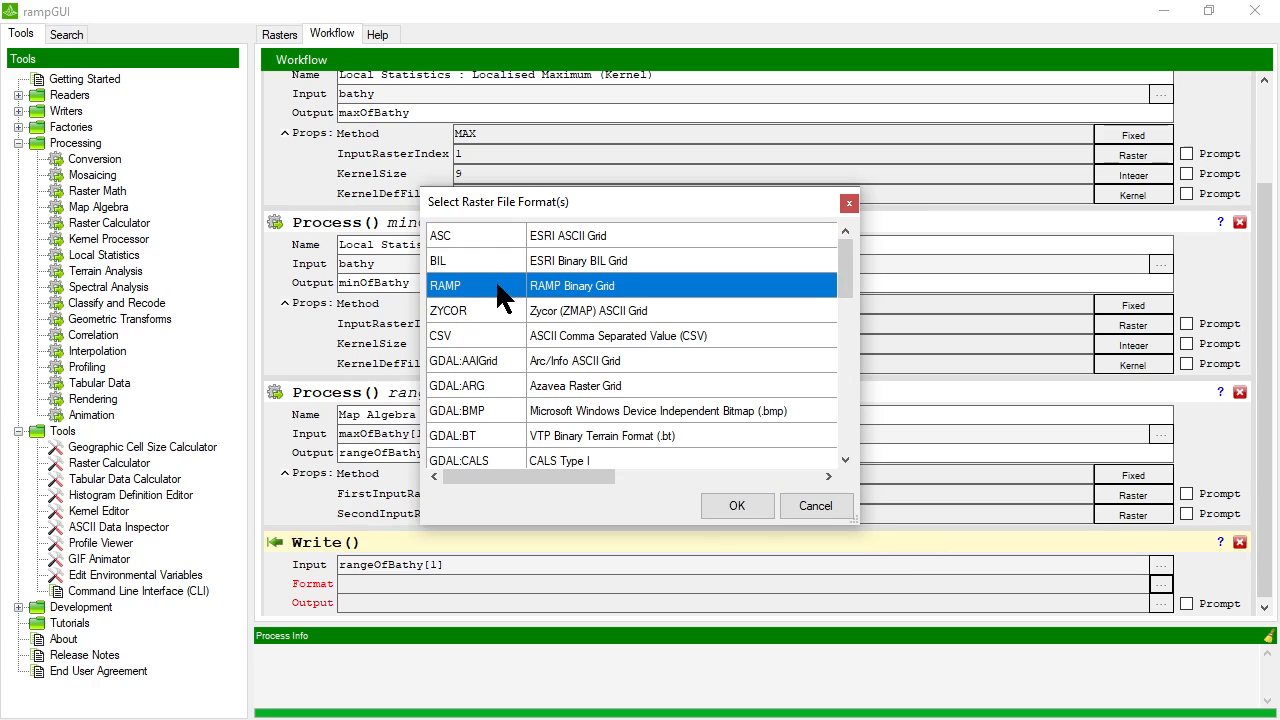
pyautogui.click(737, 505)
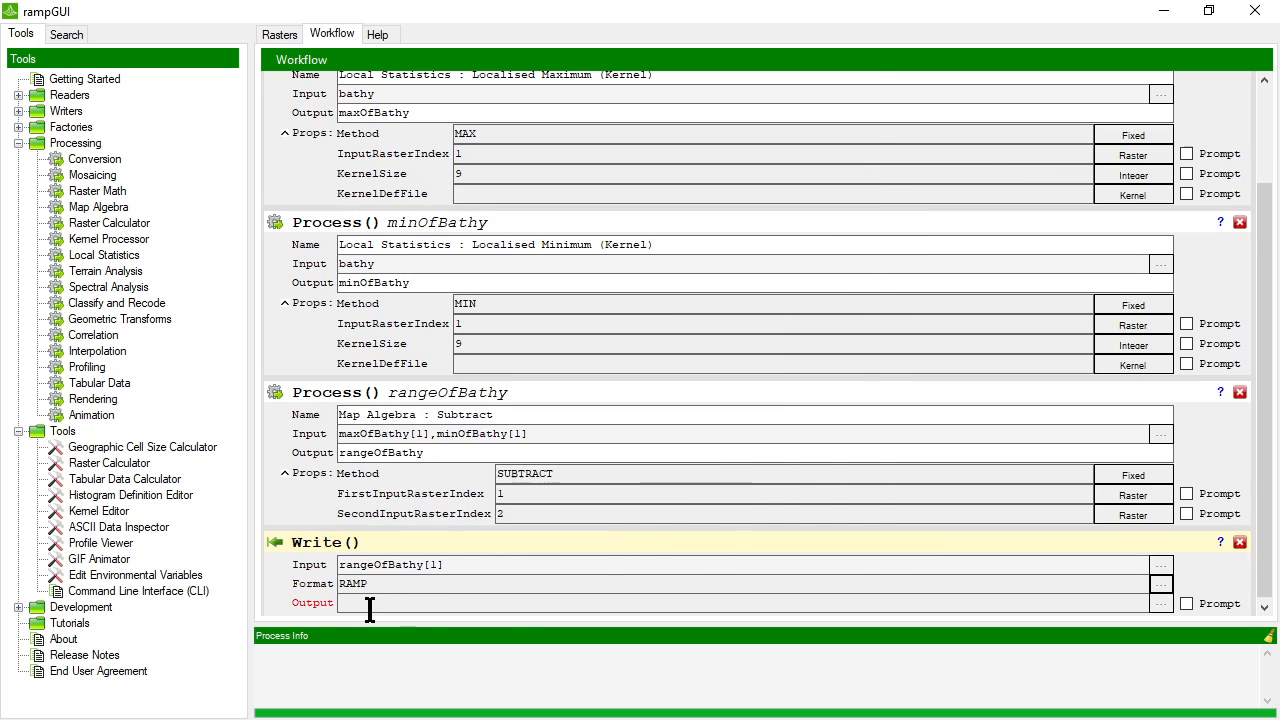
# Step: Set the writer's output file to workflow.rmp in the Sample Data folder, replacing the existing file
pyautogui.click(1161, 603)
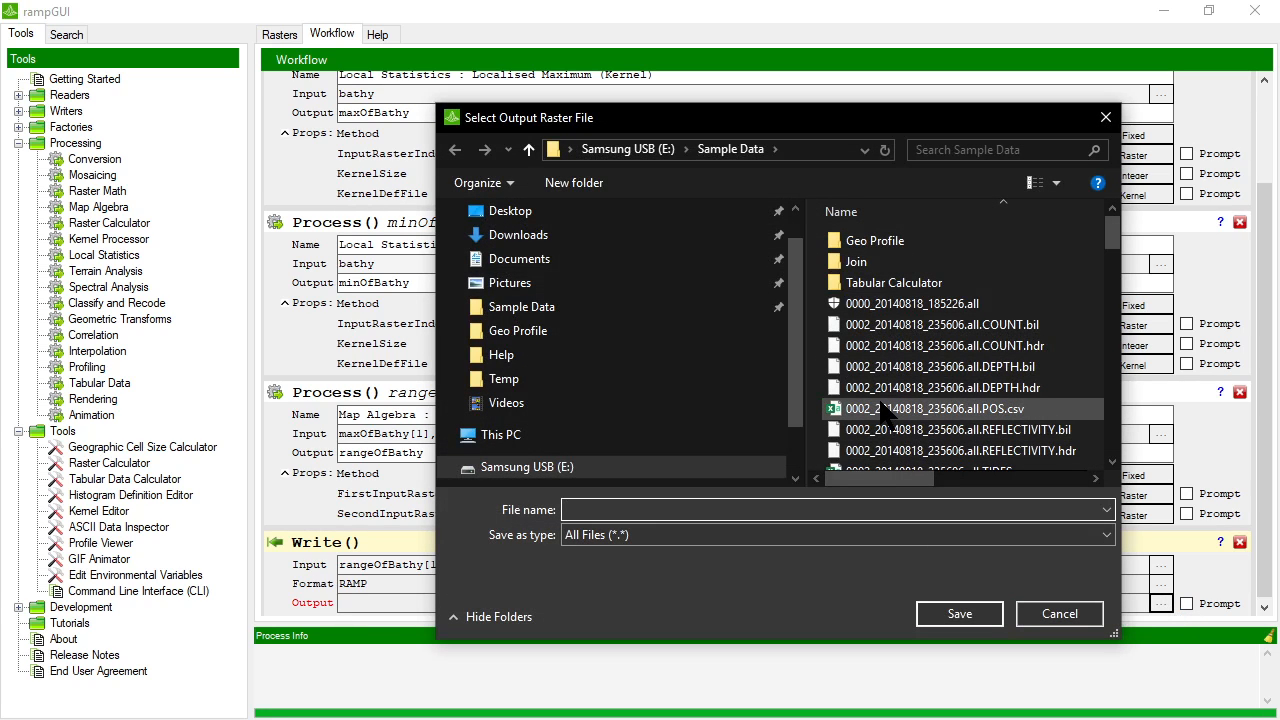
pyautogui.click(882, 414)
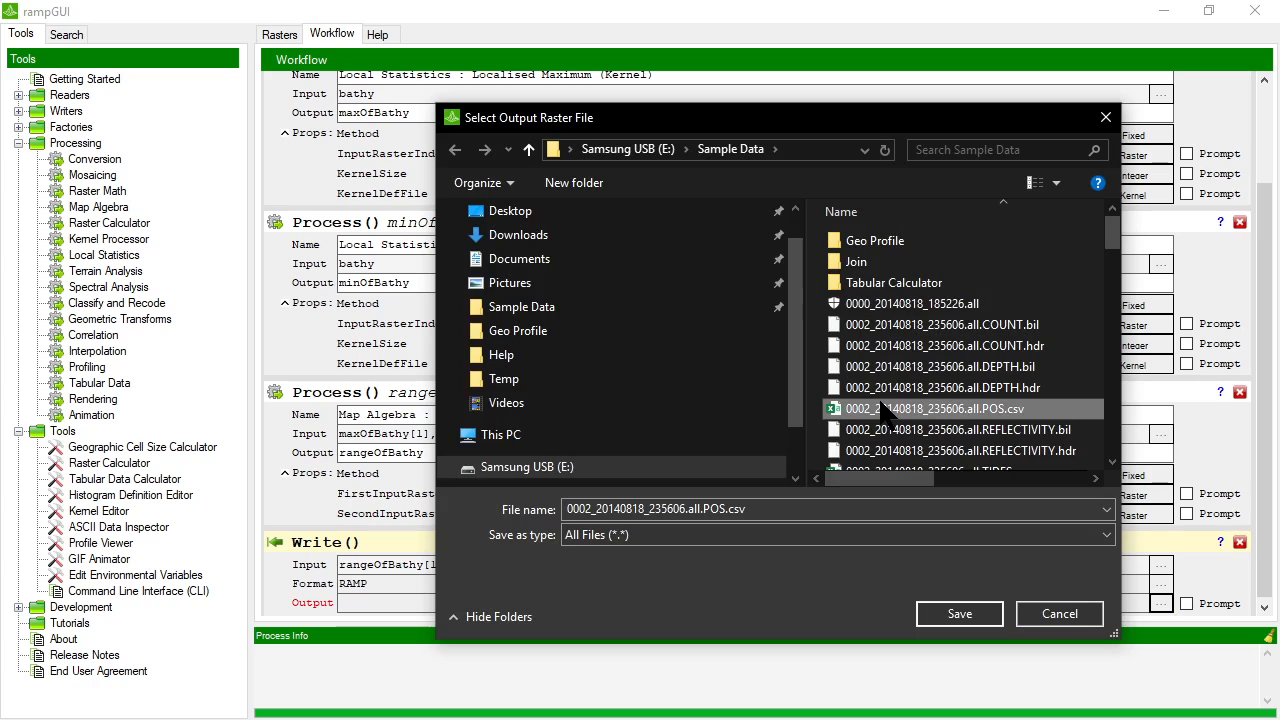
pyautogui.scroll(-10, 880, 412)
pyautogui.click(878, 417)
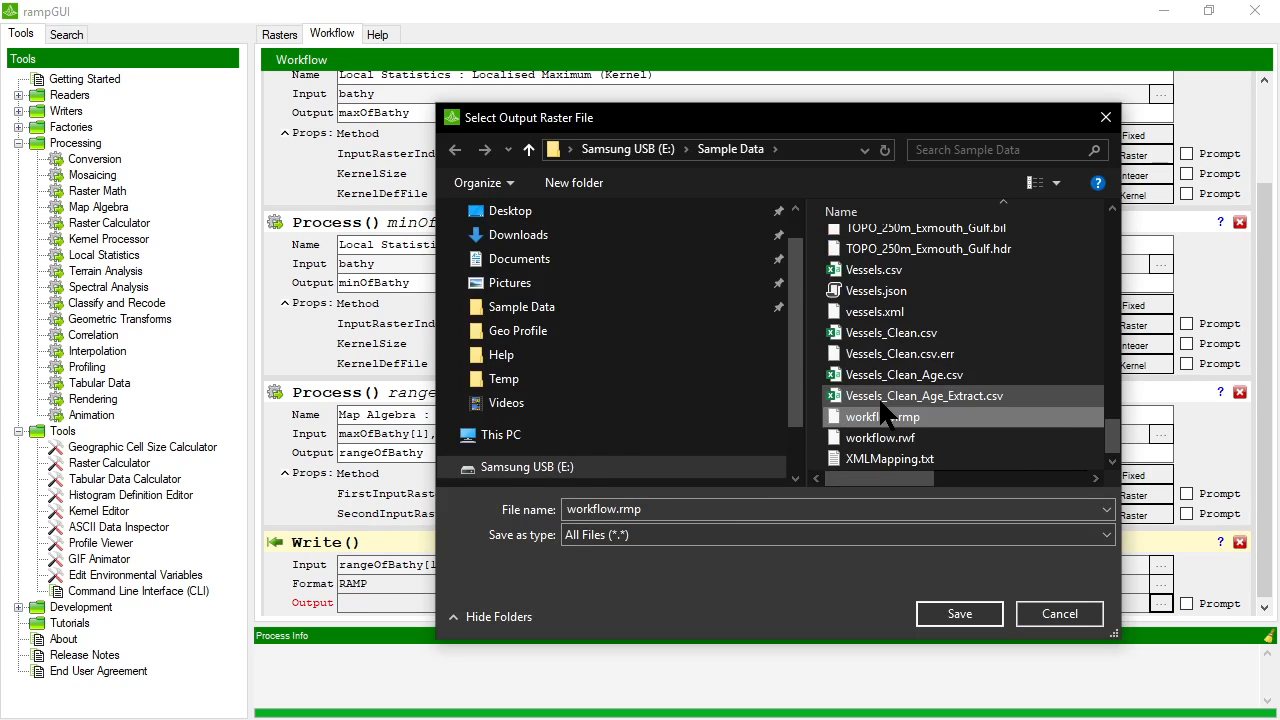
pyautogui.doubleClick(862, 418)
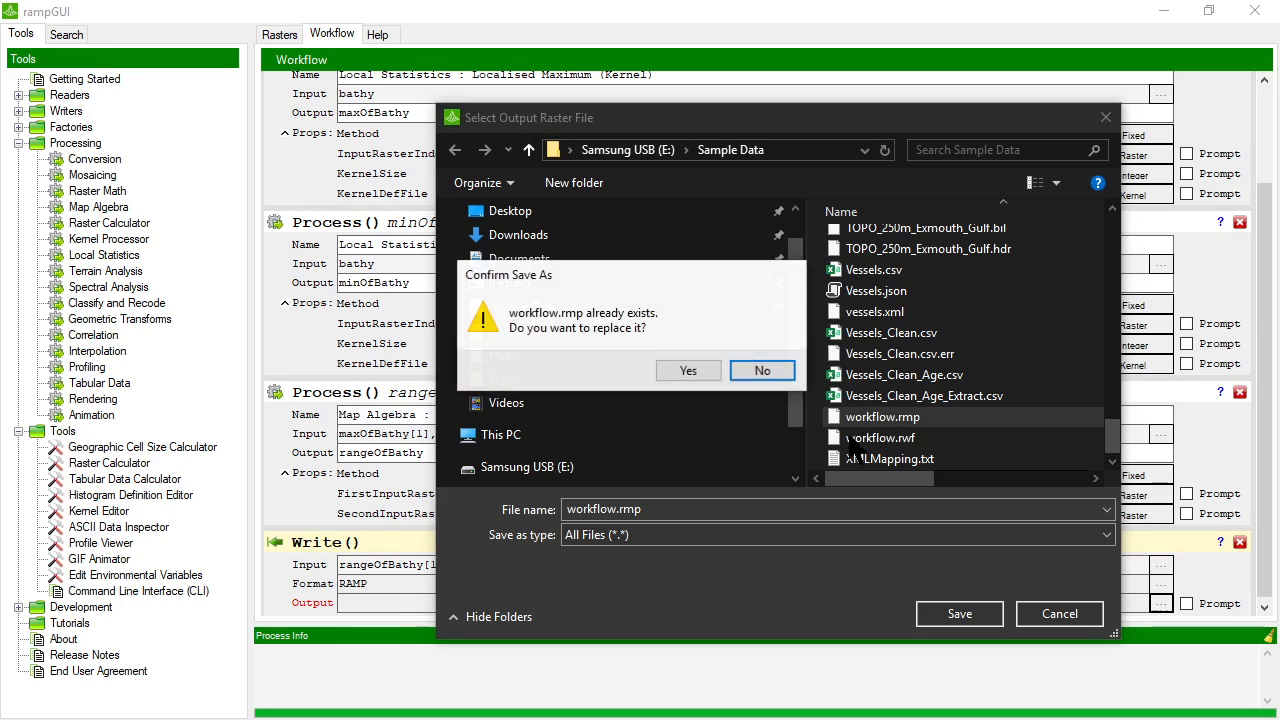
pyautogui.click(704, 373)
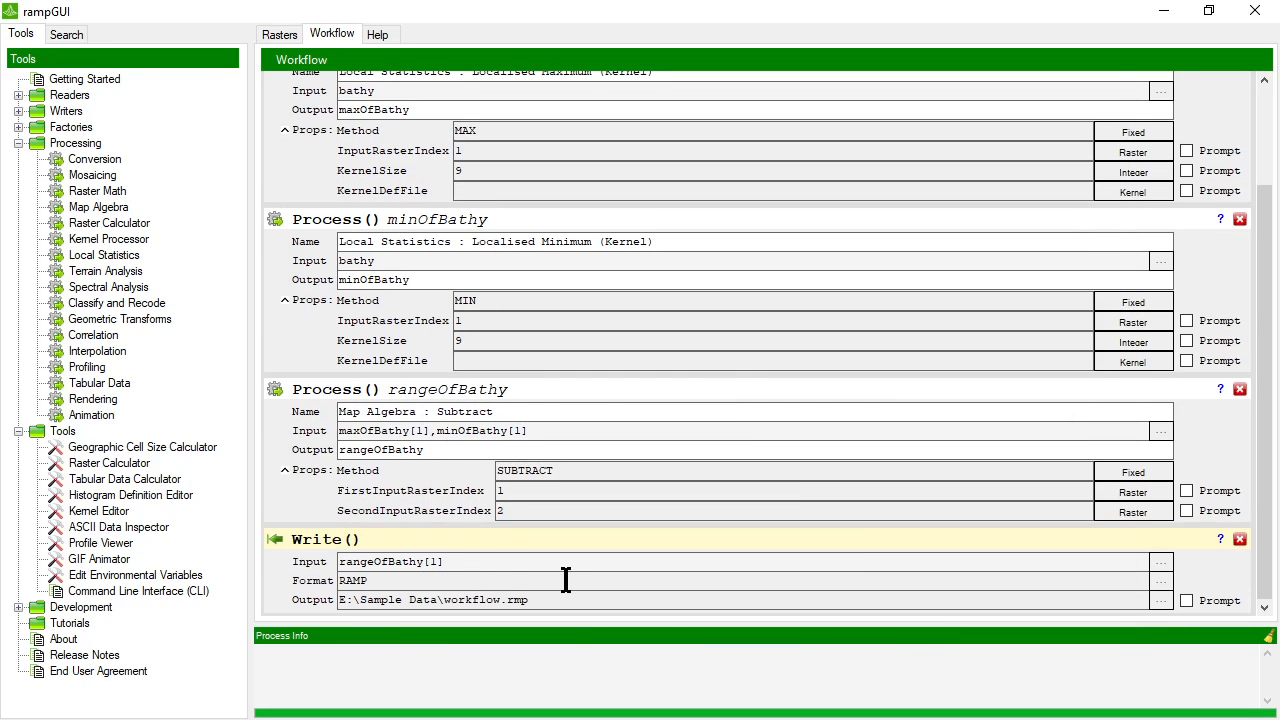
# Step: Review the workflow from reader to writer and consult the help pages for the Subtract and Localised Minimum processors
pyautogui.scroll(3, 566, 580)
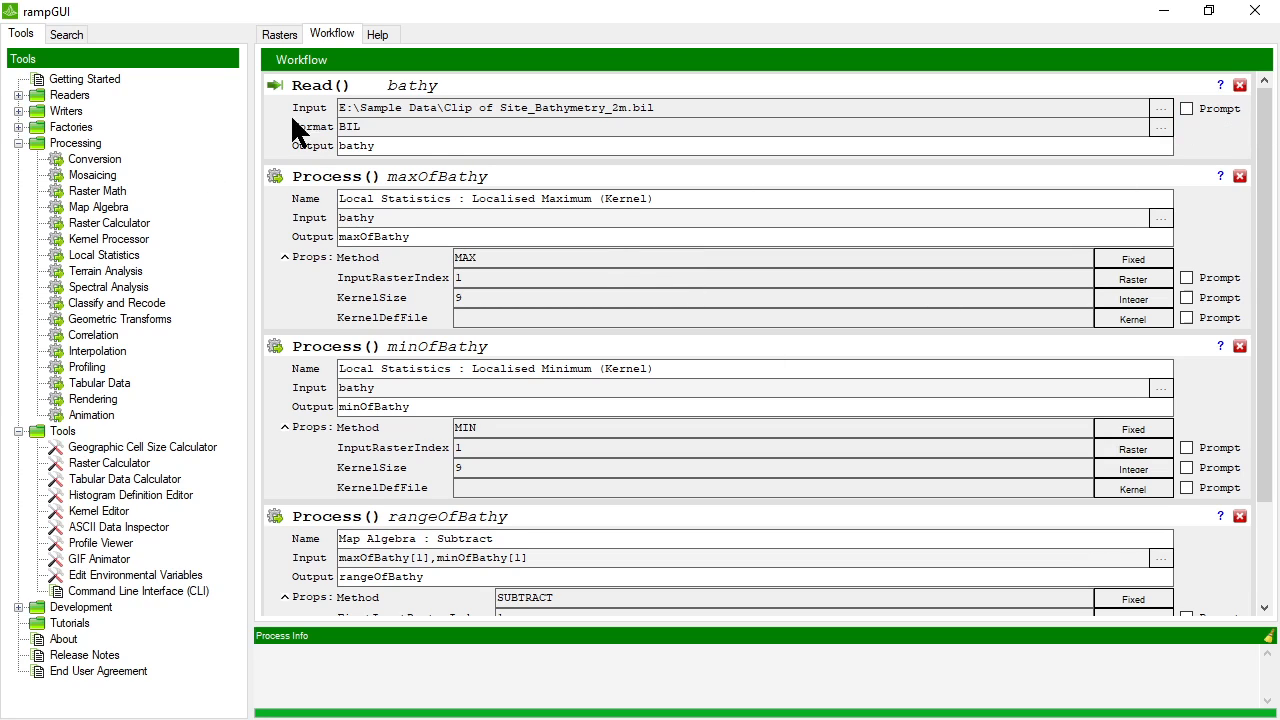
pyautogui.scroll(-3, 578, 460)
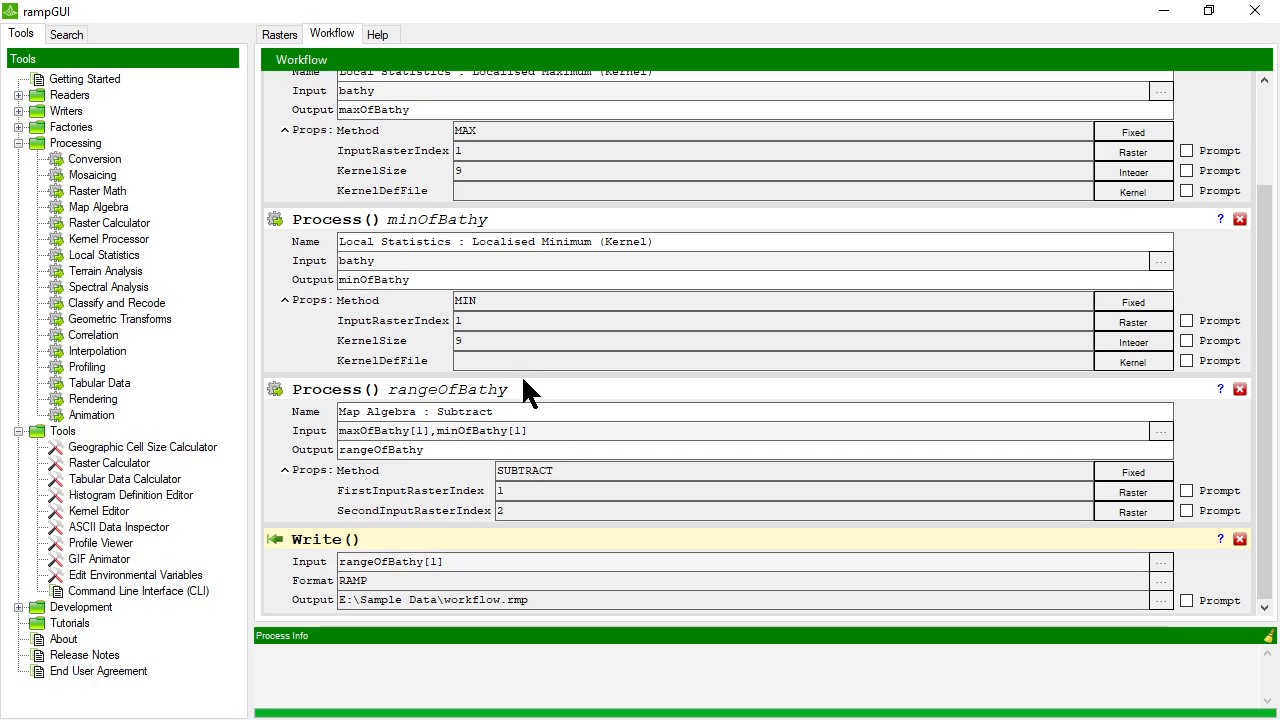
pyautogui.click(1221, 389)
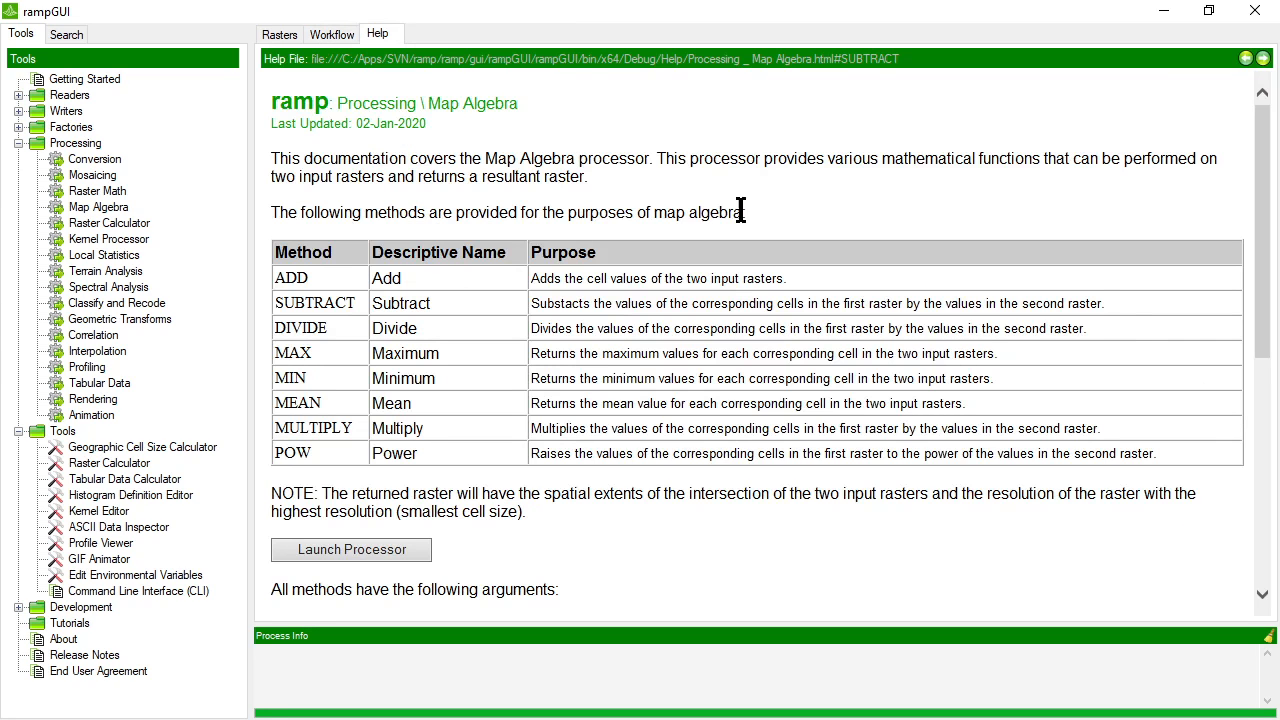
pyautogui.click(332, 36)
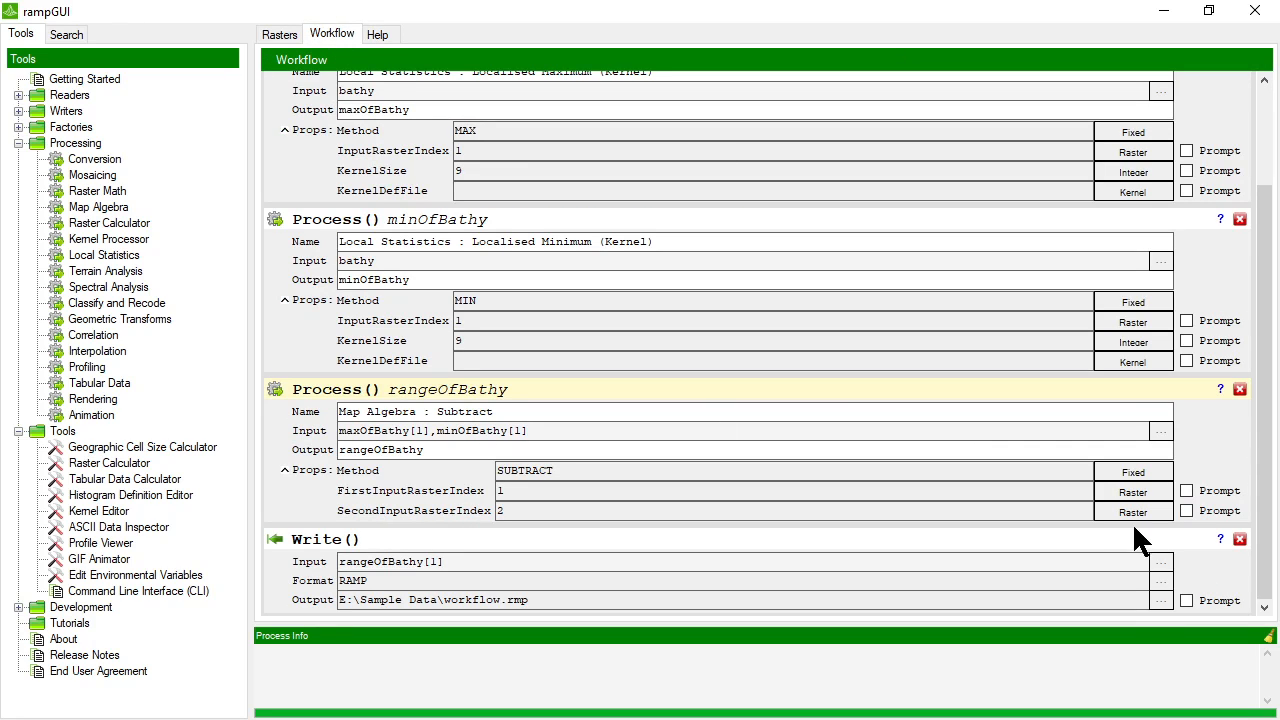
pyautogui.click(1221, 220)
pyautogui.scroll(-2, 690, 353)
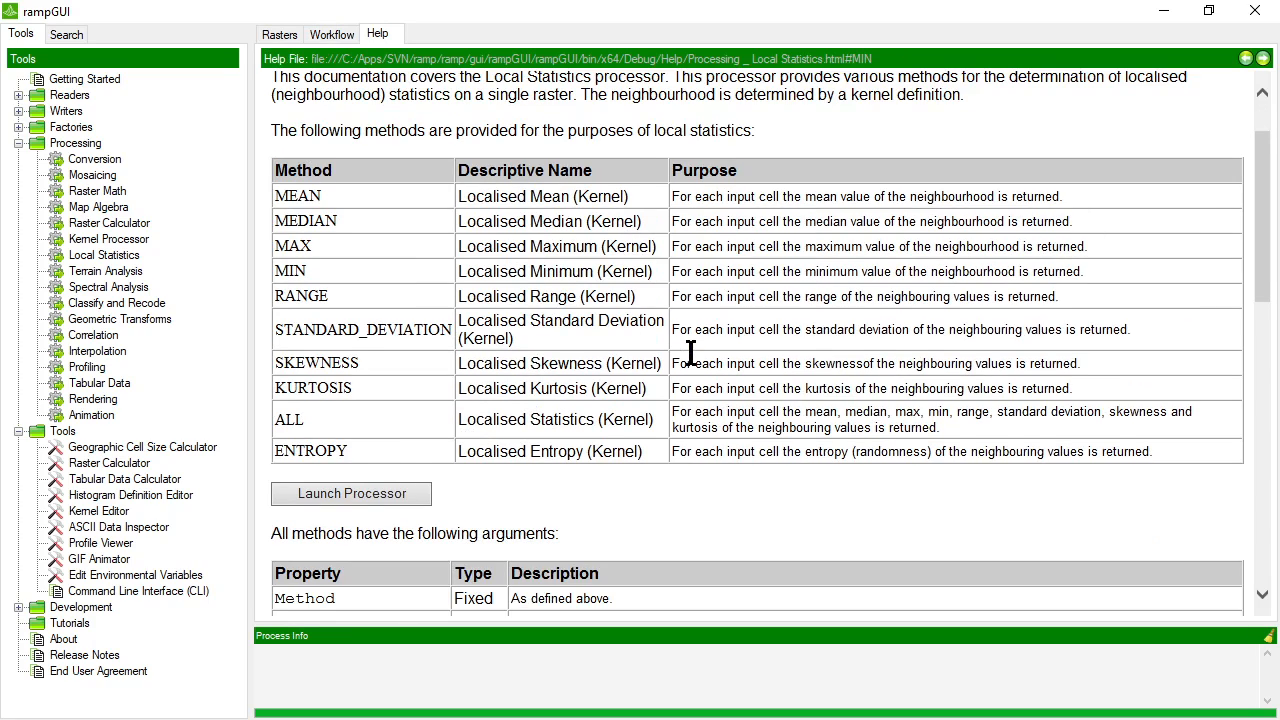
pyautogui.scroll(2, 691, 354)
pyautogui.click(330, 34)
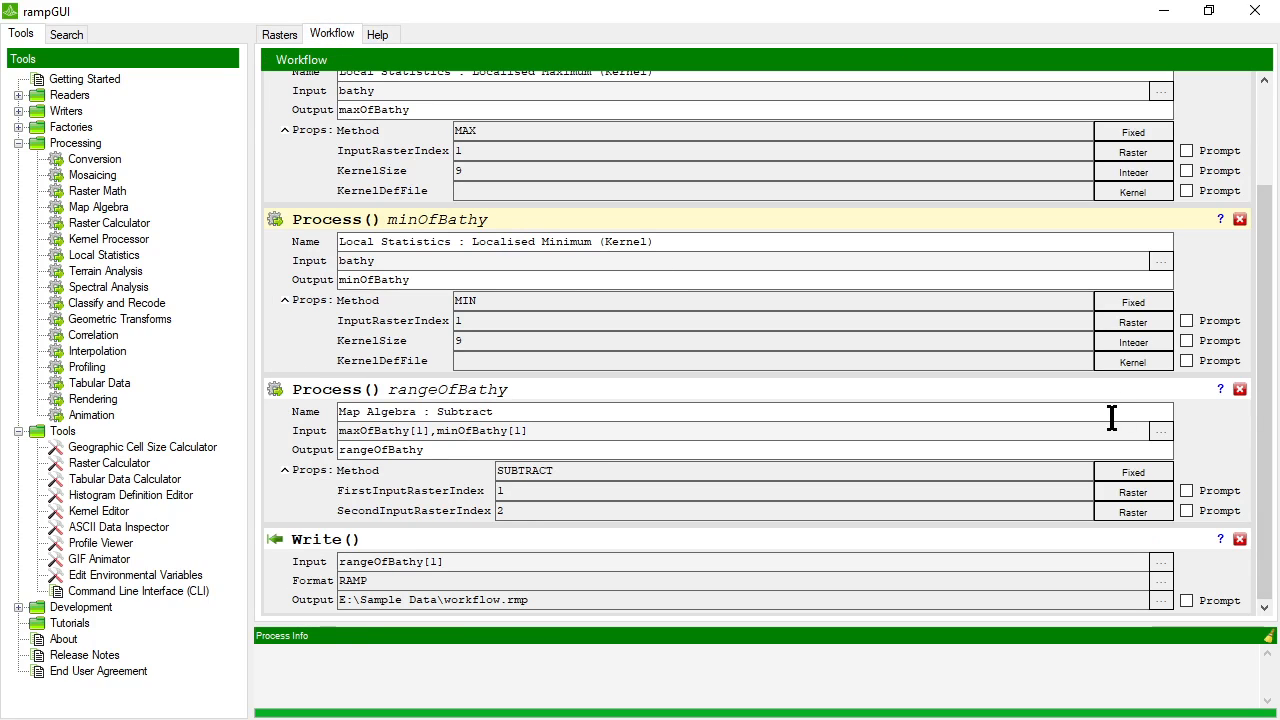
# Step: Move the minOfBathy processor up one place so that it runs before maxOfBathy
pyautogui.click(670, 405)
pyautogui.scroll(3, 600, 400)
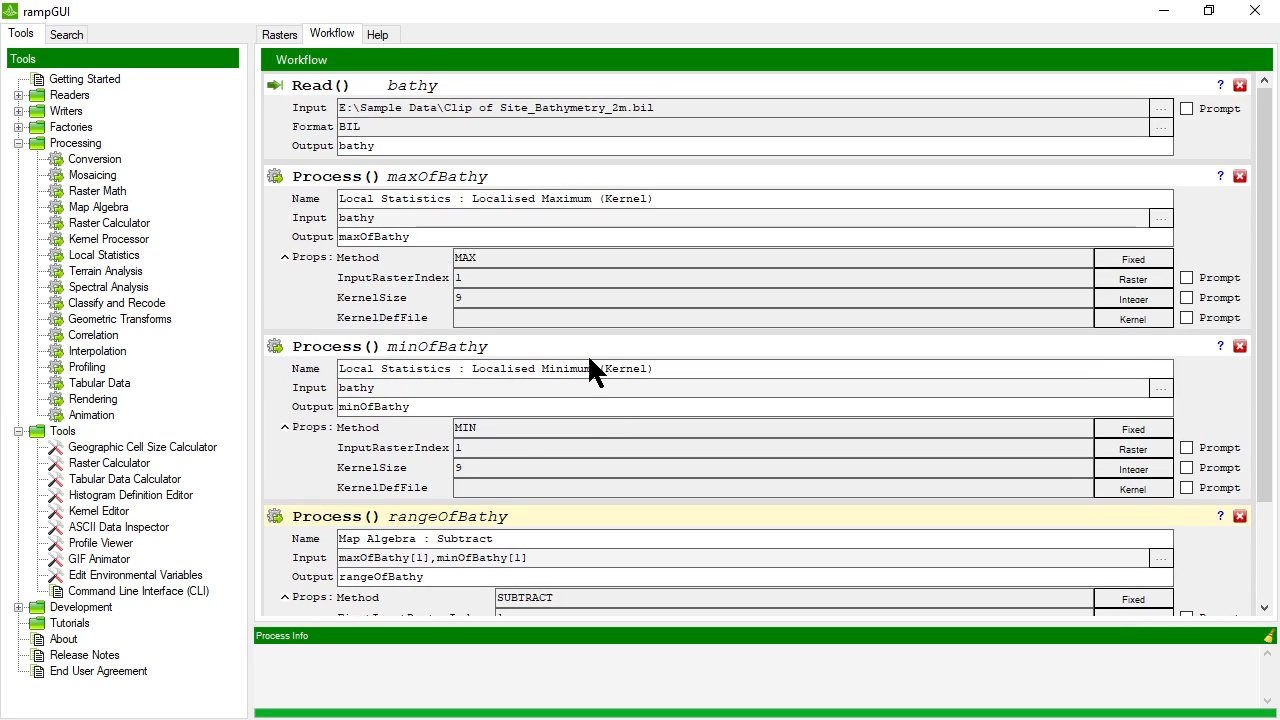
pyautogui.click(553, 345)
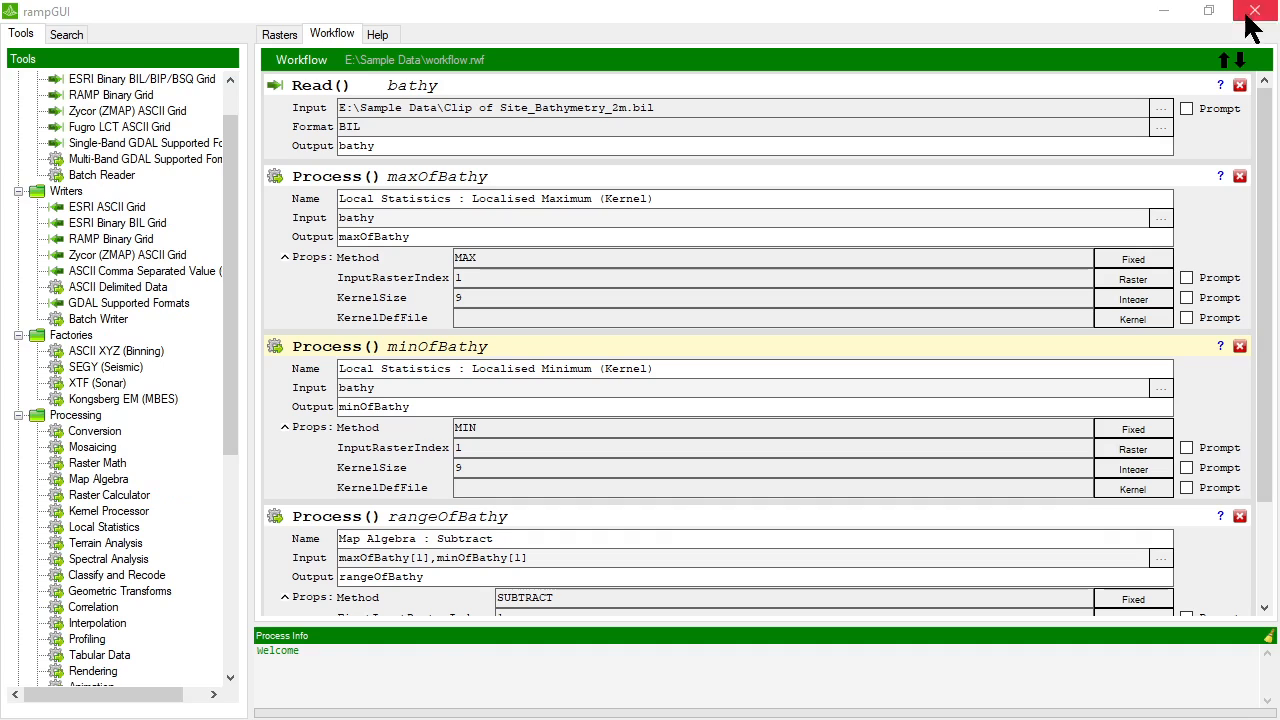
pyautogui.click(1224, 61)
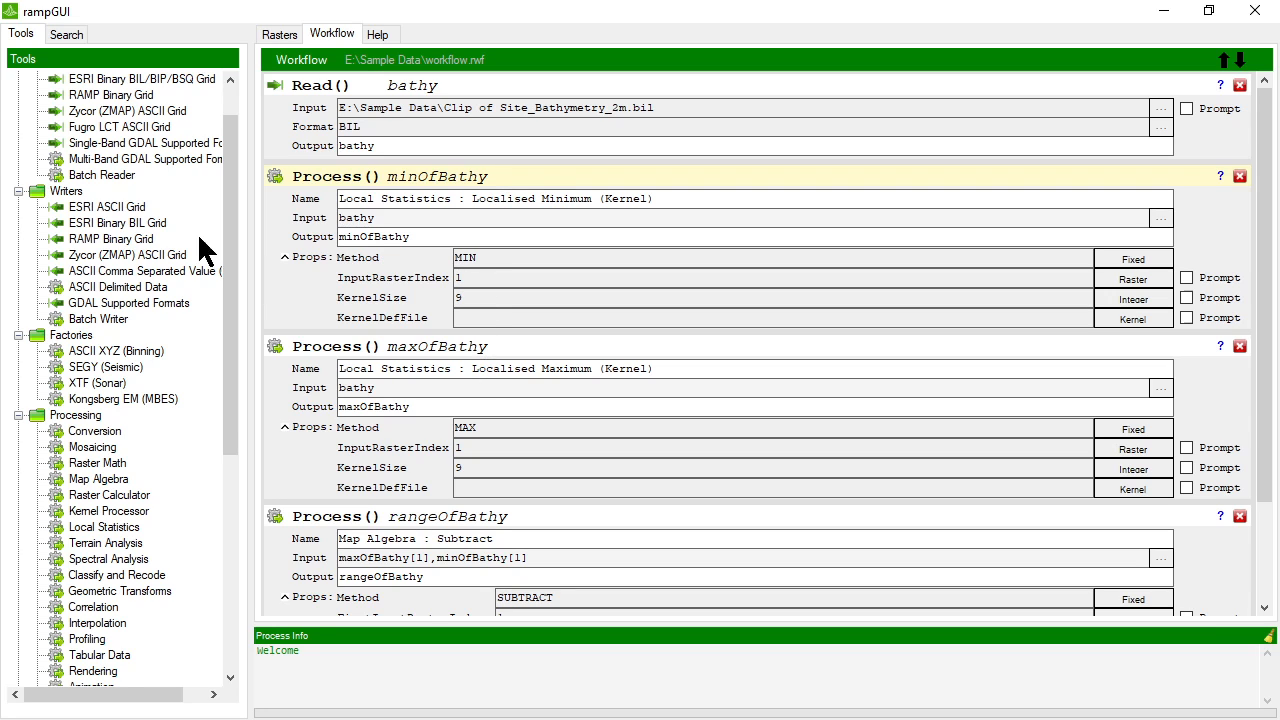
# Step: Collapse the Readers, Writers, Factories and Tools groups in the tool tree, keeping Processing expanded
pyautogui.scroll(1, 120, 220)
pyautogui.click(18, 95)
pyautogui.click(18, 111)
pyautogui.click(18, 127)
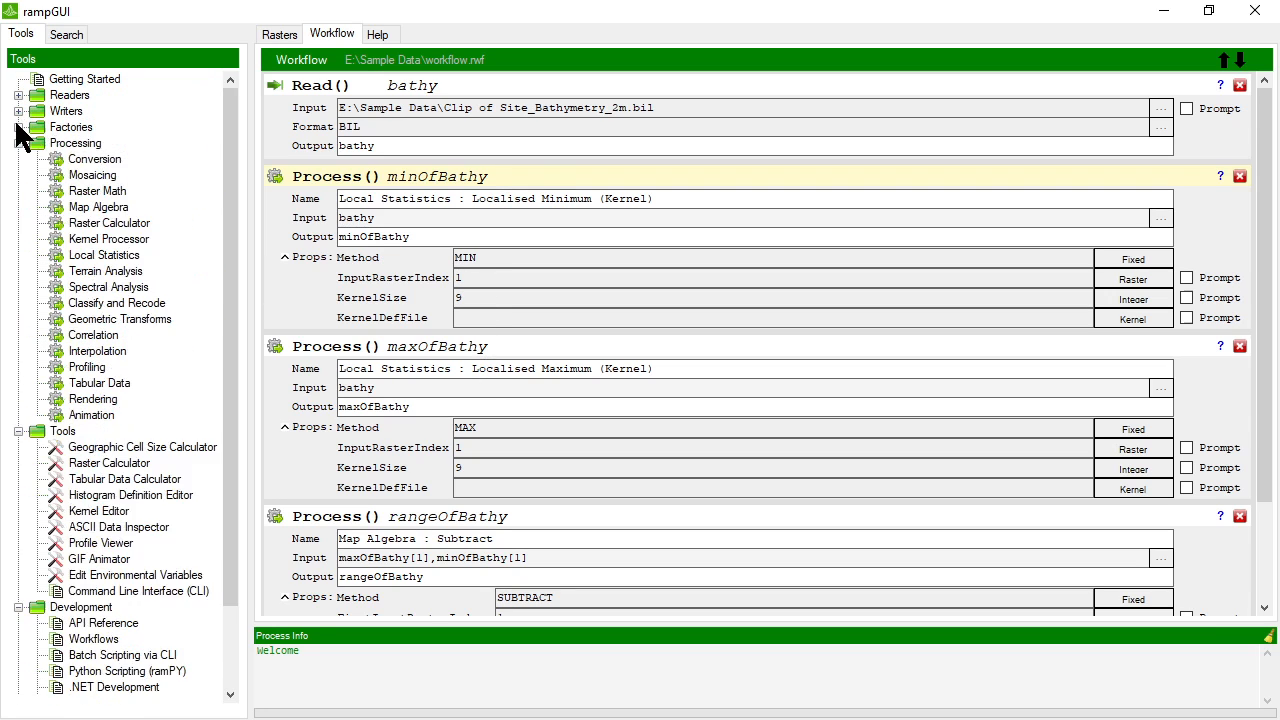
pyautogui.click(18, 143)
pyautogui.click(18, 143)
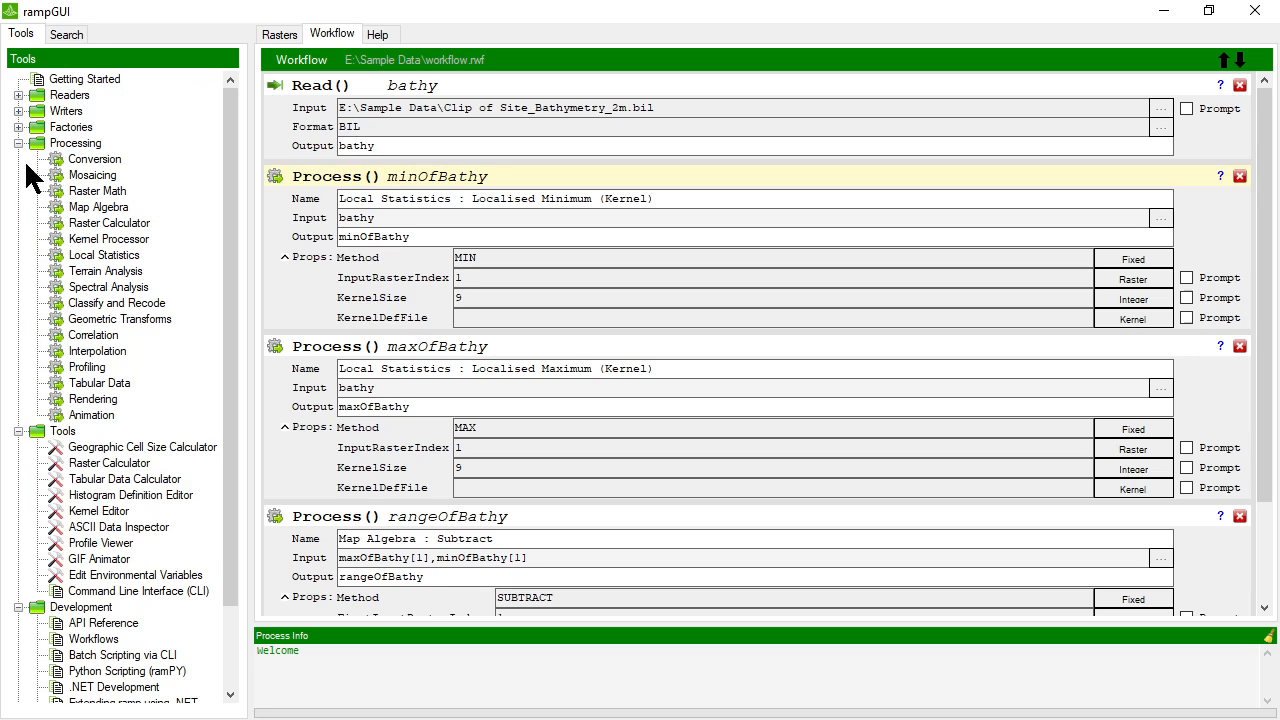
pyautogui.click(18, 431)
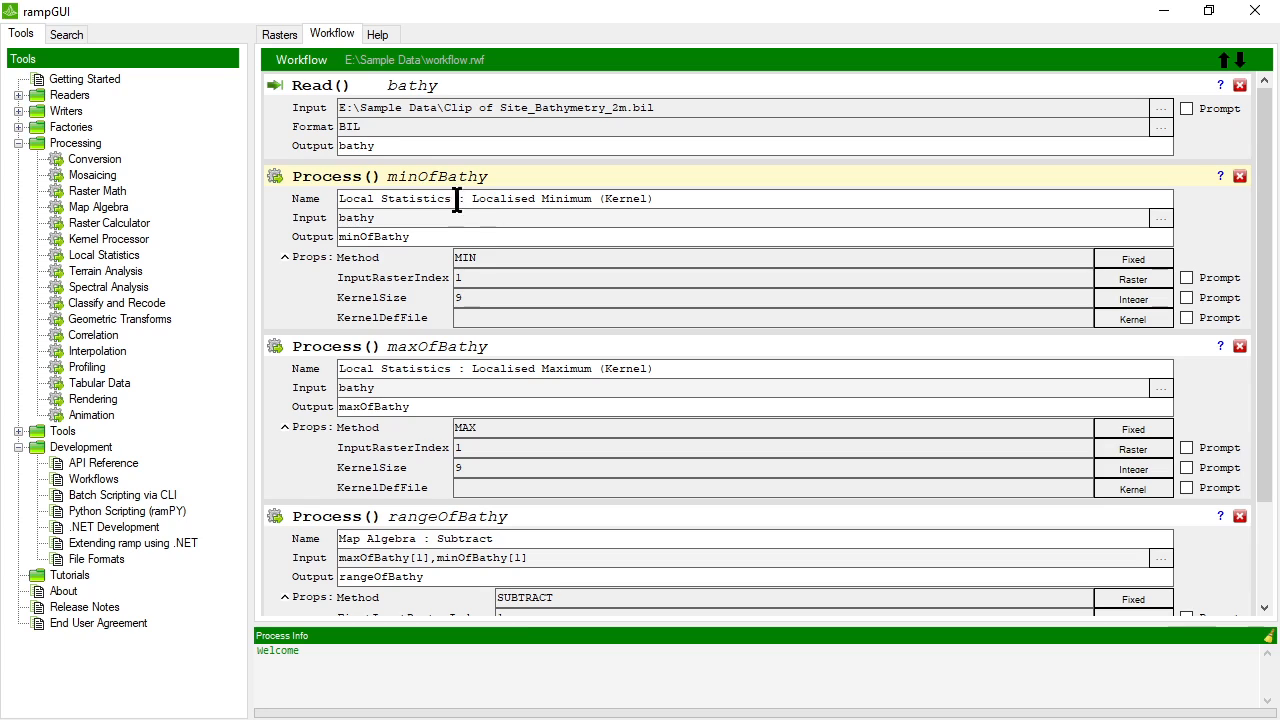
# Step: Move the rangeOfBathy processor up so that it runs directly after the bathy reader
pyautogui.click(412, 142)
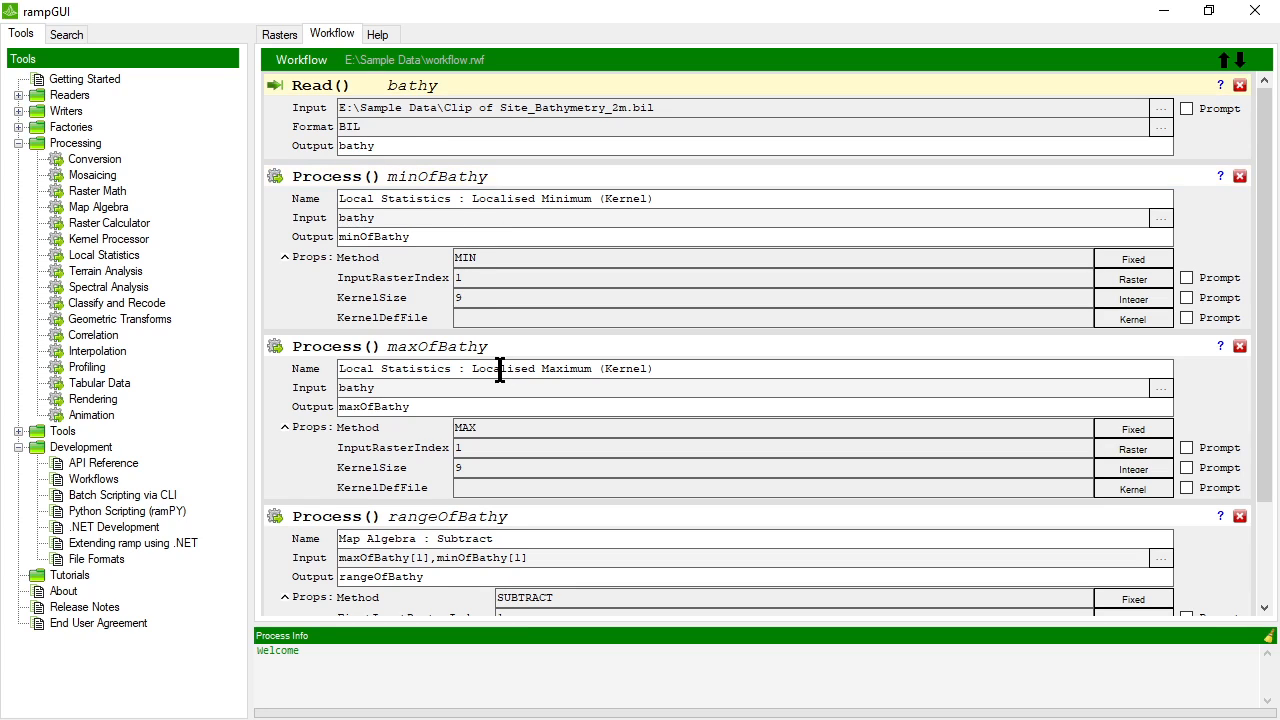
pyautogui.click(436, 528)
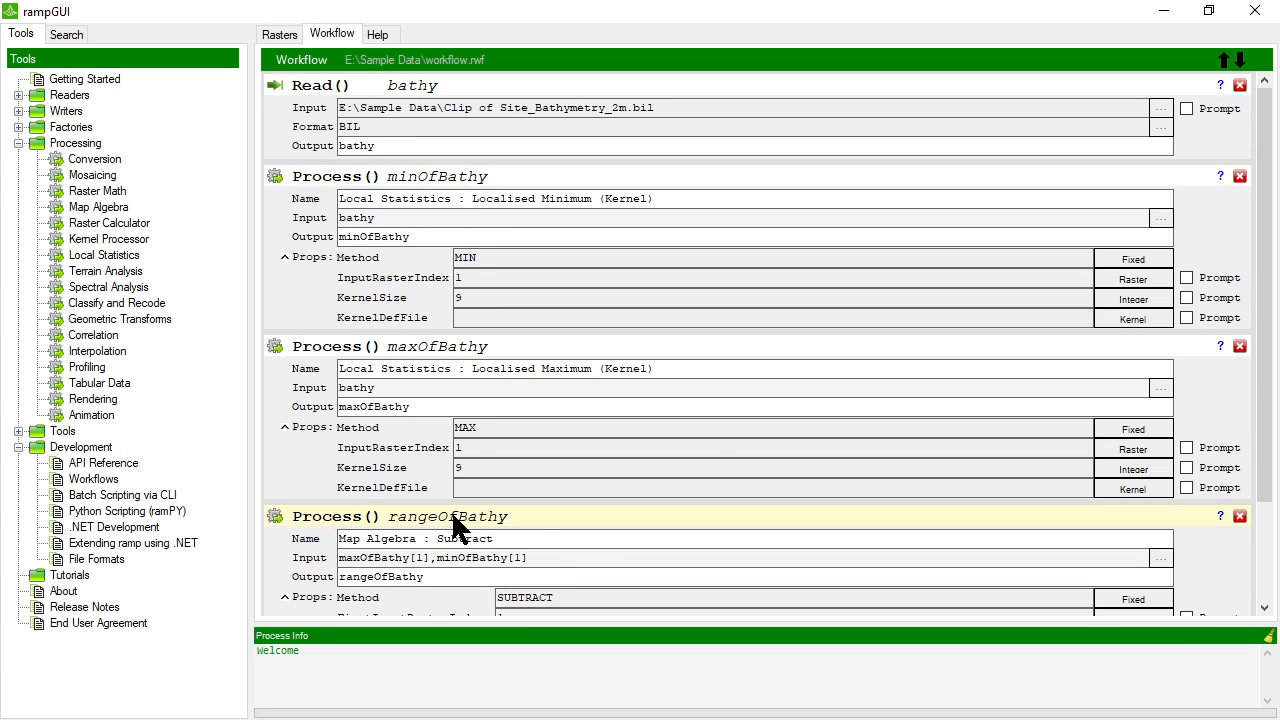
pyautogui.click(1224, 60)
pyautogui.click(1224, 60)
pyautogui.click(1240, 60)
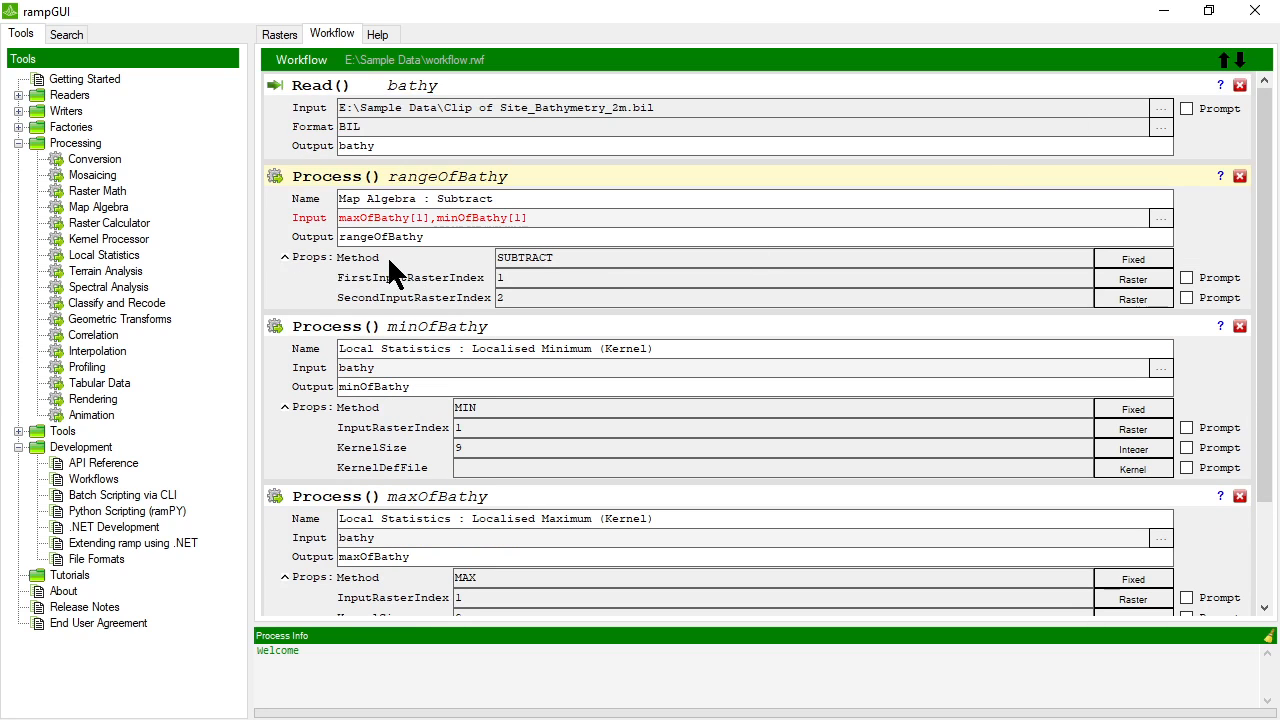
# Step: Inspect rangeOfBathy's input and which raster arrays are available to it, leaving the assignment as it is
pyautogui.moveTo(586, 222); pyautogui.dragTo(319, 222)
pyautogui.click(338, 222)
pyautogui.click(574, 218)
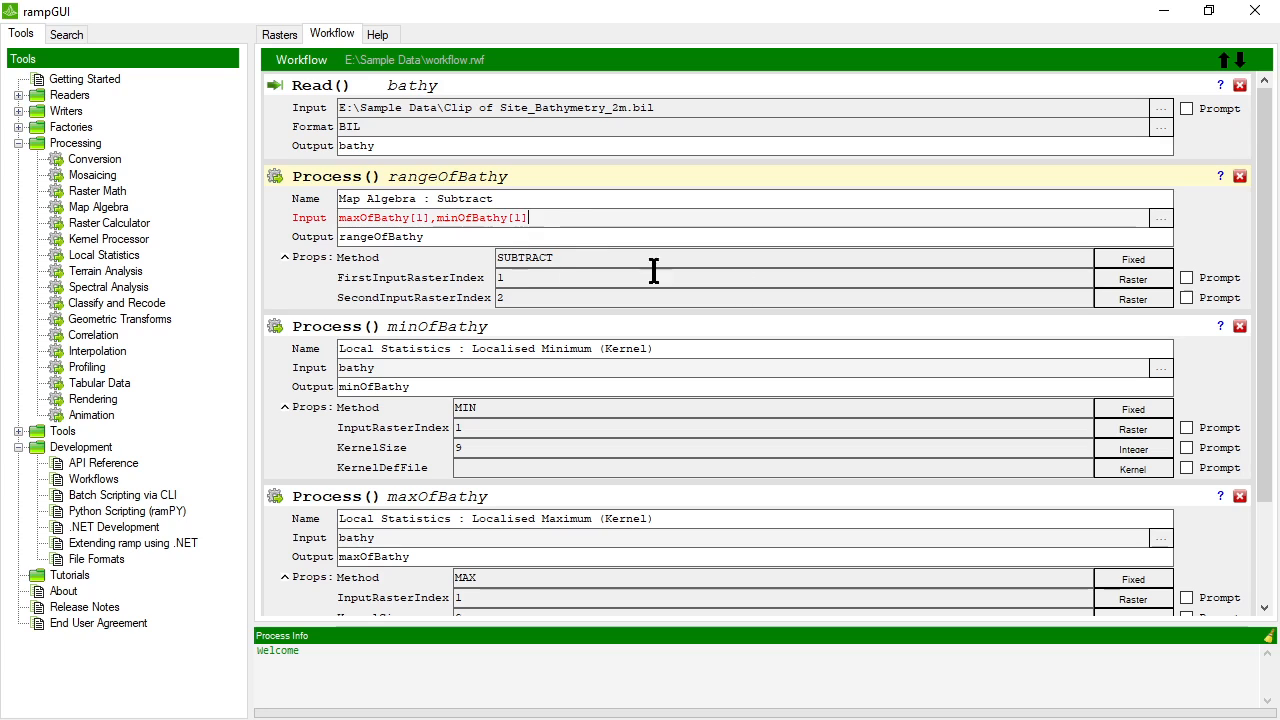
pyautogui.click(1160, 218)
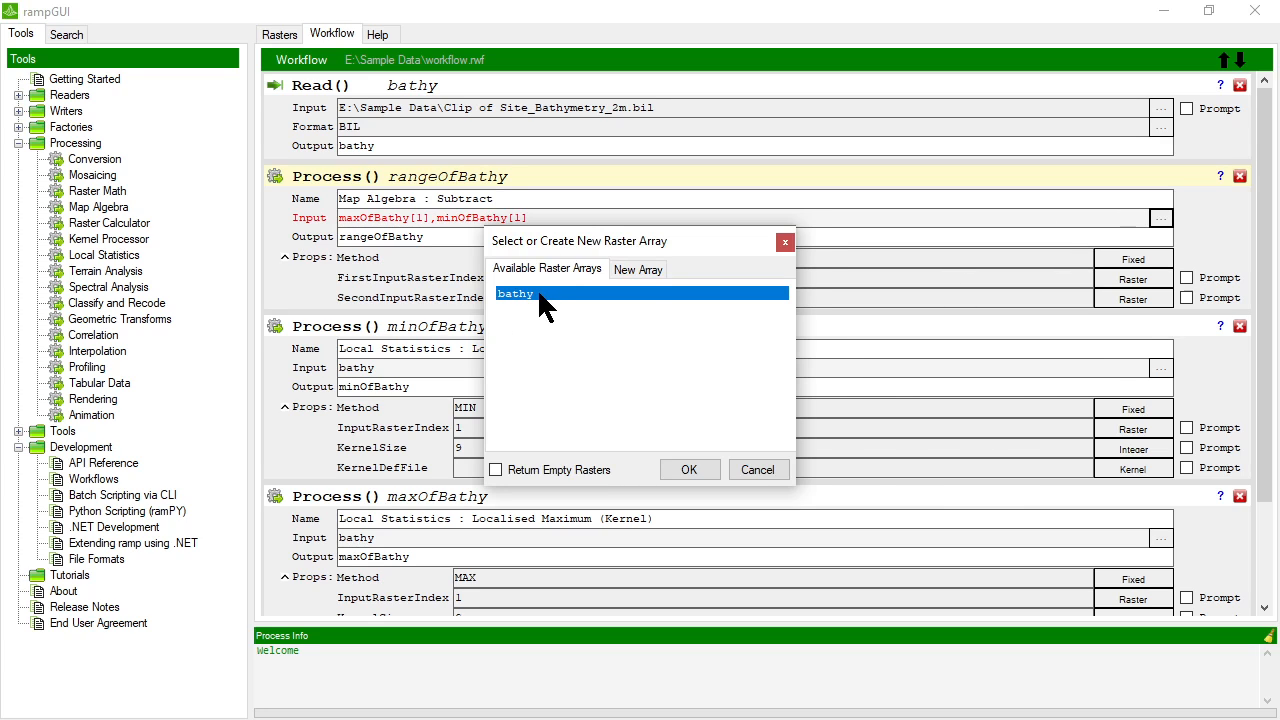
pyautogui.click(755, 469)
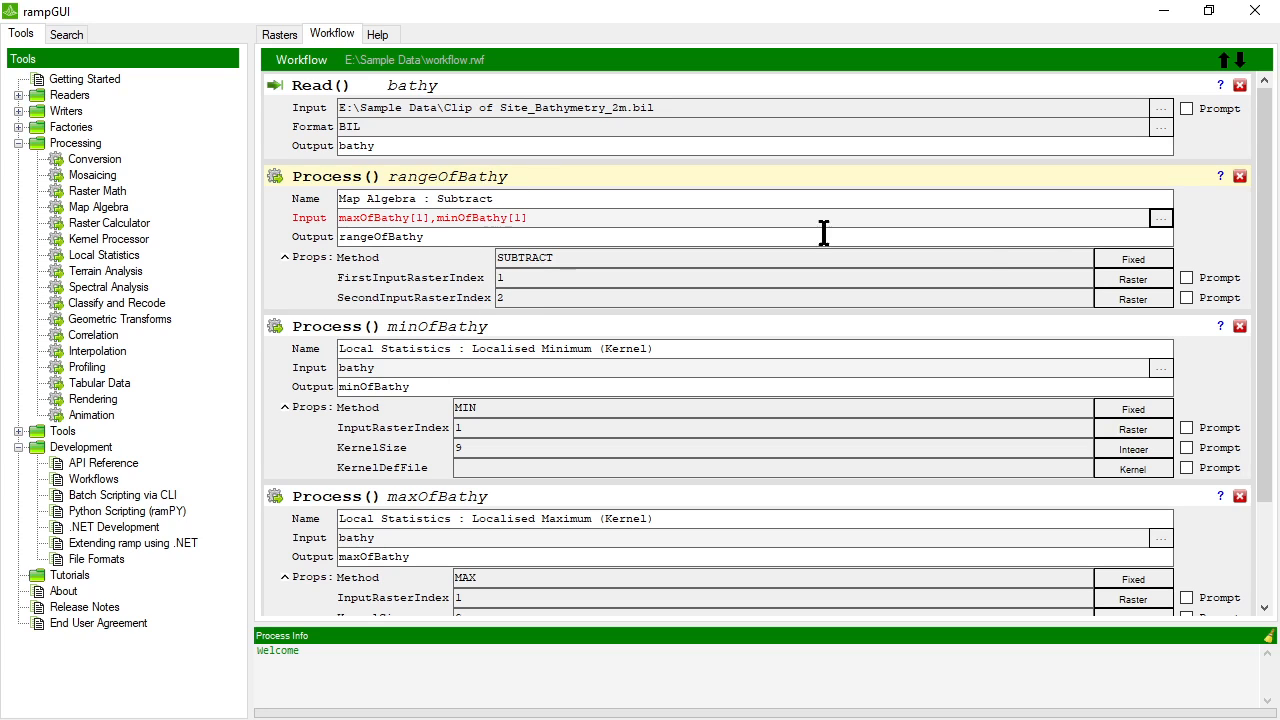
# Step: Restore the processing order by moving rangeOfBathy down below both statistics processors and maxOfBathy above minOfBathy
pyautogui.click(1240, 62)
pyautogui.click(1240, 62)
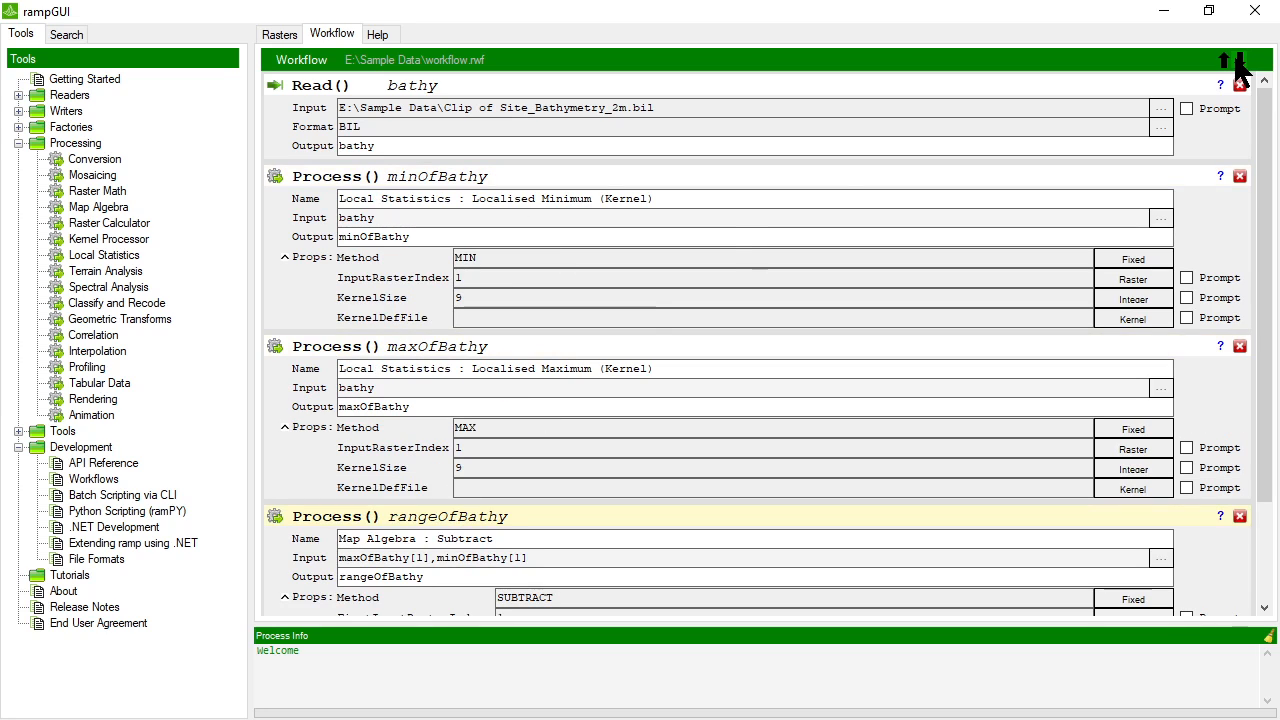
pyautogui.click(534, 342)
pyautogui.click(1224, 62)
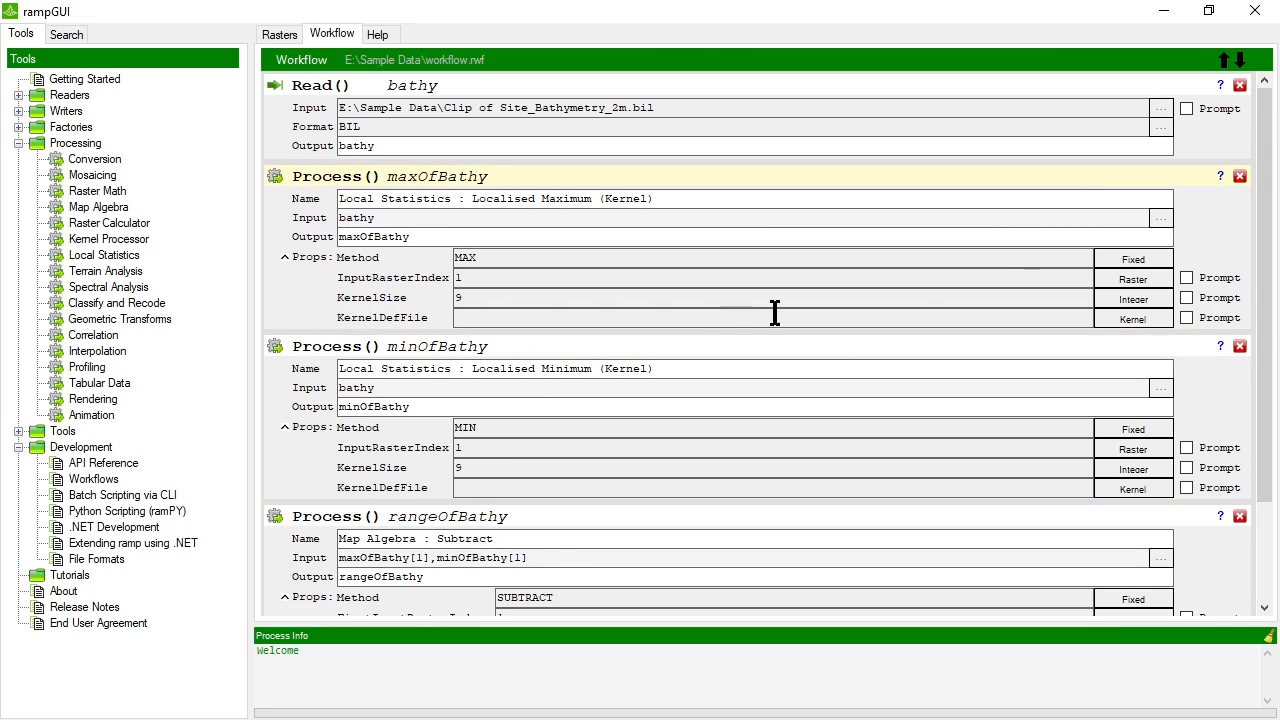
# Step: Check the writer at the end of the workflow and save the workflow to its current file
pyautogui.scroll(-3, 543, 545)
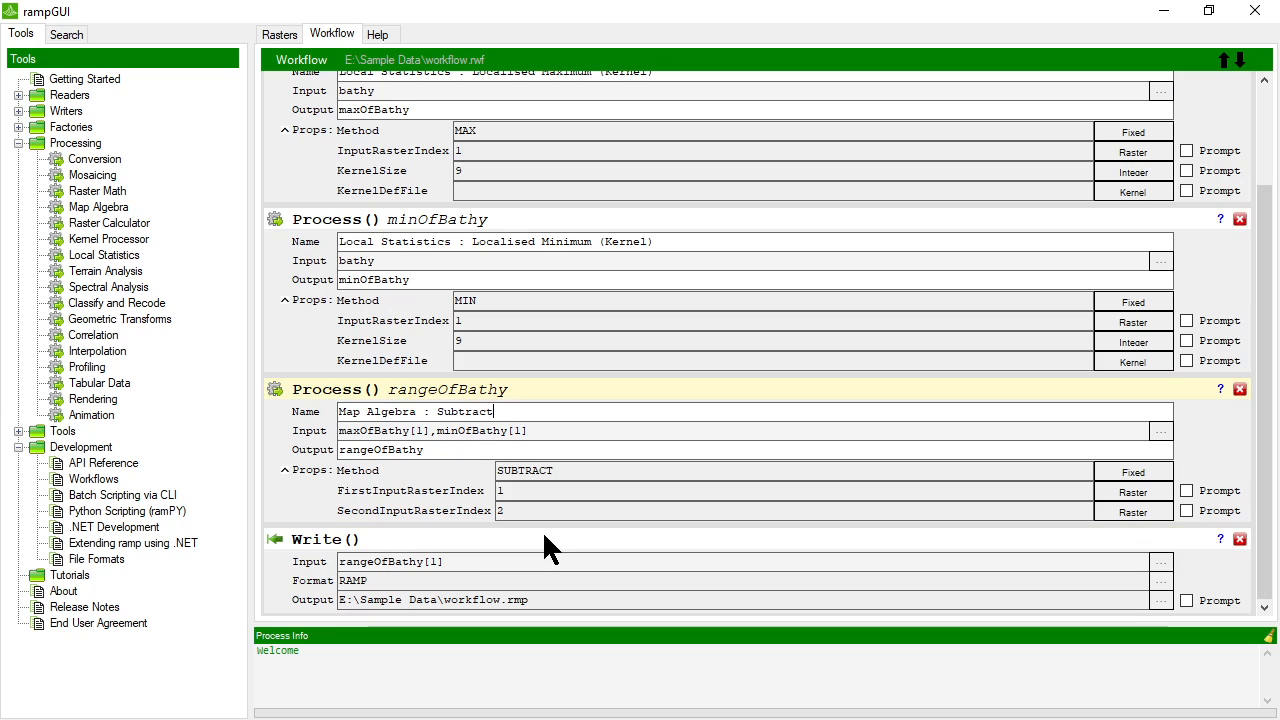
pyautogui.click(467, 578)
pyautogui.scroll(3, 853, 433)
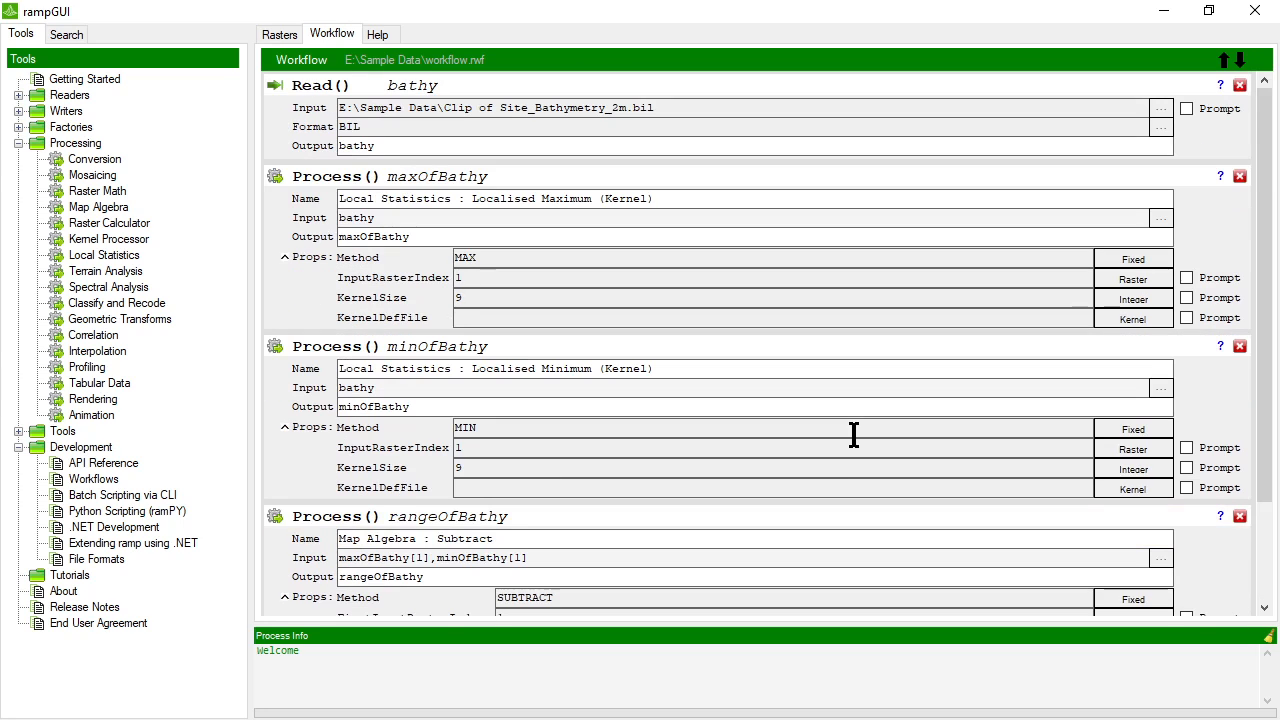
pyautogui.click(300, 61)
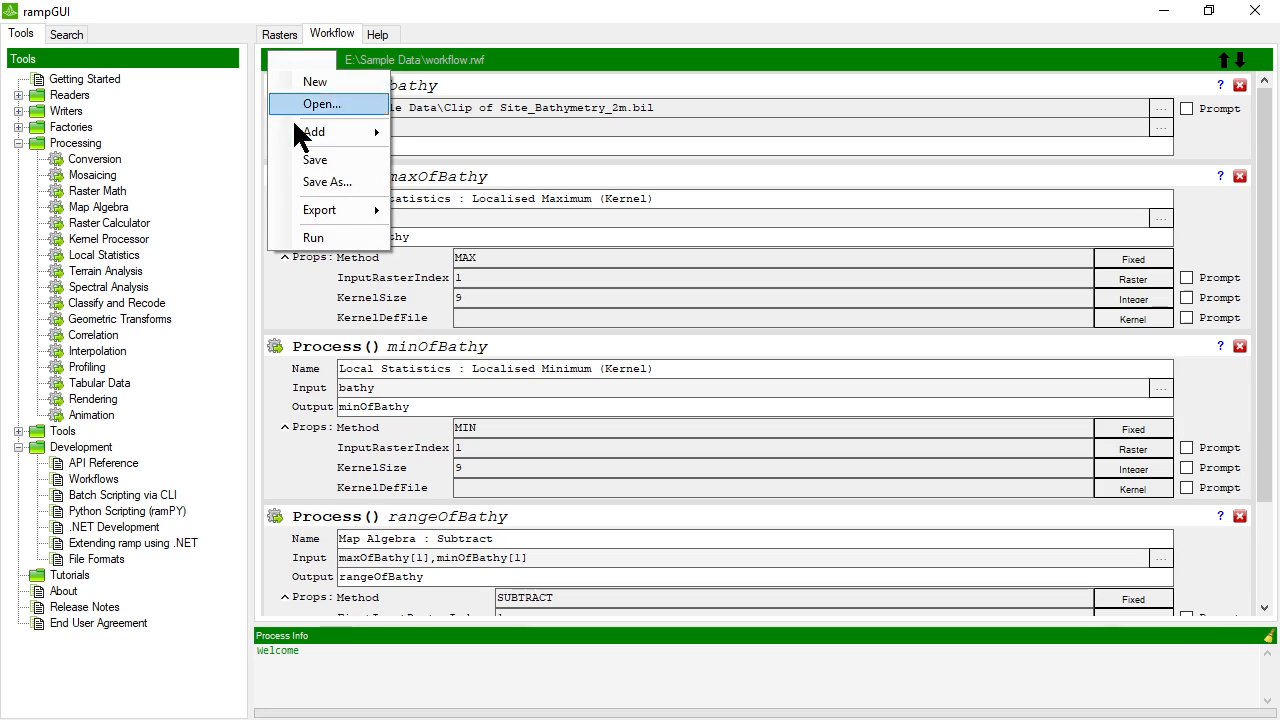
pyautogui.click(330, 162)
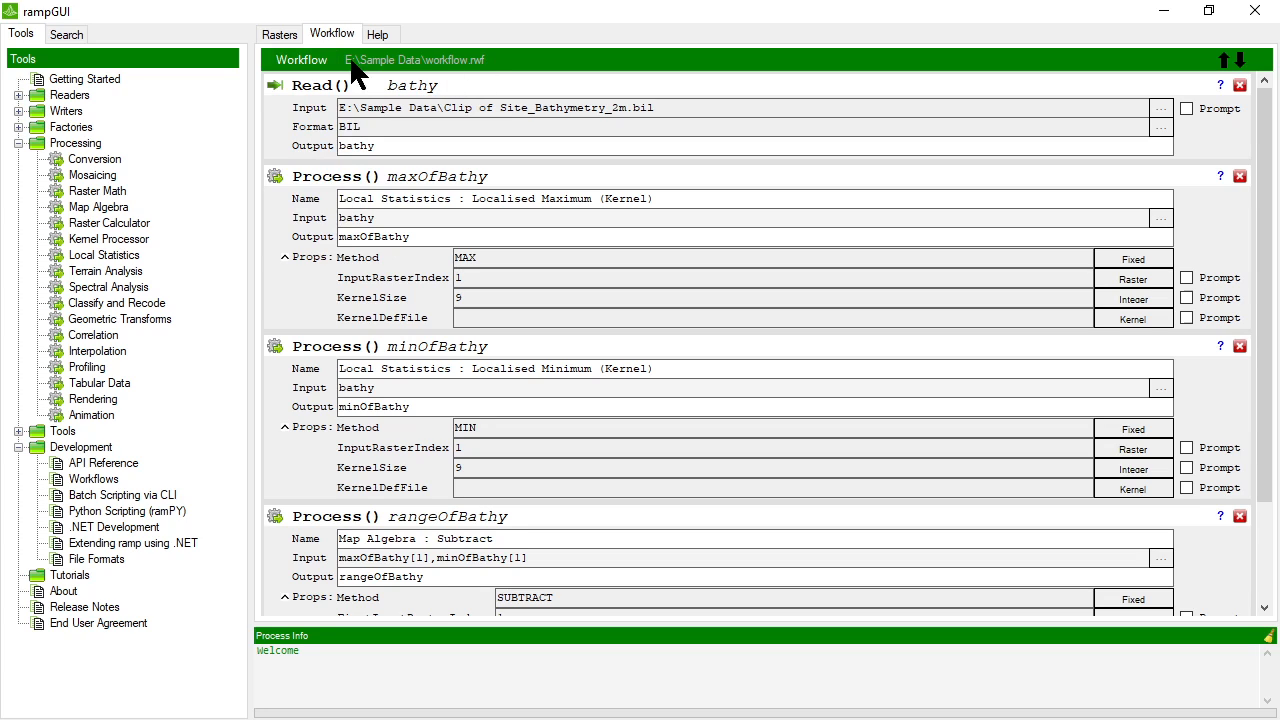
# Step: Save the workflow as workflow.rwf in the Sample Data folder, replacing the existing file
pyautogui.click(292, 58)
pyautogui.click(338, 187)
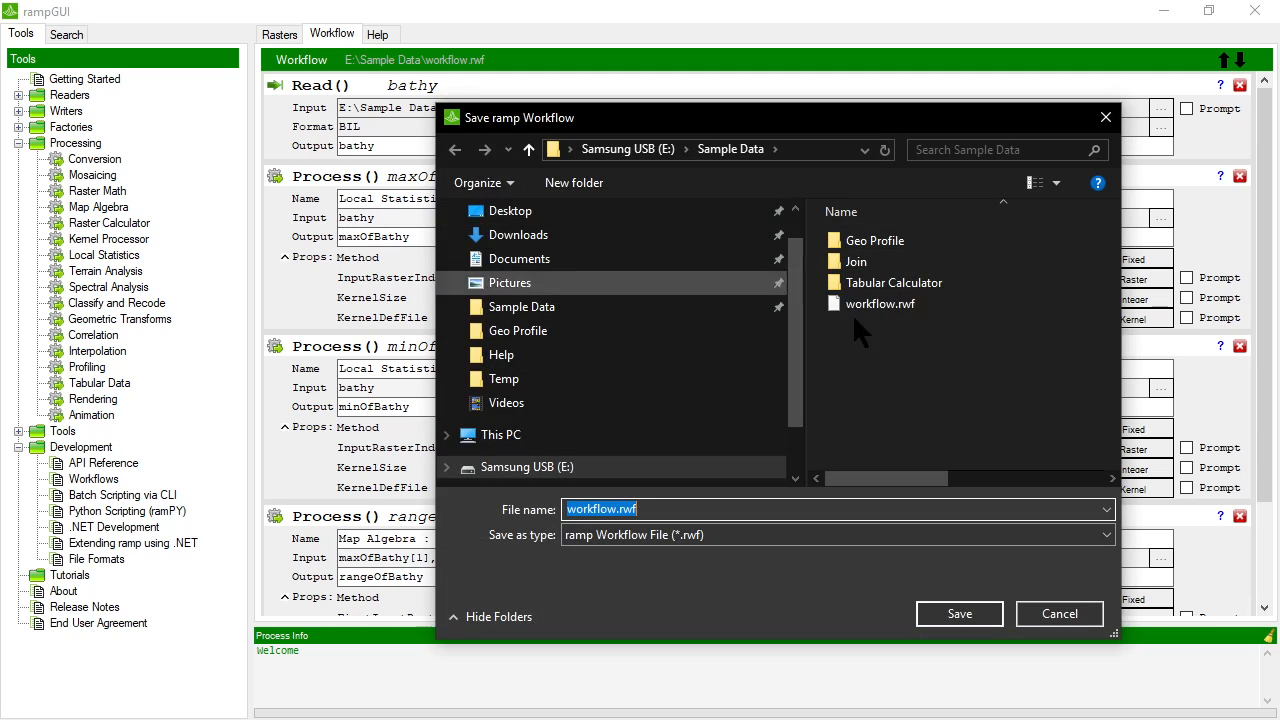
pyautogui.click(885, 306)
pyautogui.doubleClick(885, 306)
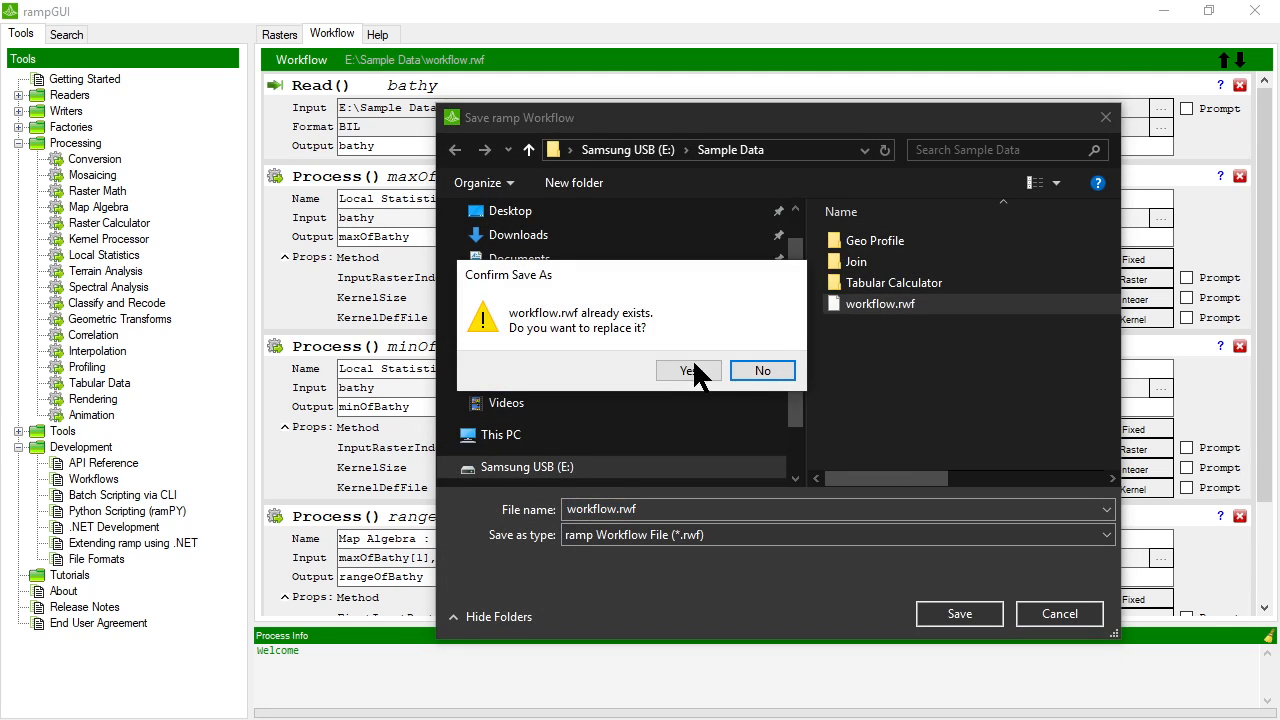
pyautogui.click(705, 369)
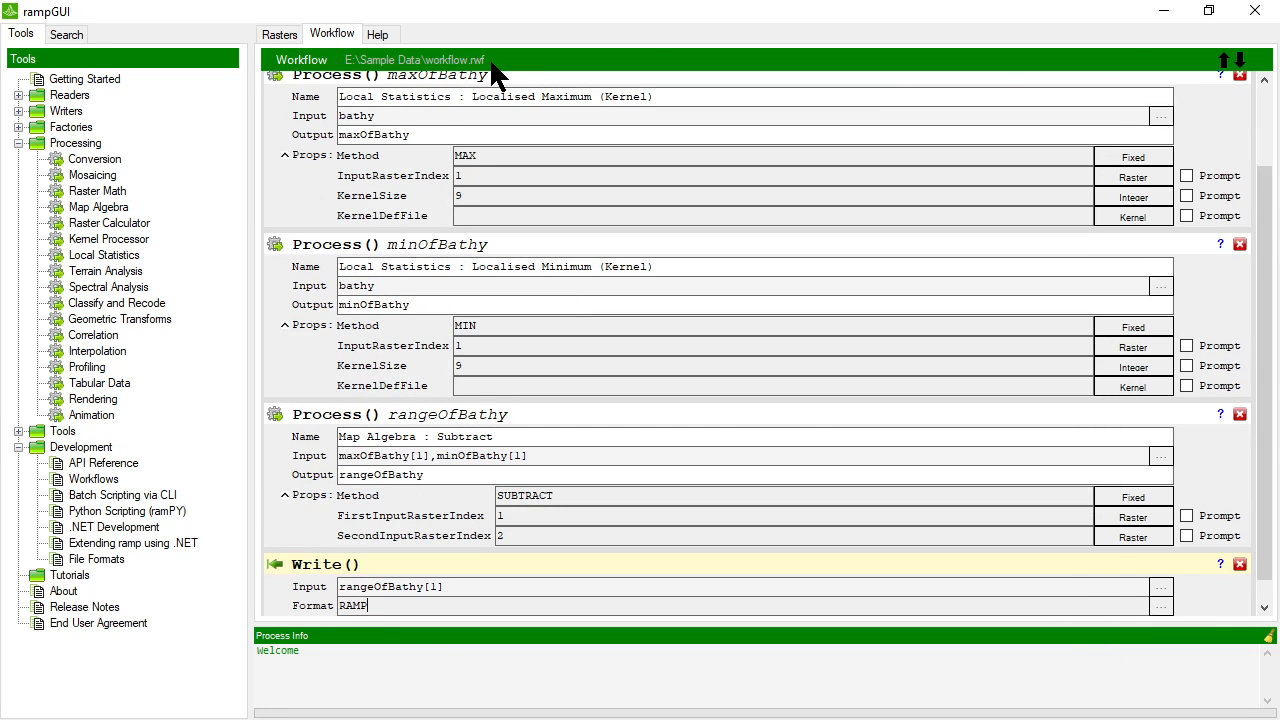
pyautogui.scroll(2, 500, 186)
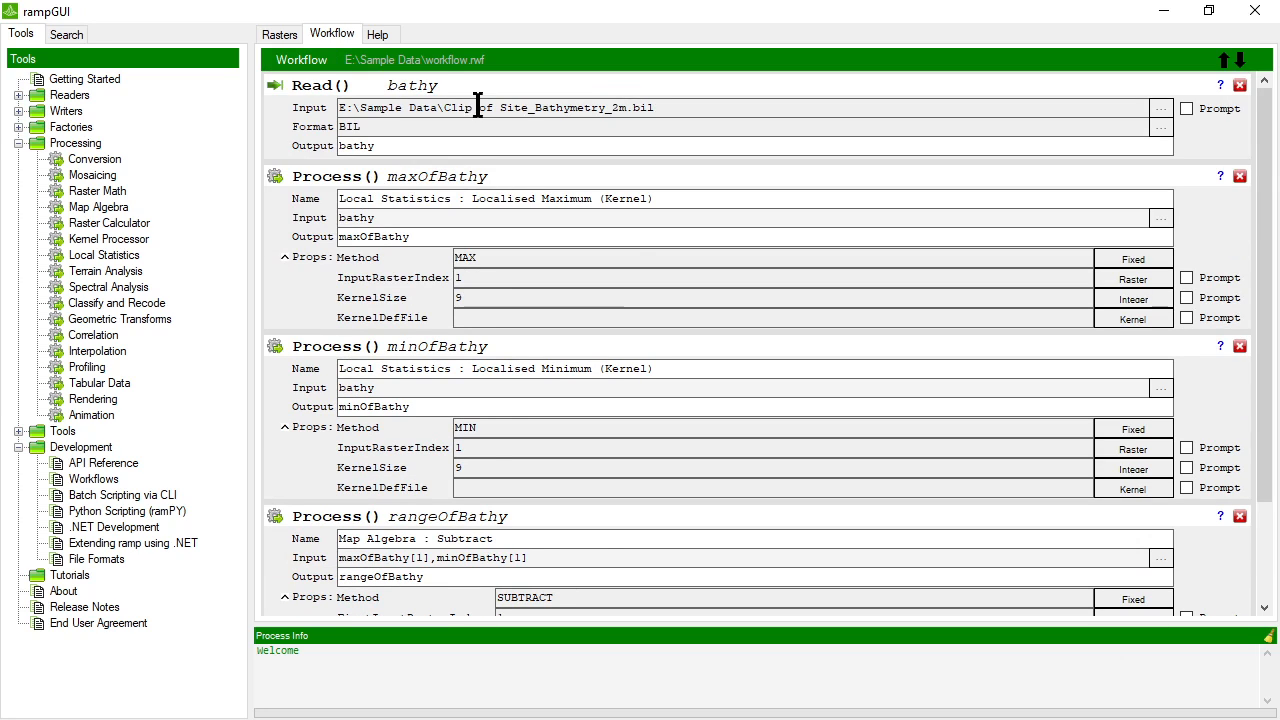
# Step: Run the finished workflow and check the output file path in the Write() block
pyautogui.scroll(-2, 411, 187)
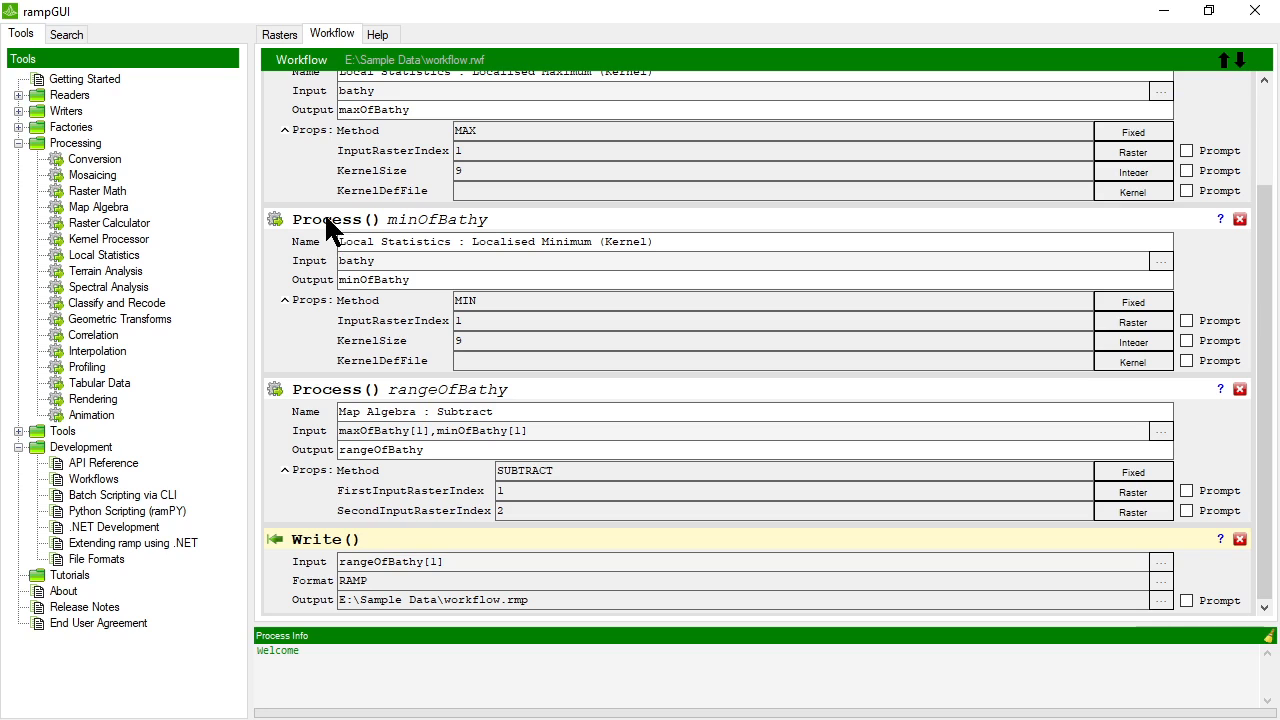
pyautogui.scroll(2, 321, 190)
pyautogui.click(300, 60)
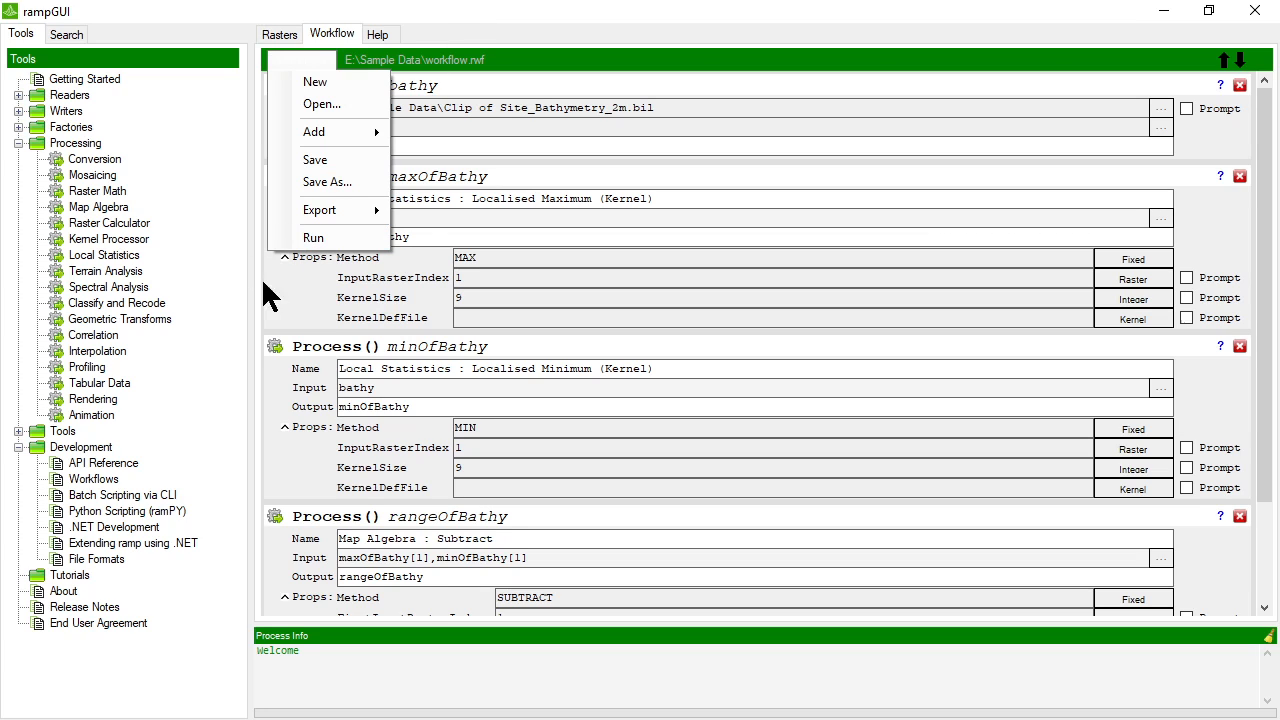
pyautogui.click(314, 237)
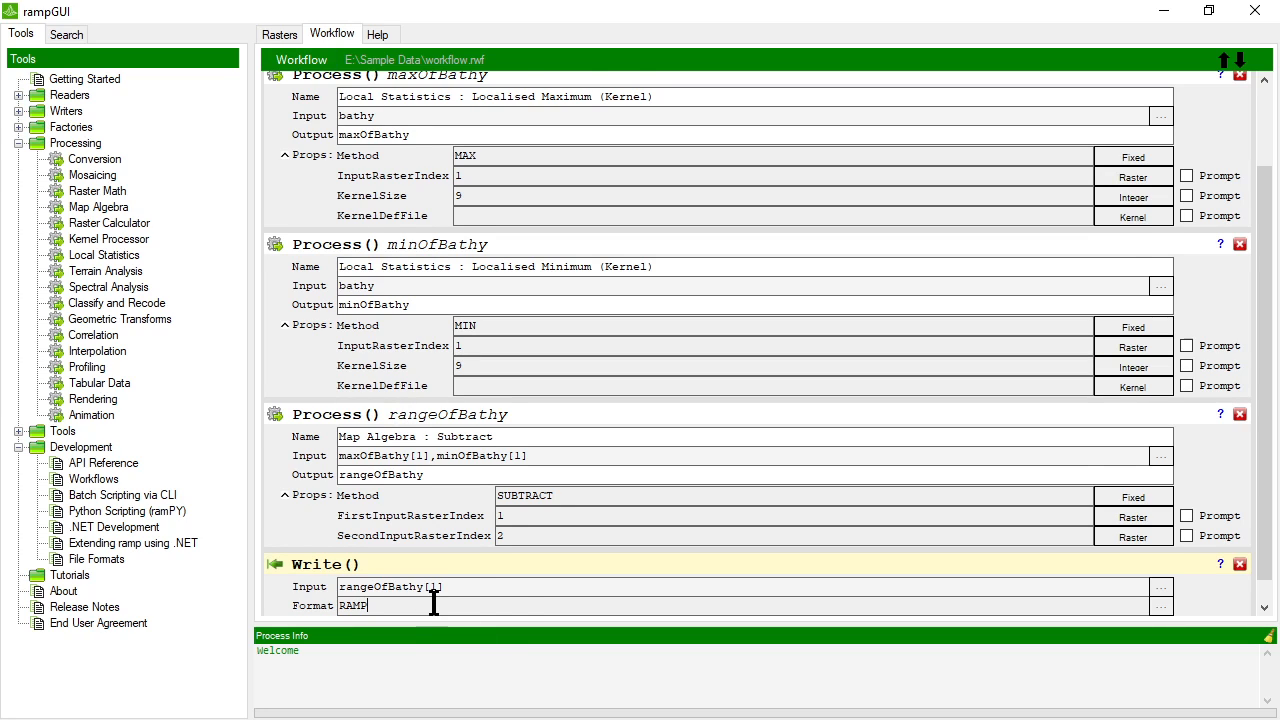
pyautogui.scroll(-1, 433, 600)
pyautogui.click(572, 599)
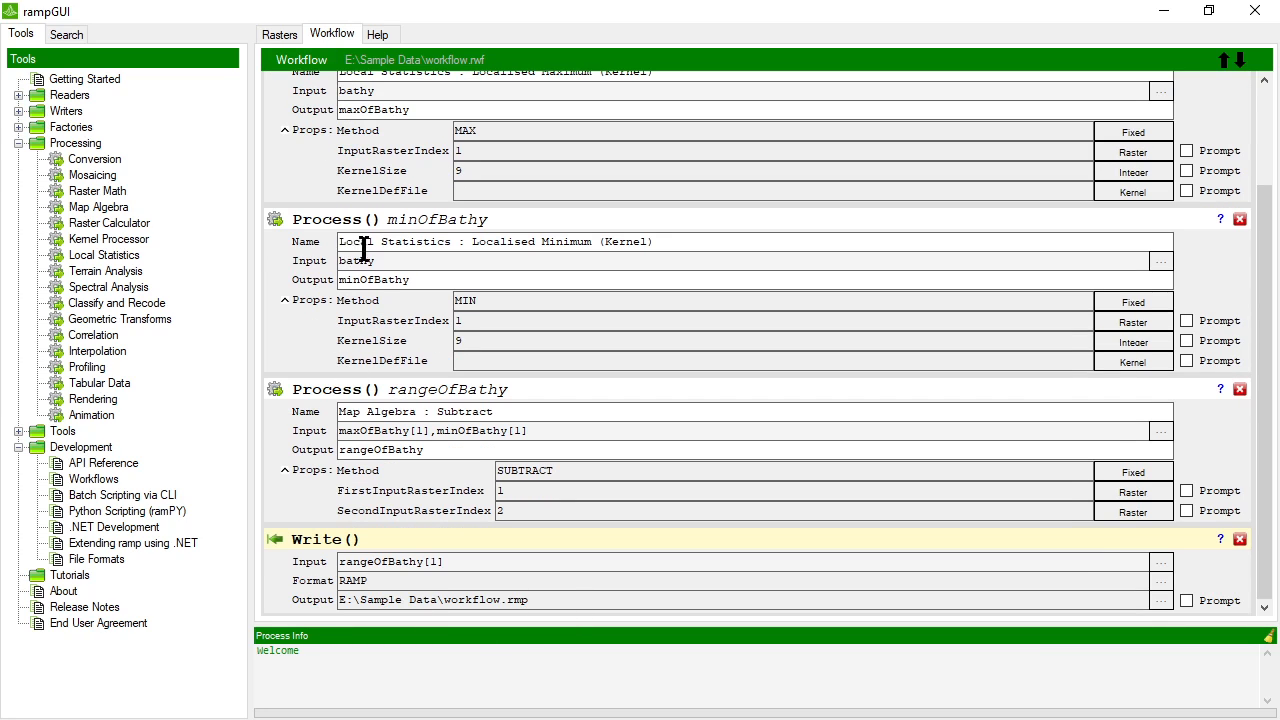
# Step: Add workflow.rmp from the Sample Data folder as a raster layer, using the RAMP Binary Grid file type, and display it
pyautogui.click(284, 36)
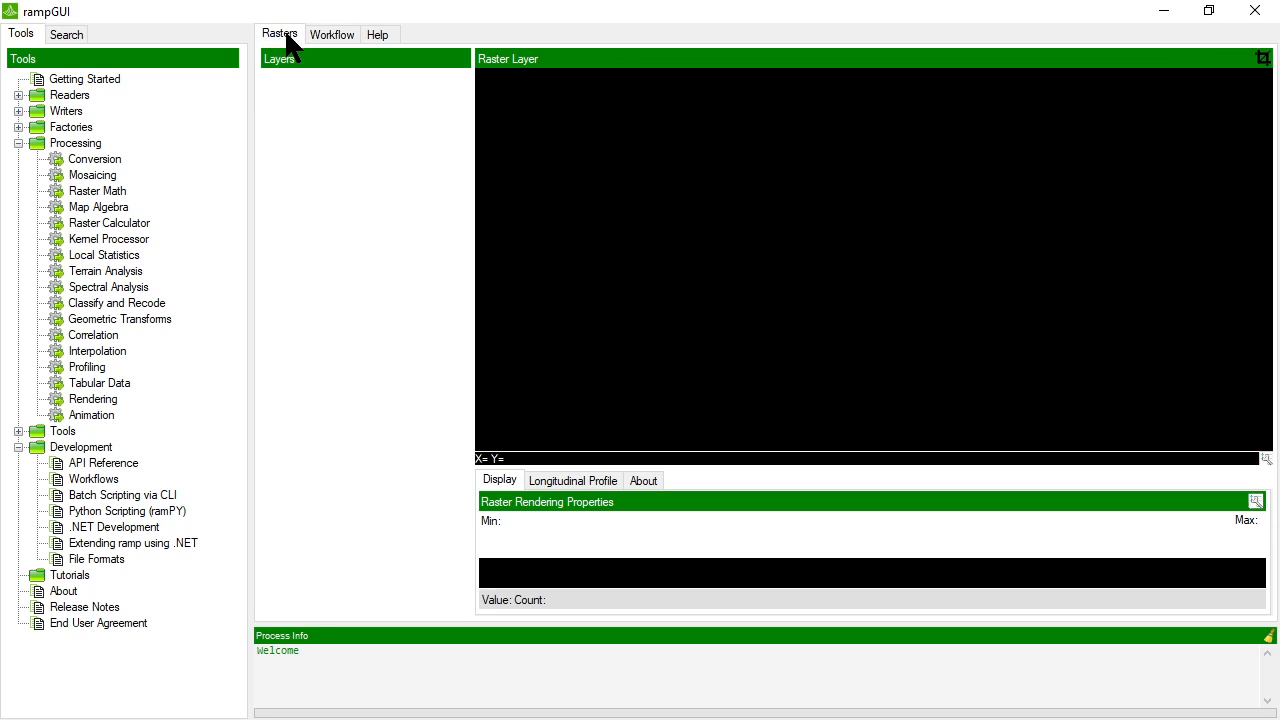
pyautogui.rightClick(338, 157)
pyautogui.click(371, 167)
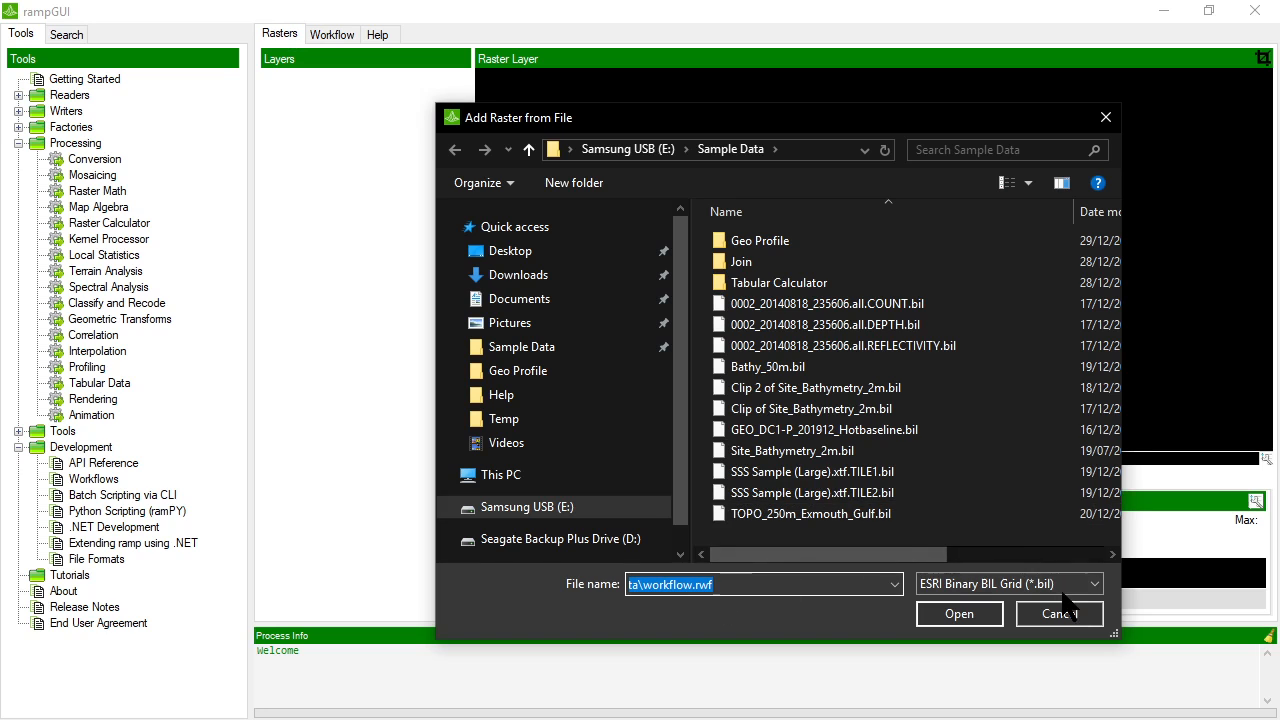
pyautogui.click(1008, 583)
pyautogui.click(985, 482)
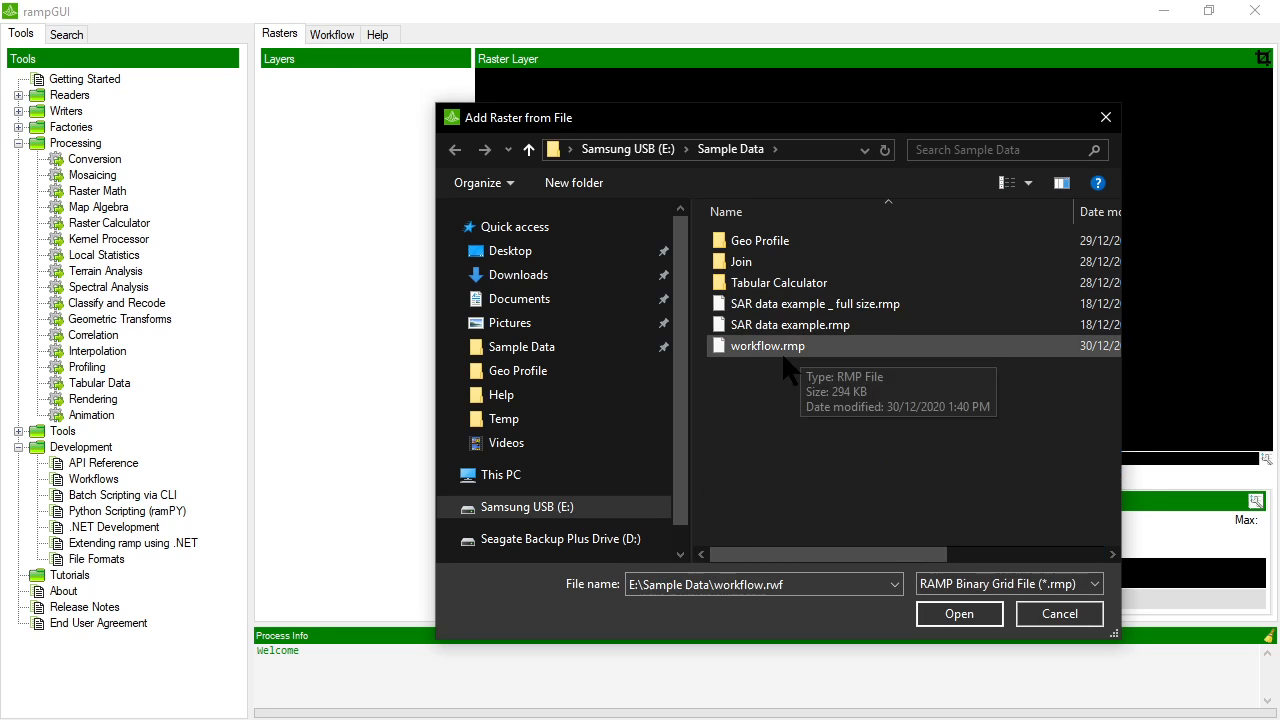
pyautogui.doubleClick(767, 346)
pyautogui.rightClick(340, 140)
pyautogui.click(388, 160)
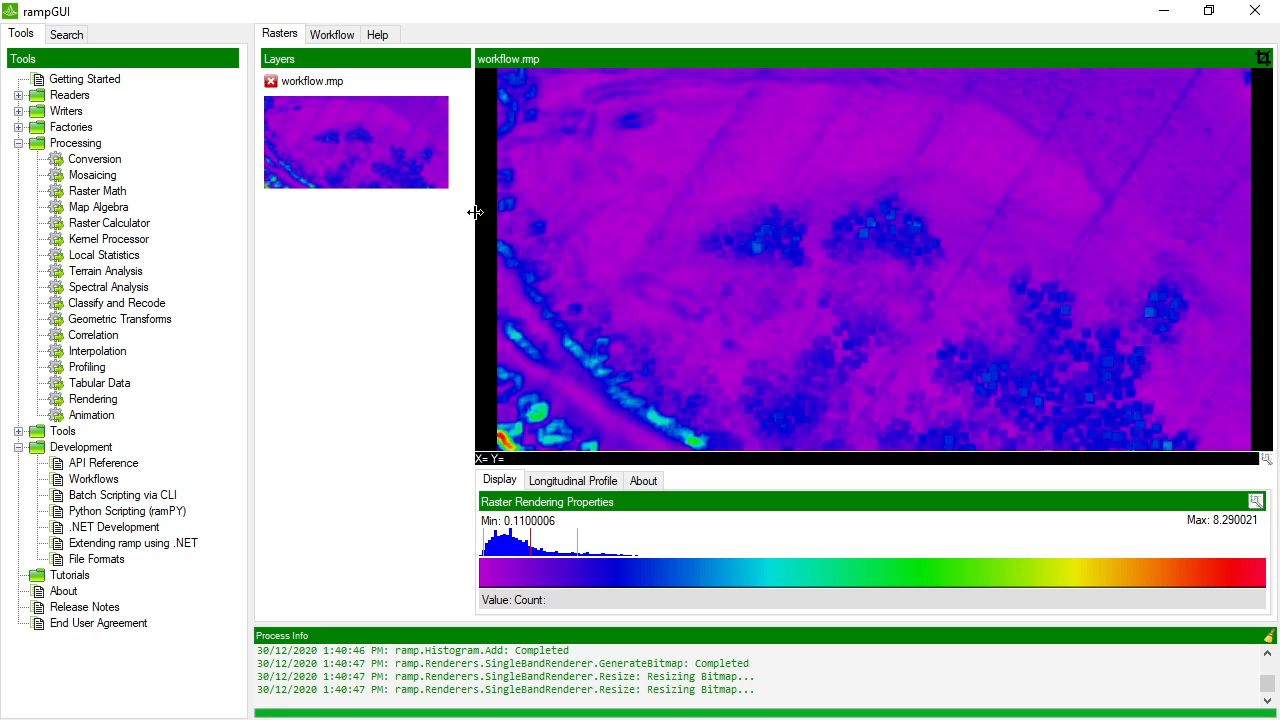
pyautogui.moveTo(475, 212); pyautogui.dragTo(454, 214)
pyautogui.click(332, 35)
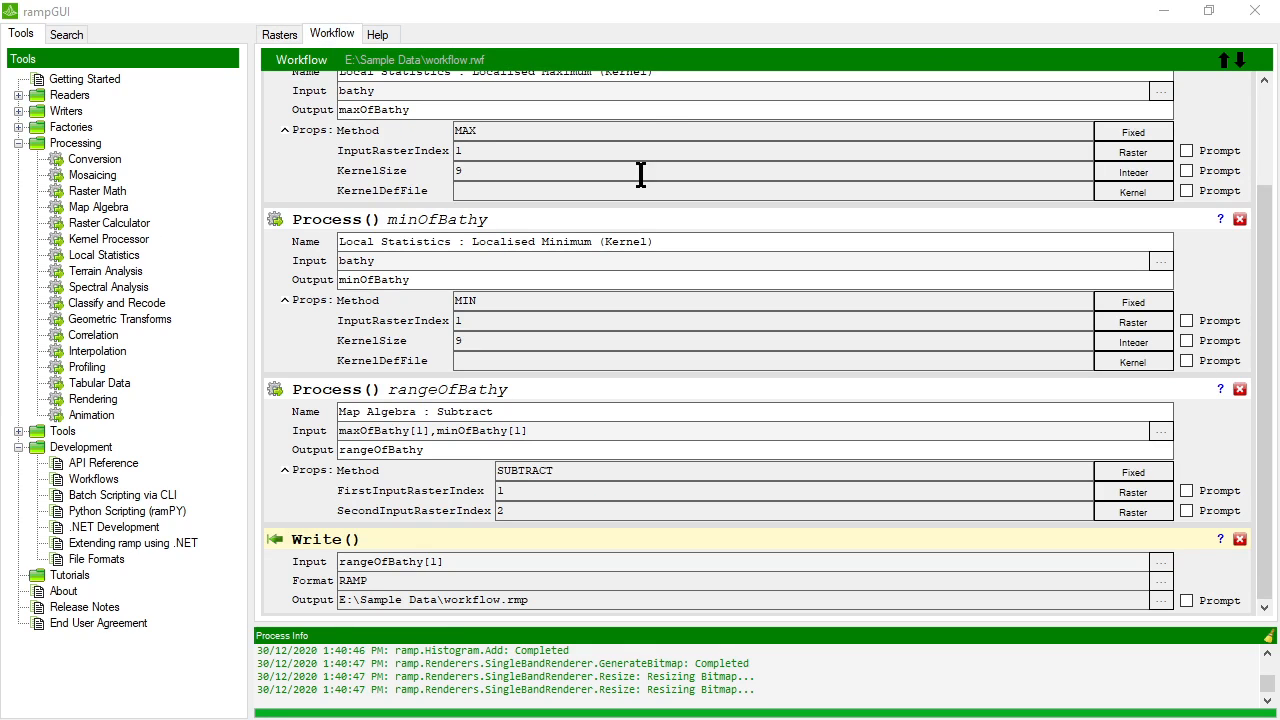
pyautogui.click(303, 62)
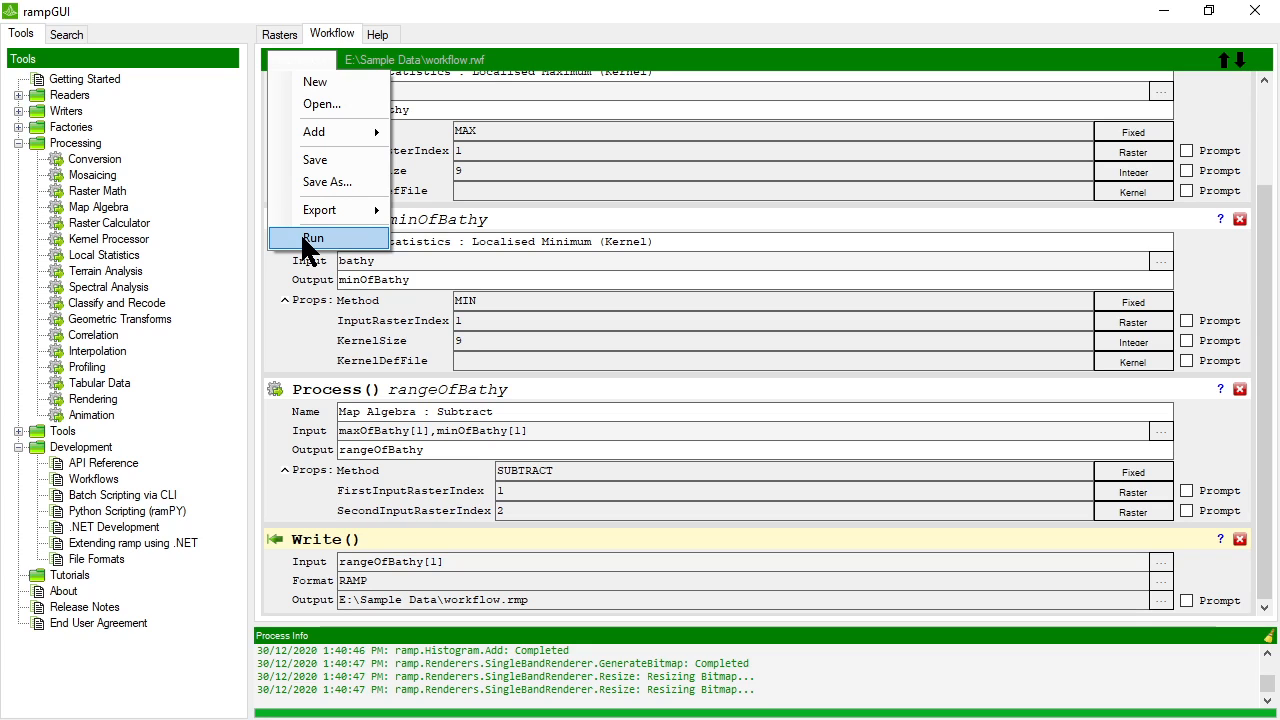
pyautogui.click(500, 74)
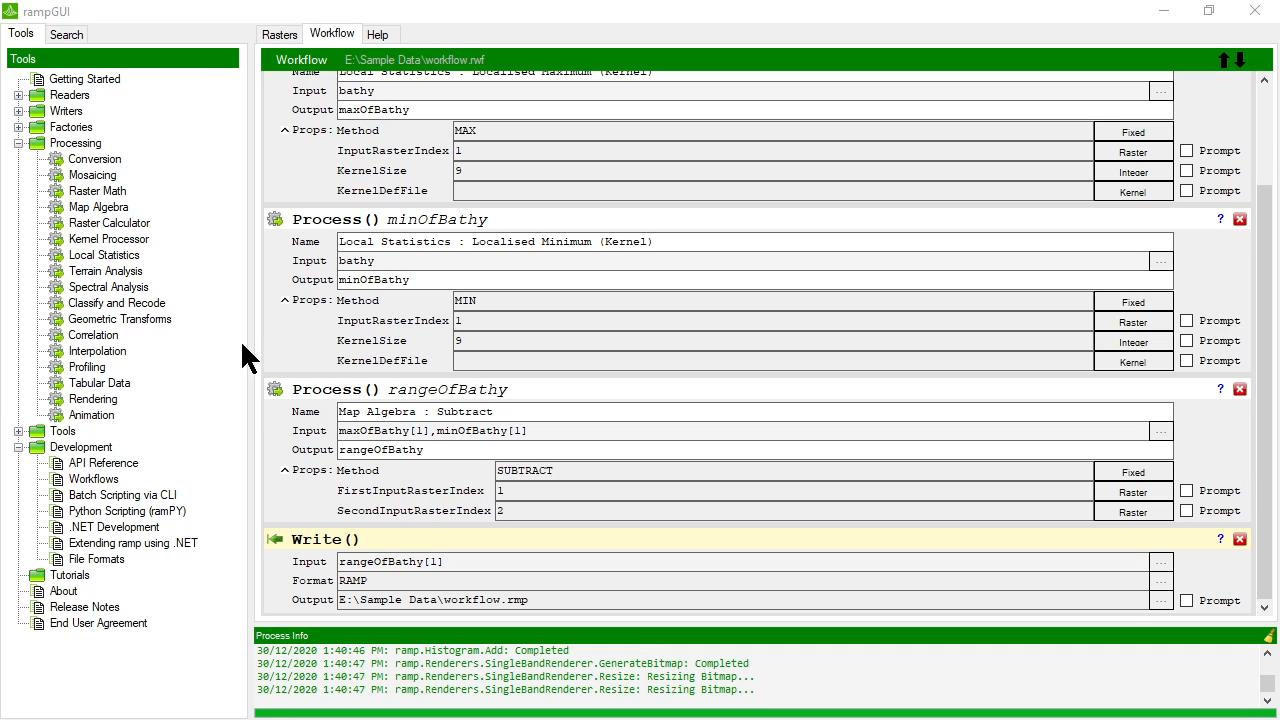
# Step: Open the Command Line Interface (CLI) help page and launch the CLI window from it
pyautogui.doubleClick(62, 430)
pyautogui.scroll(-2, 85, 460)
pyautogui.click(115, 495)
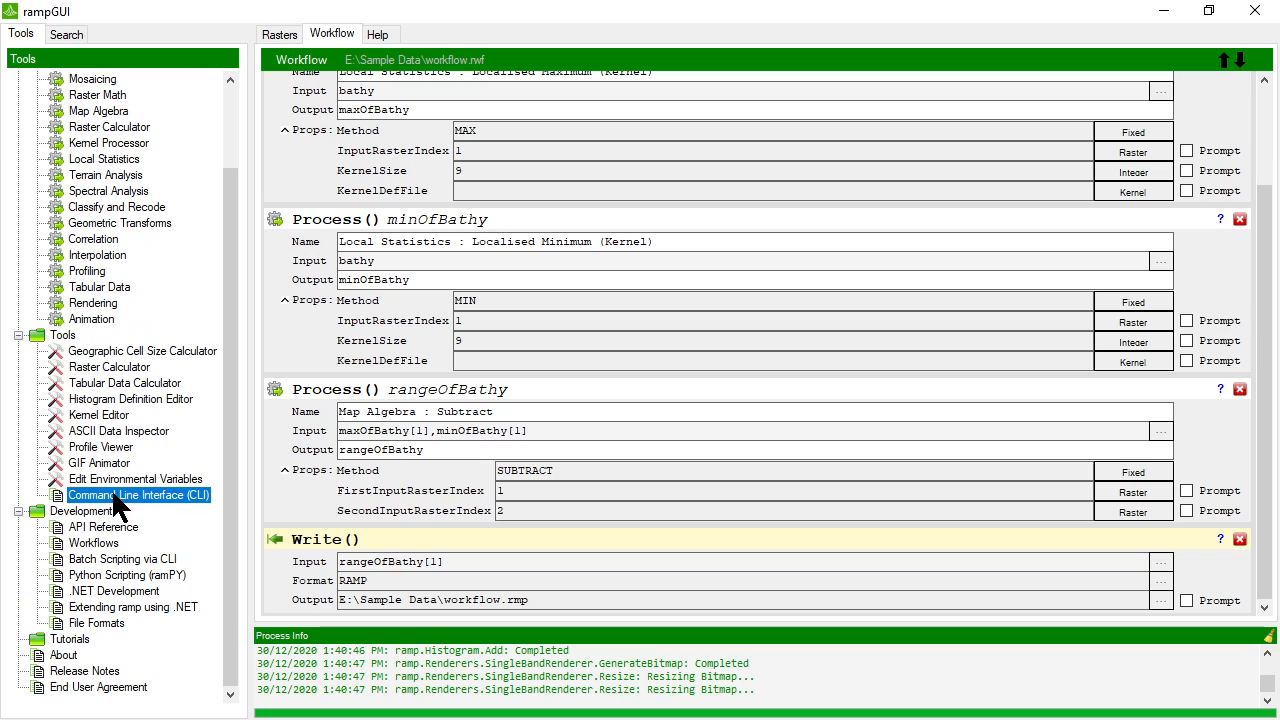
pyautogui.doubleClick(125, 495)
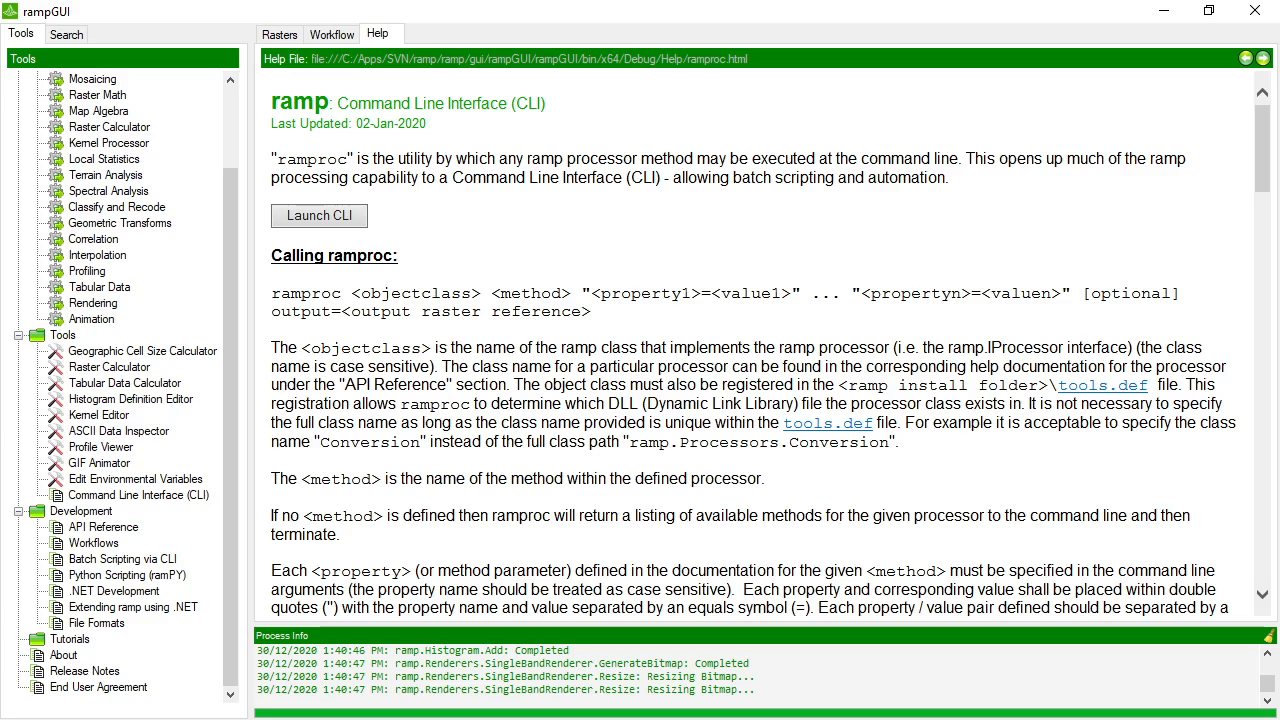
pyautogui.click(335, 219)
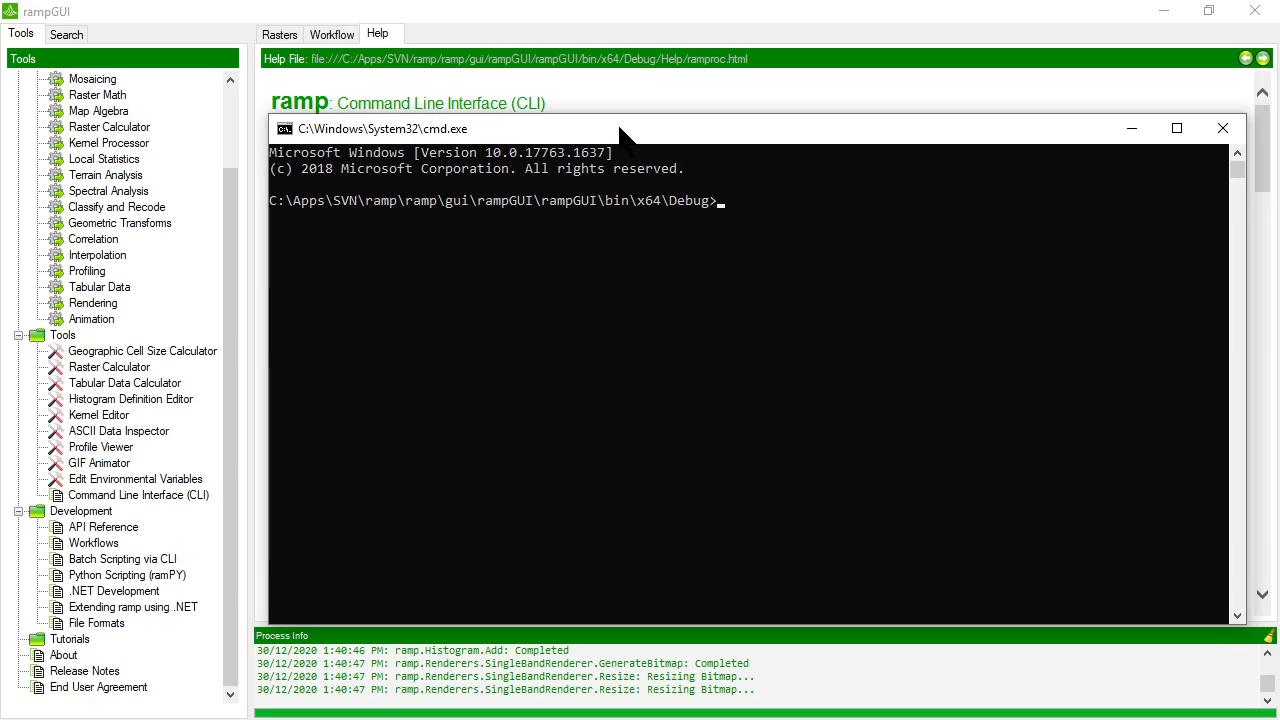
pyautogui.moveTo(620, 133); pyautogui.dragTo(619, 110)
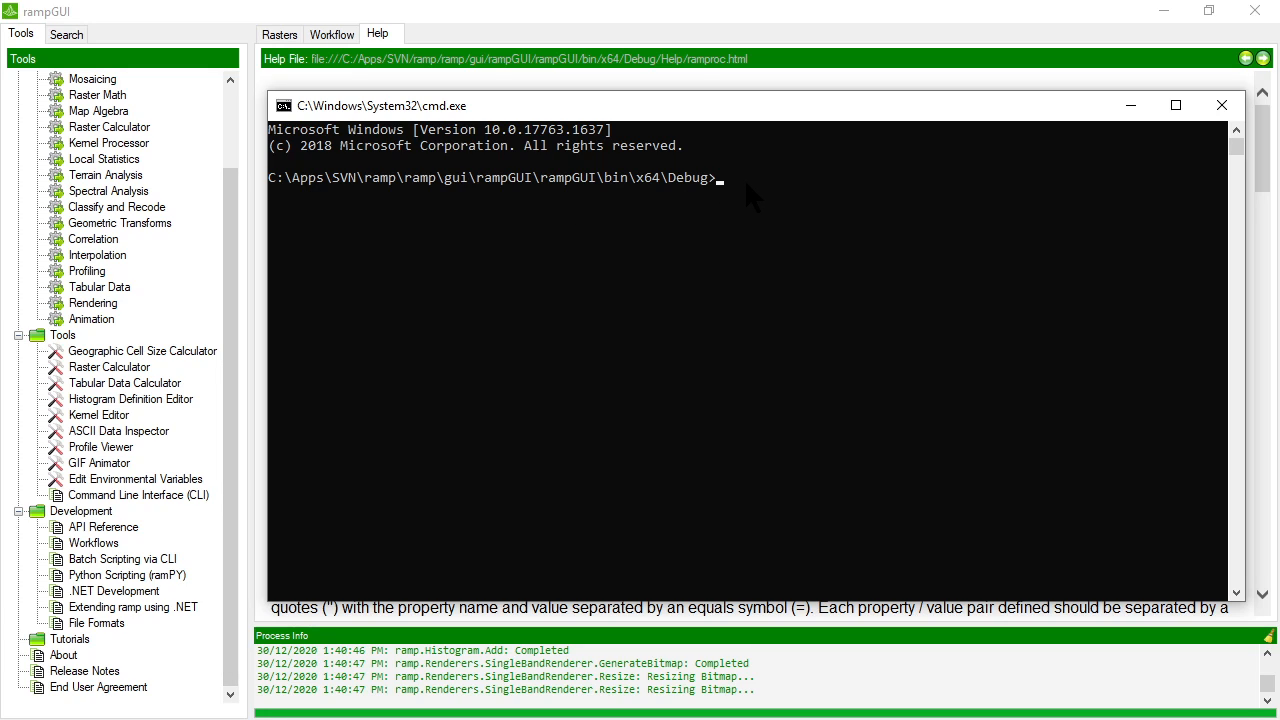
# Step: List the Debug folder's contents with dir, and narrow the listing to executables with dir *exe
pyautogui.write('dir')
pyautogui.press('Return')
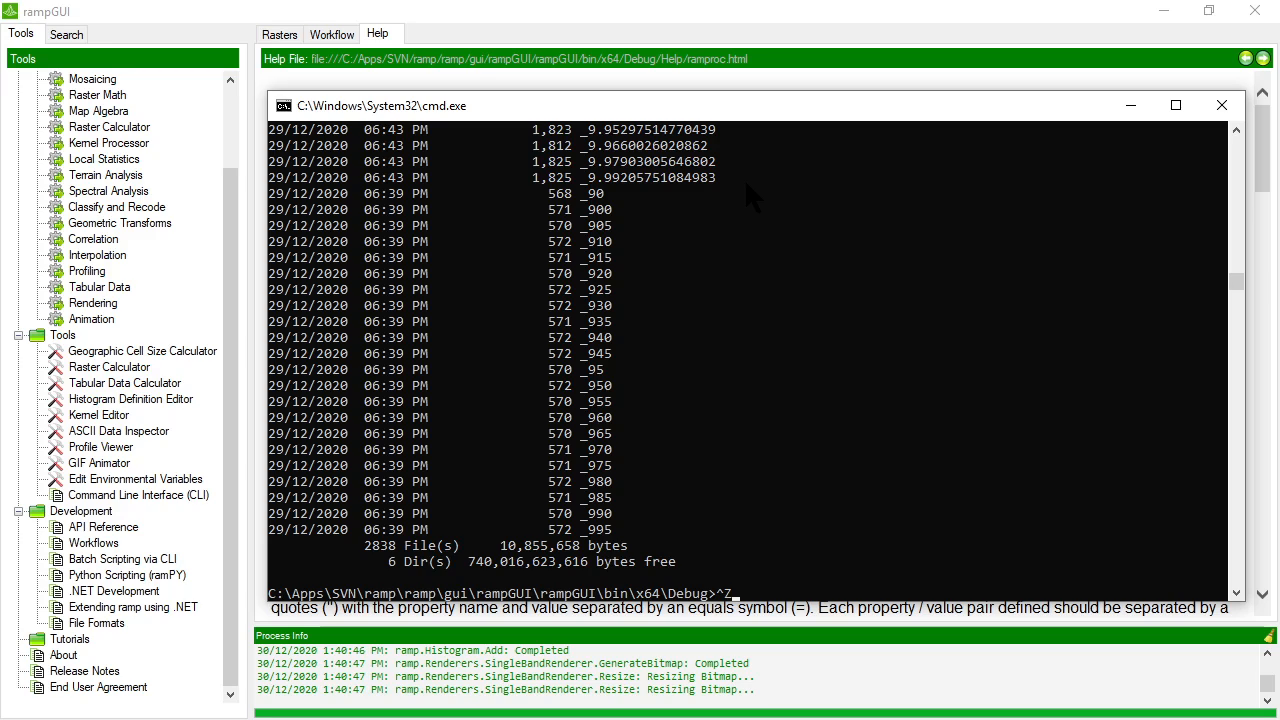
pyautogui.write('diur *.*')
pyautogui.press('BackSpace')
pyautogui.press('BackSpace')
pyautogui.press('BackSpace')
pyautogui.press('BackSpace')
pyautogui.press('BackSpace')
pyautogui.press('BackSpace')
pyautogui.write('r .ex')
pyautogui.press('BackSpace')
pyautogui.press('BackSpace')
pyautogui.press('BackSpace')
pyautogui.write('*exe')
pyautogui.press('Return')
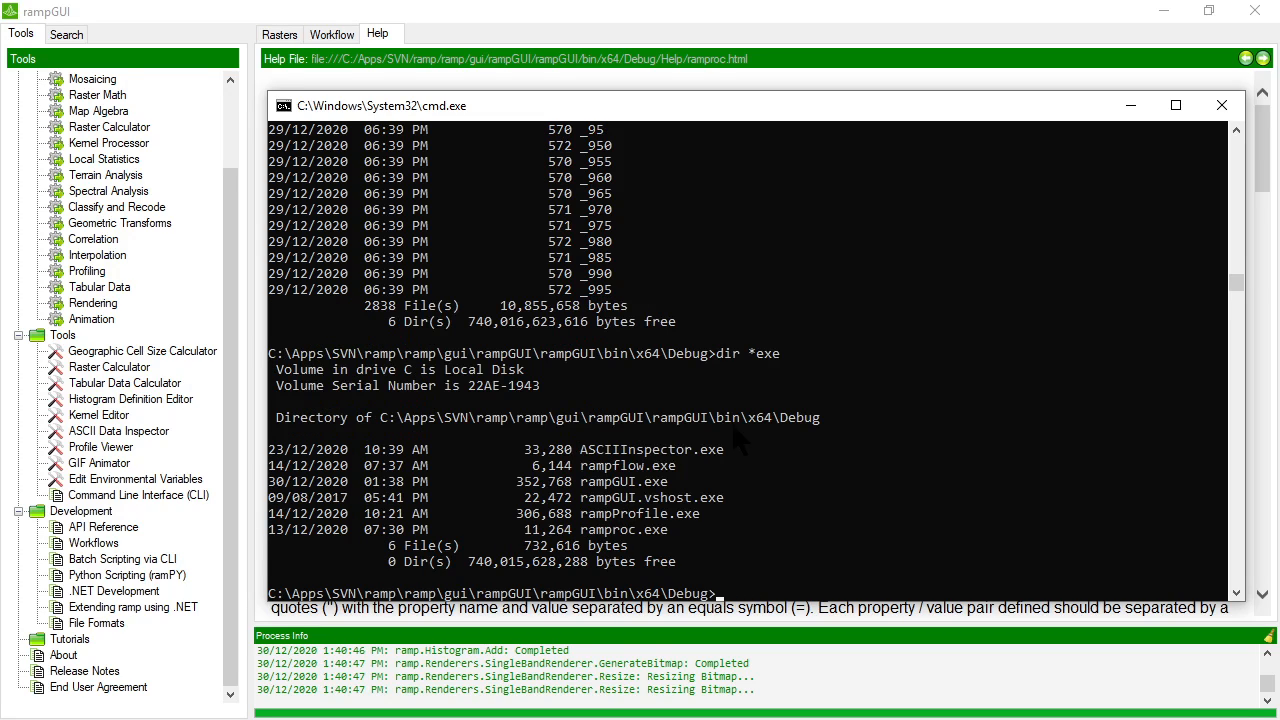
pyautogui.scroll(-2, 731, 423)
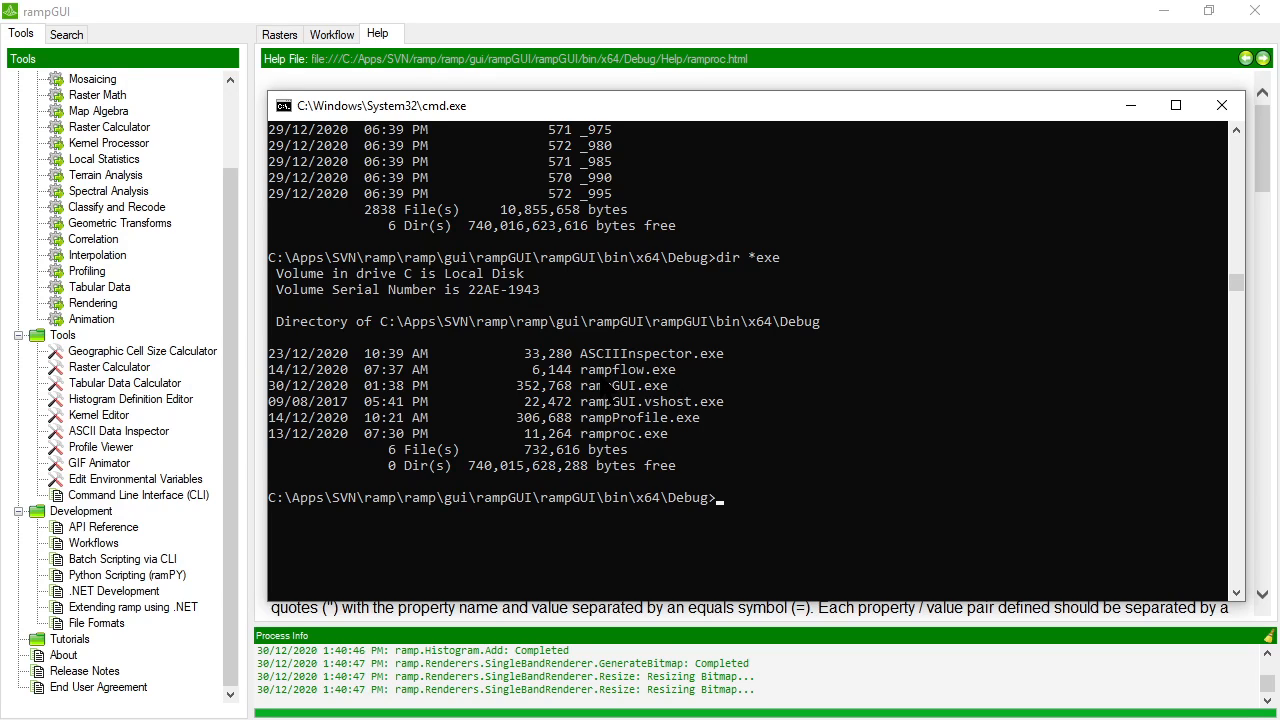
# Step: Call rampflow without arguments to read its usage and options
pyautogui.write('rampflow')
pyautogui.press('Return')
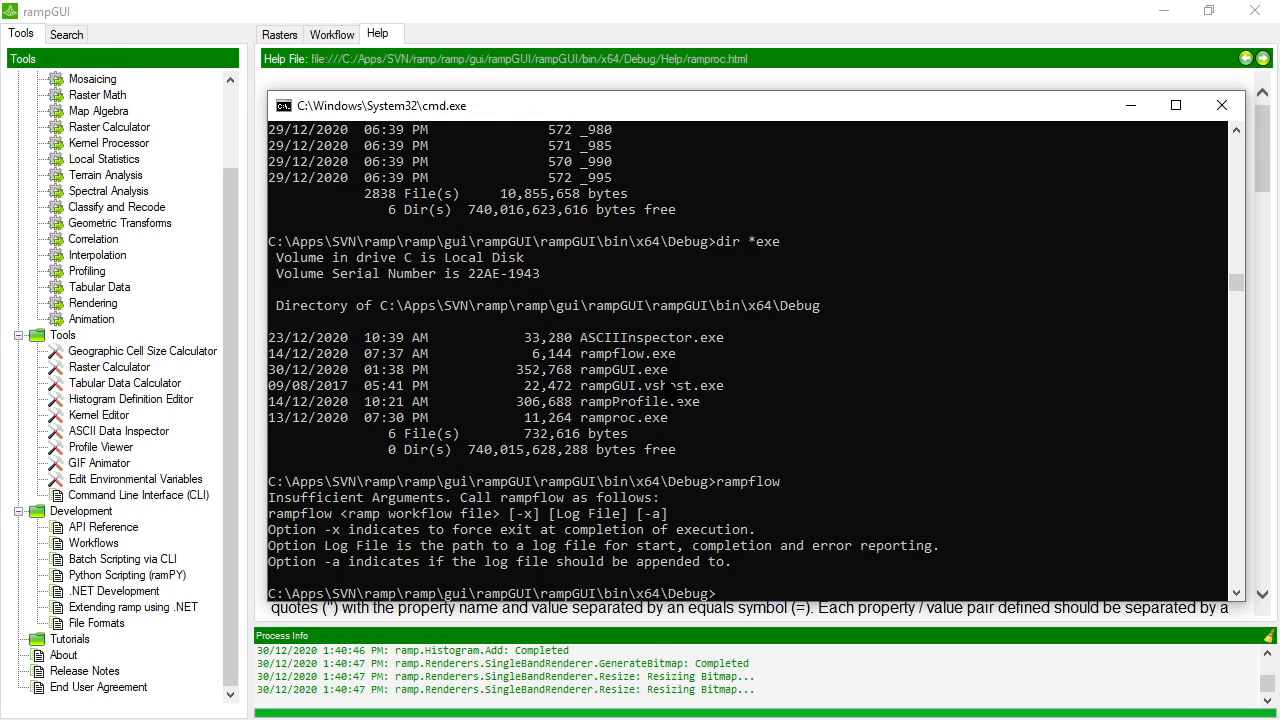
pyautogui.scroll(-2, 665, 395)
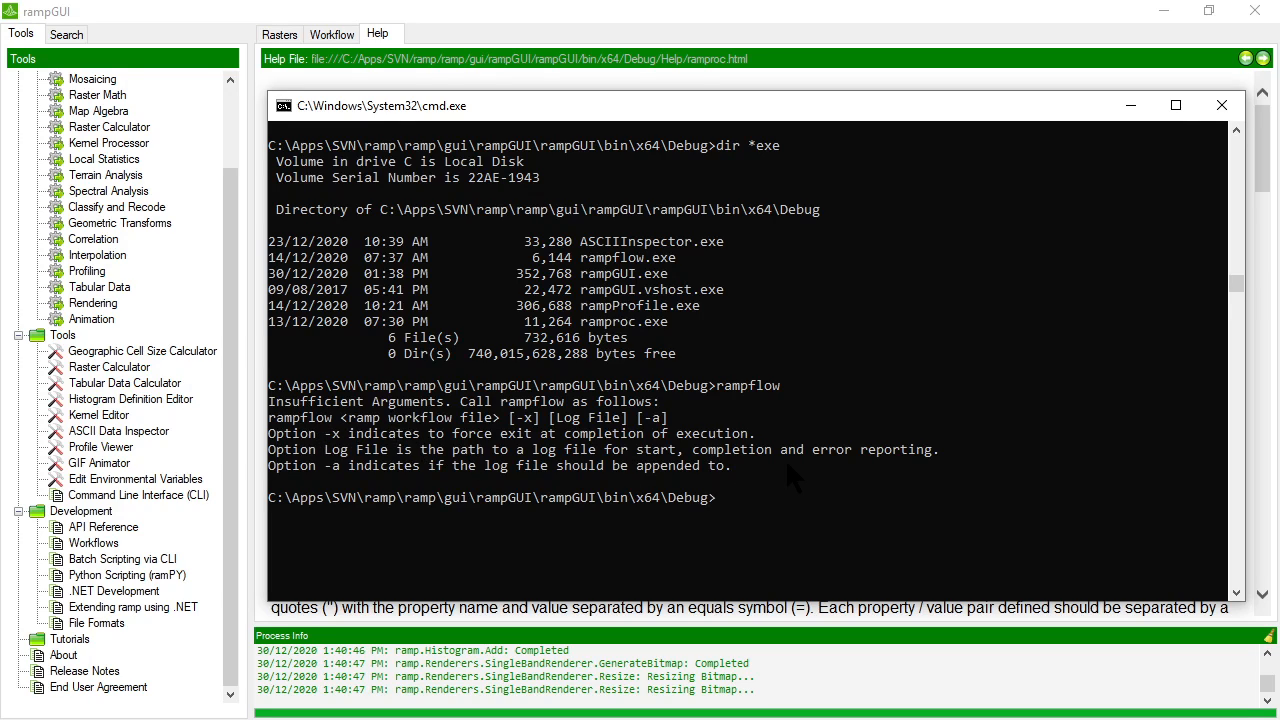
# Step: Execute the saved workflow from the command line with rampflow "E:\Sample Data\workflow.rwf"
pyautogui.write('rampflow "E:\\Sample Data\\workflow.rwf')
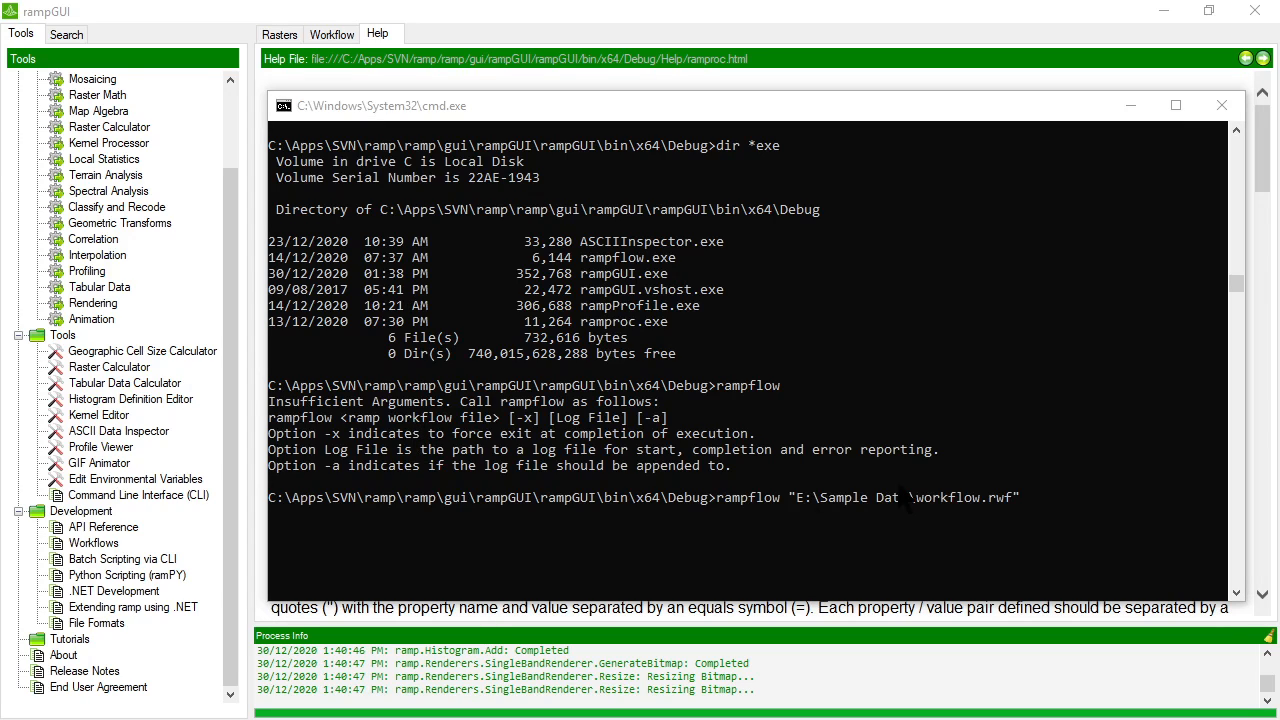
pyautogui.click(1047, 489)
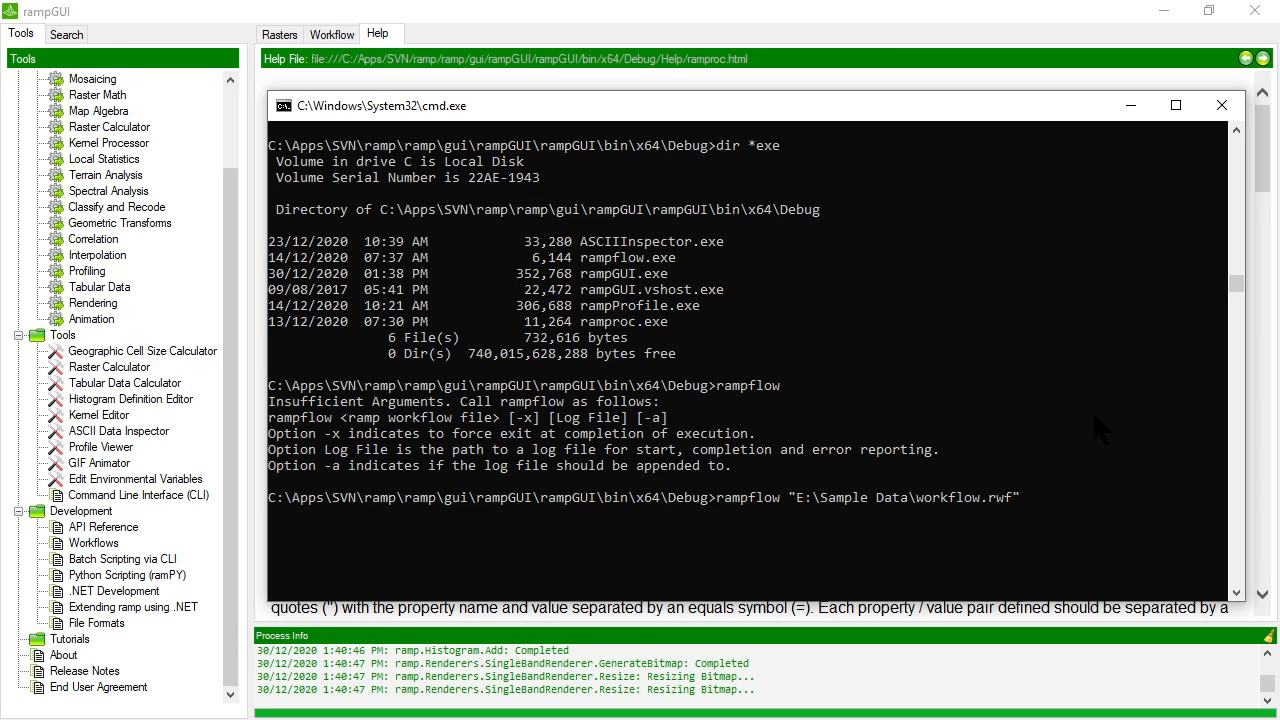
pyautogui.press('Return')
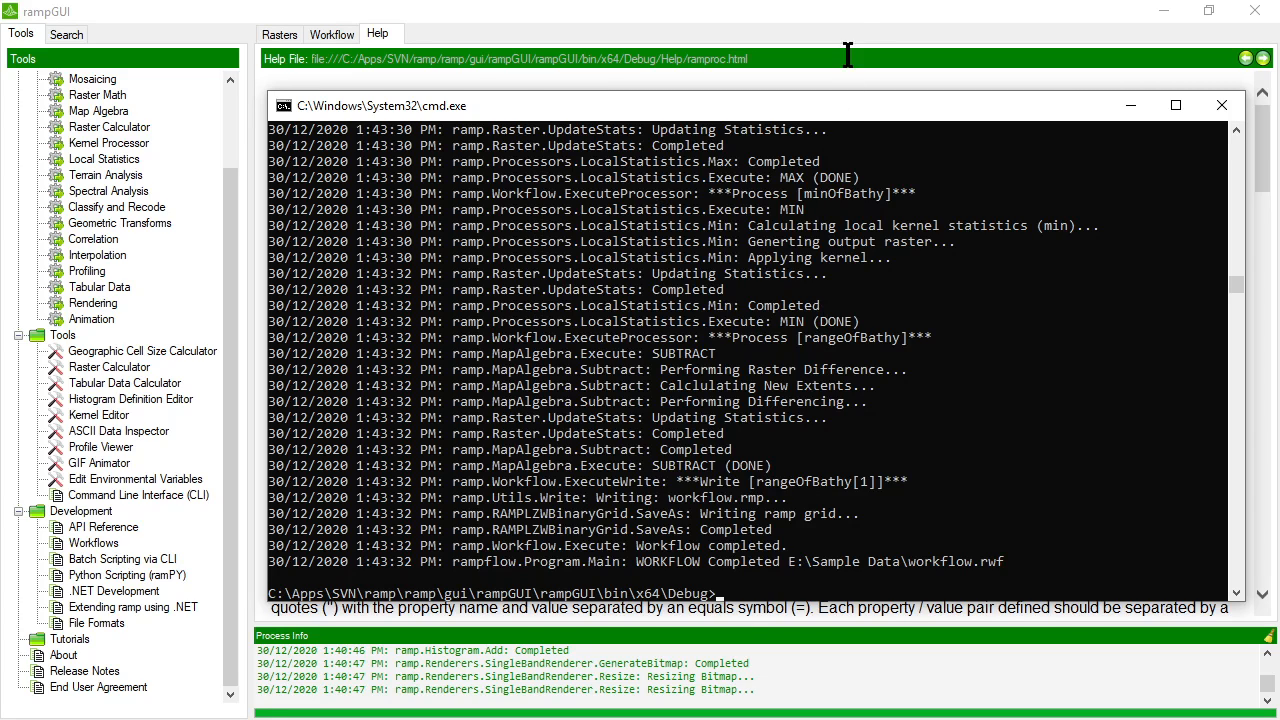
# Step: Return to the rampGUI workflow, enable Prompt for the bathy reader's input, and copy its input file path
pyautogui.click(860, 14)
pyautogui.click(313, 36)
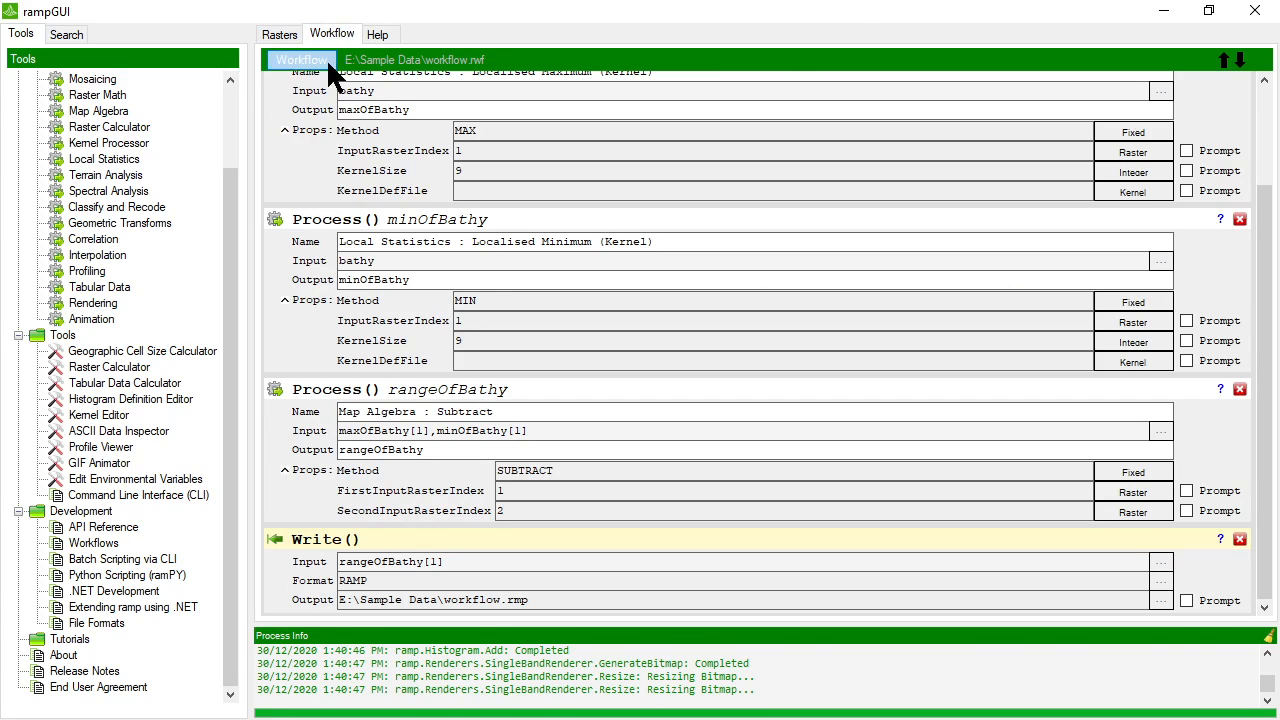
pyautogui.scroll(3, 949, 297)
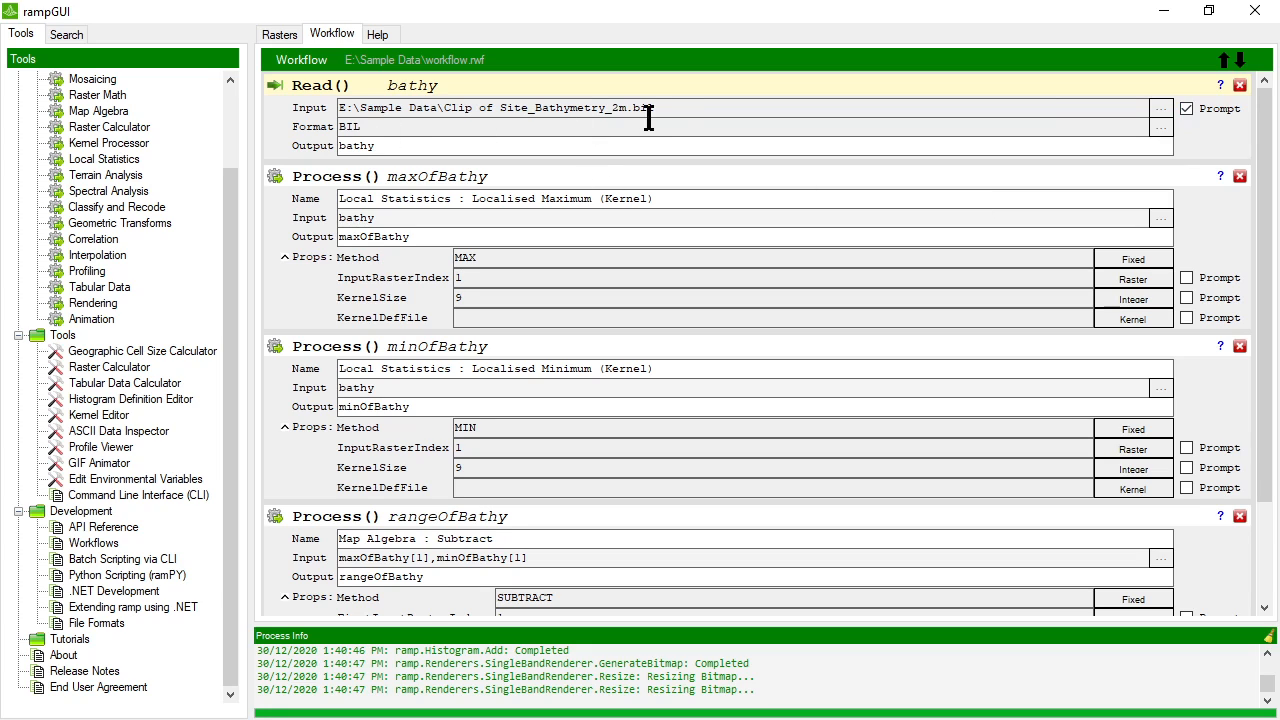
pyautogui.moveTo(686, 108); pyautogui.dragTo(292, 106)
pyautogui.rightClick(495, 110)
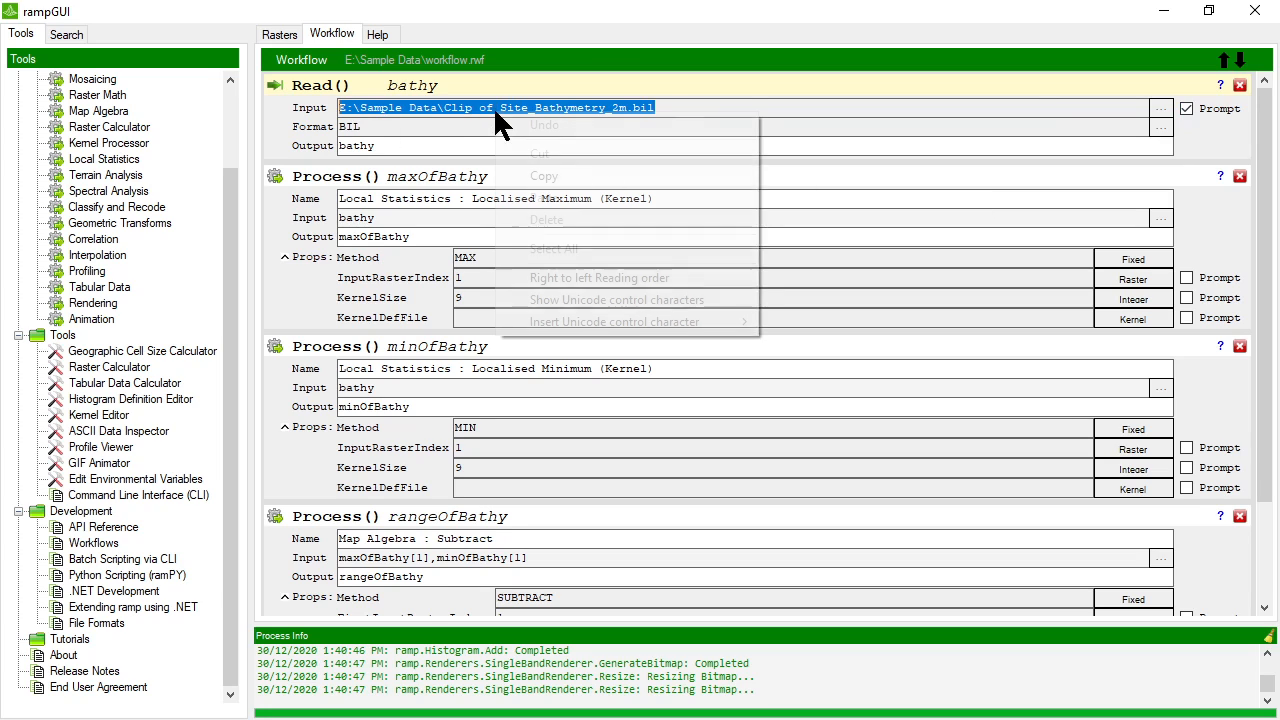
pyautogui.click(544, 175)
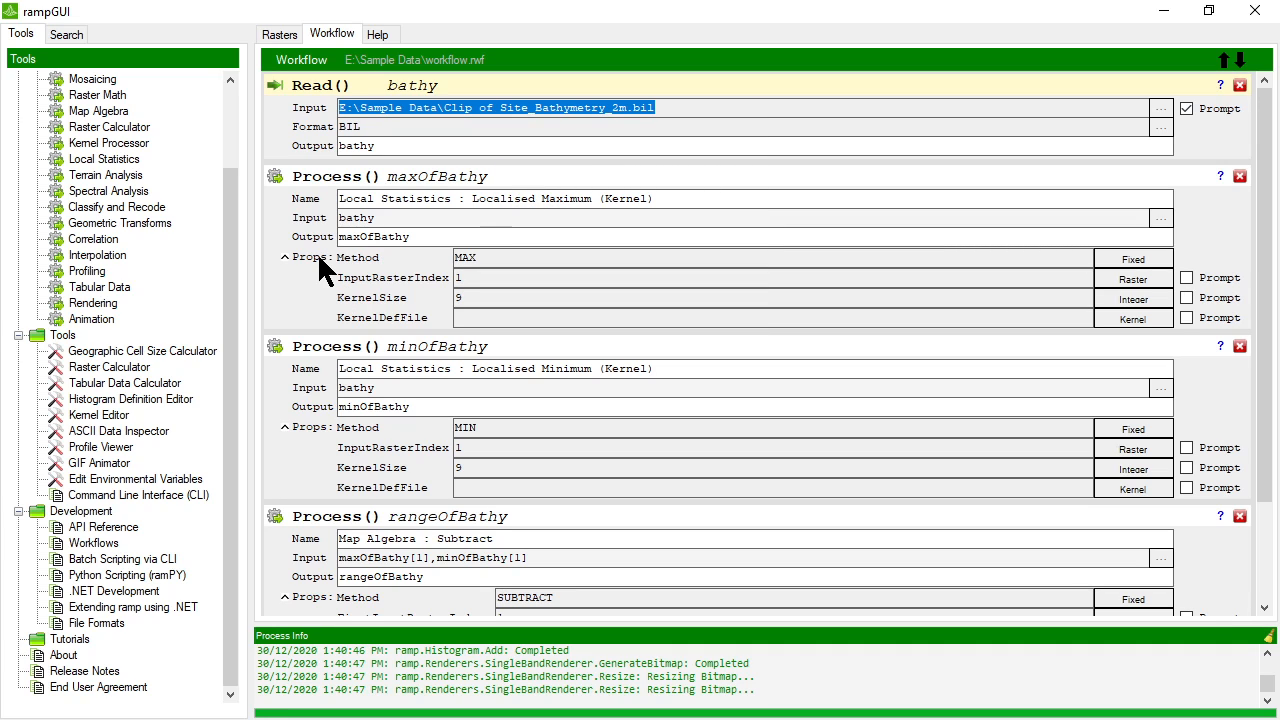
# Step: Save the workflow with the reader's input prompt enabled to its current file
pyautogui.hotkey('alt', 'Tab')
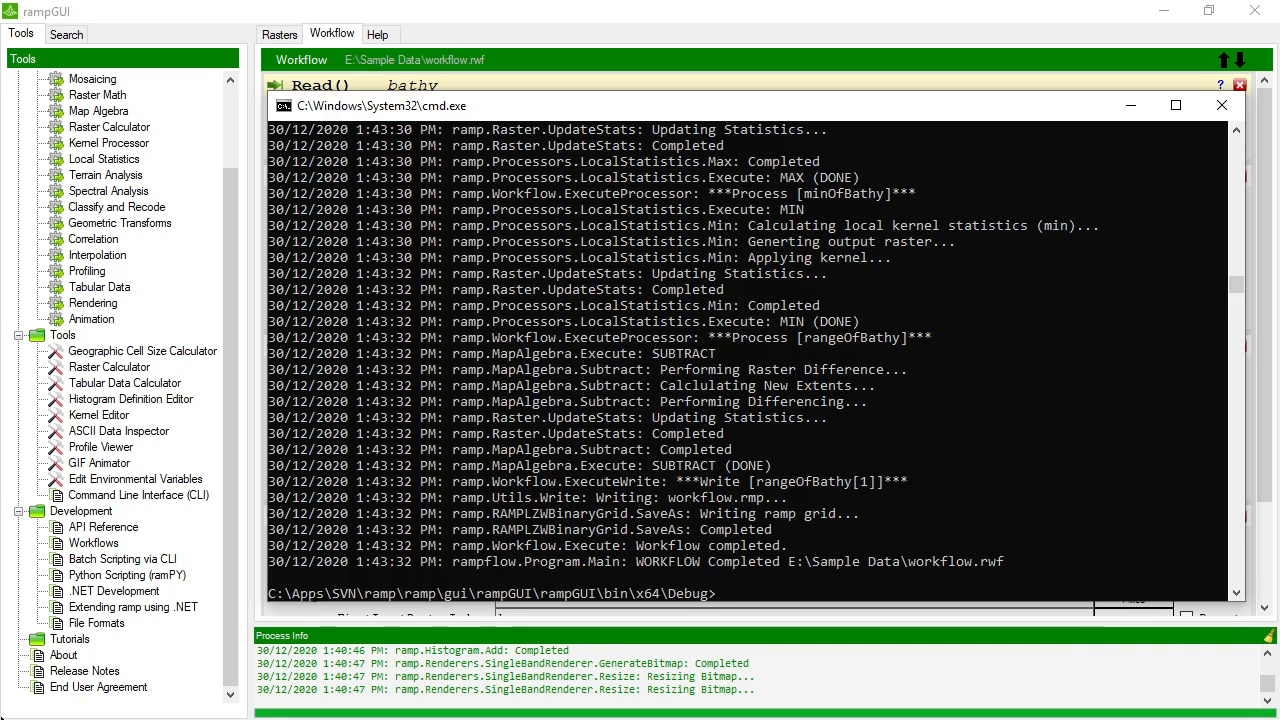
pyautogui.click(479, 5)
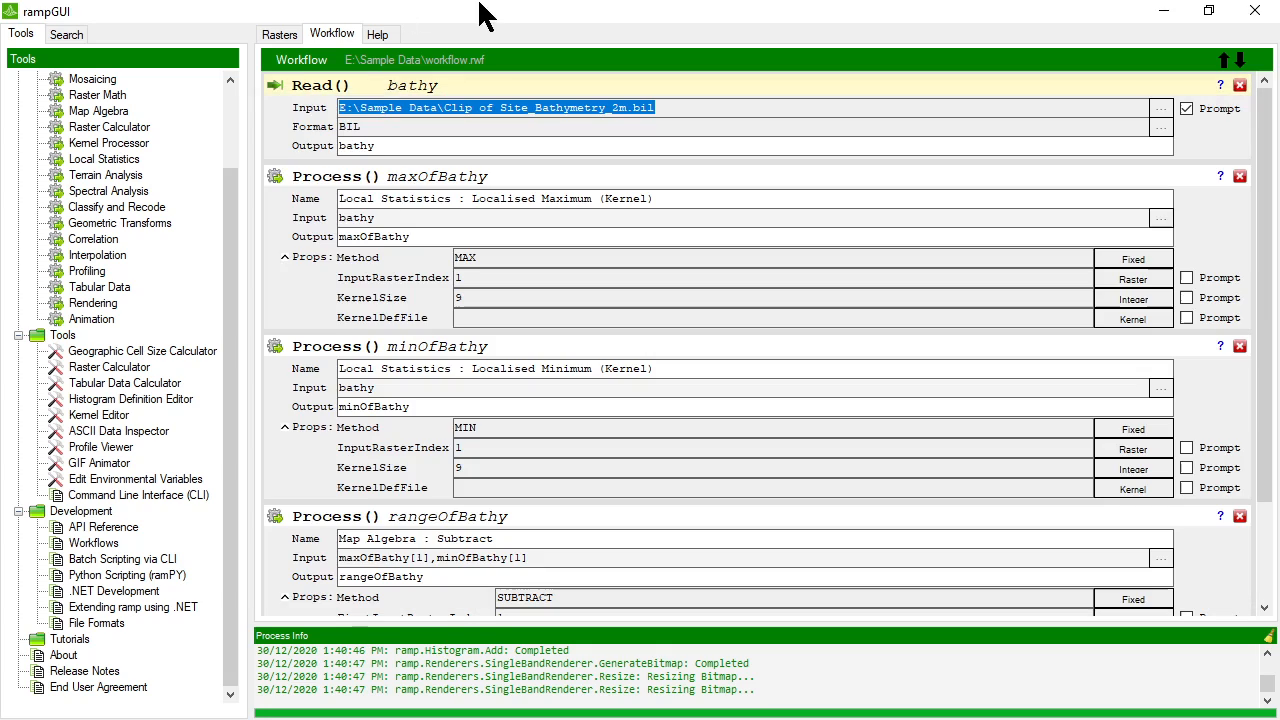
pyautogui.click(277, 54)
pyautogui.click(314, 157)
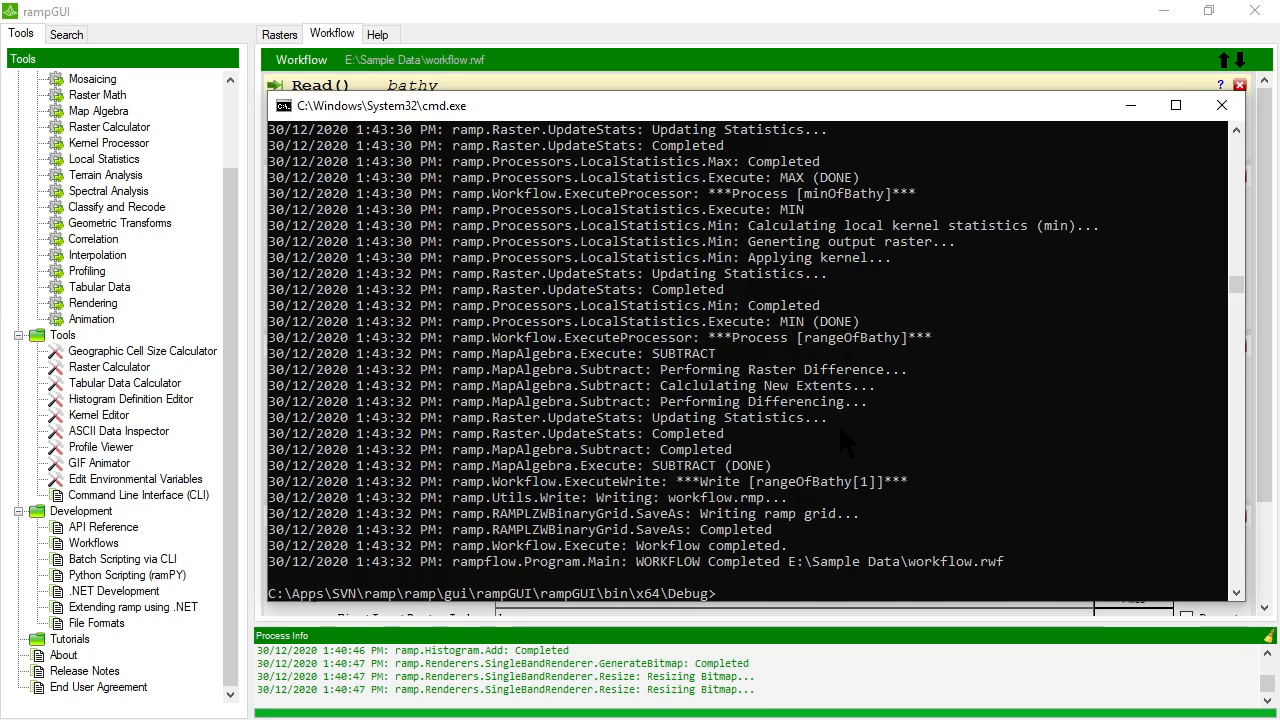
# Step: Rerun the saved workflow with rampflow and choose Clip of Site_Bathymetry_2m.bil from the Sample Data folder as its input file
pyautogui.press('Up')
pyautogui.press('Return')
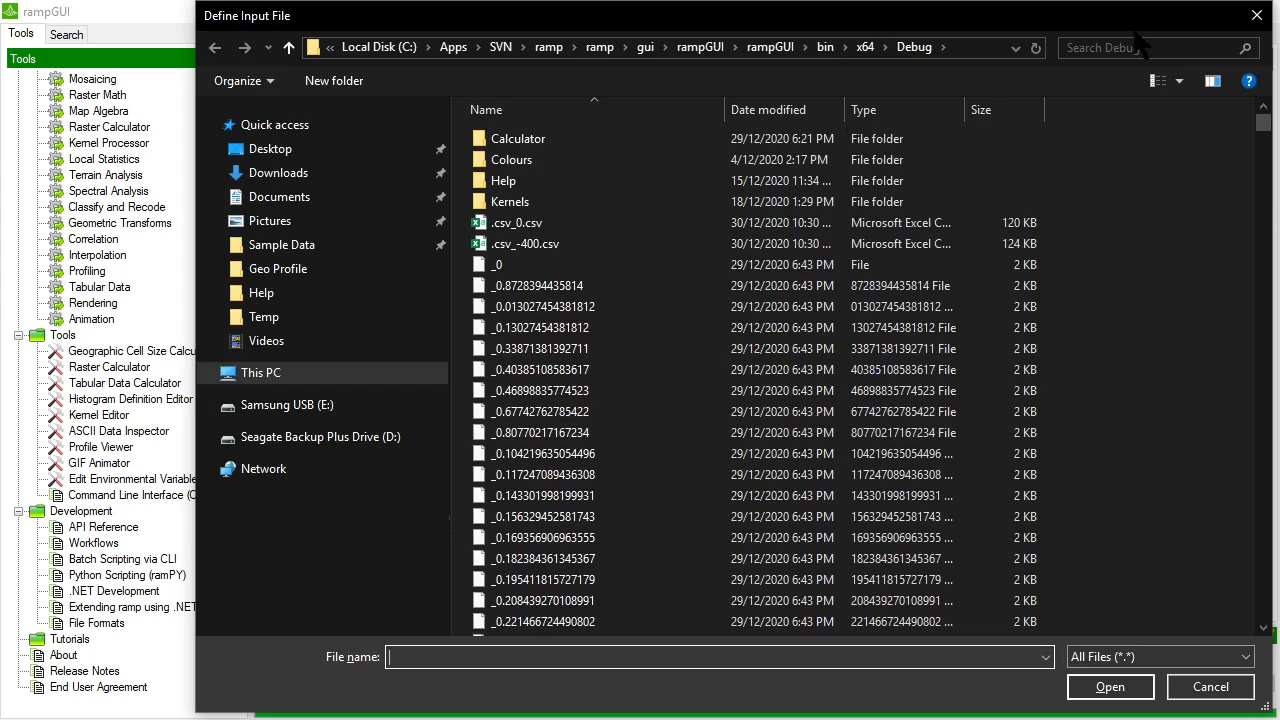
pyautogui.moveTo(205, 14); pyautogui.dragTo(269, 136)
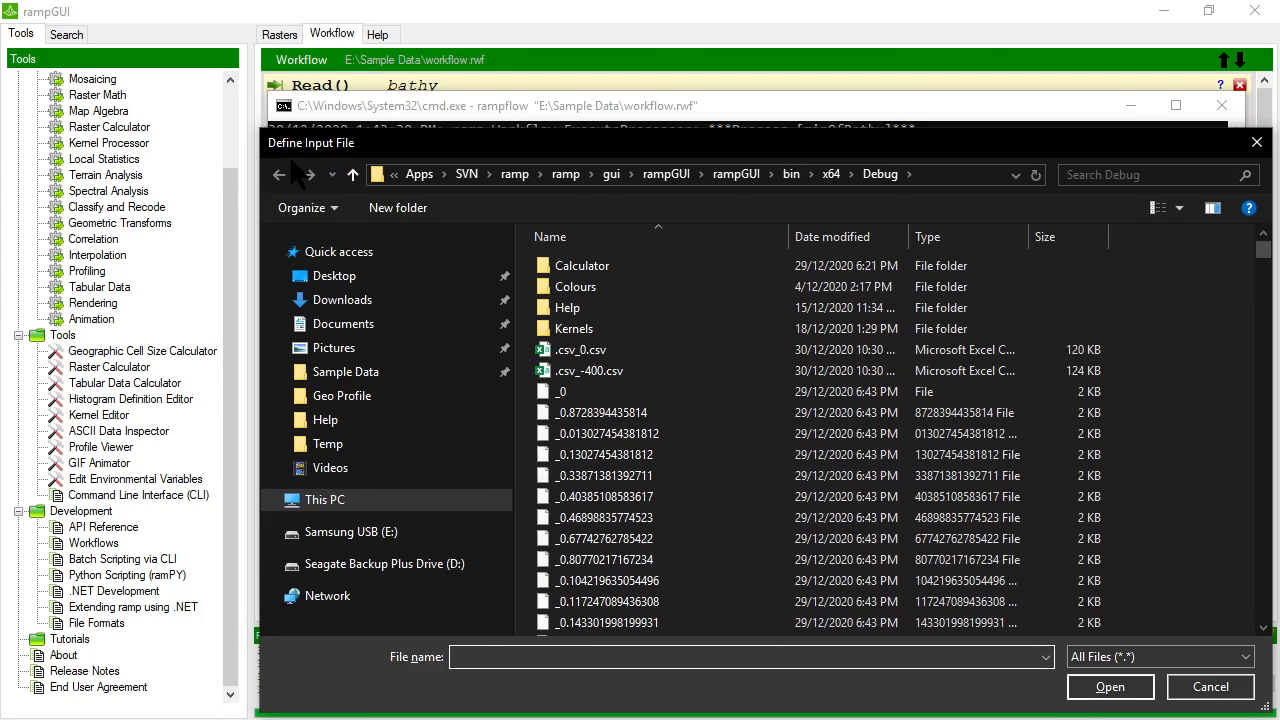
pyautogui.click(345, 368)
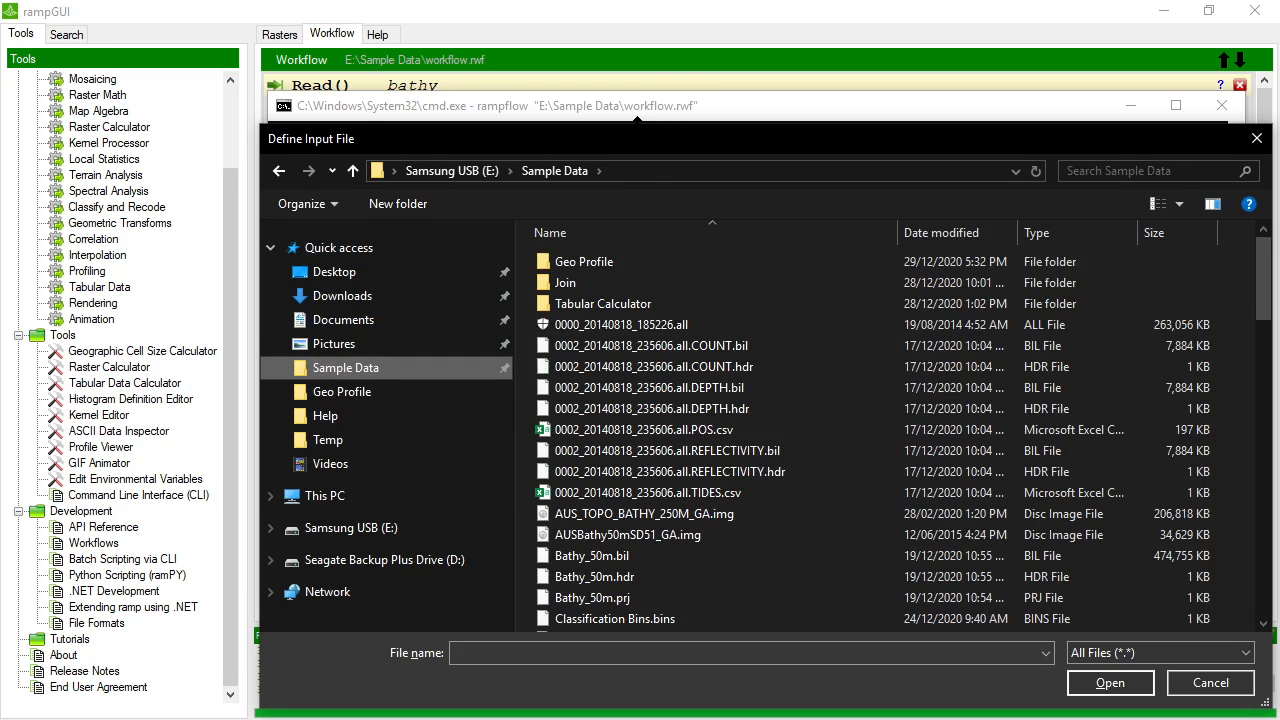
pyautogui.moveTo(609, 149); pyautogui.dragTo(475, 55)
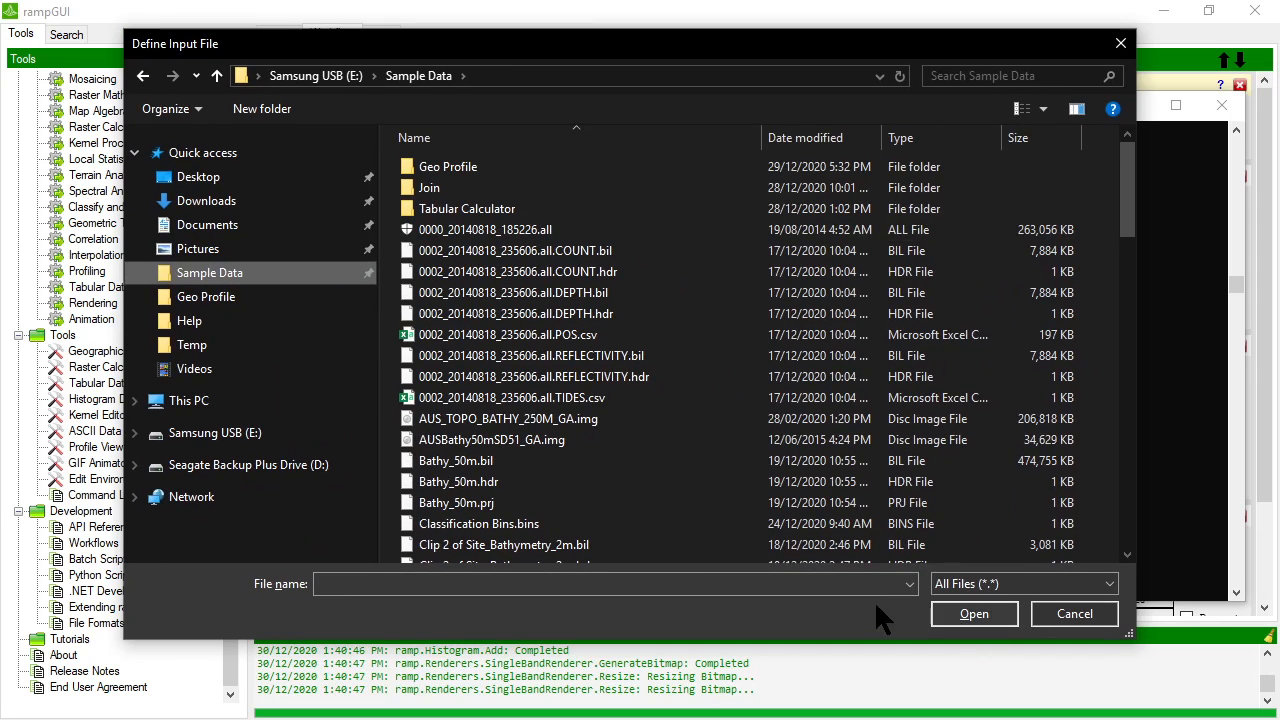
pyautogui.scroll(-4, 583, 447)
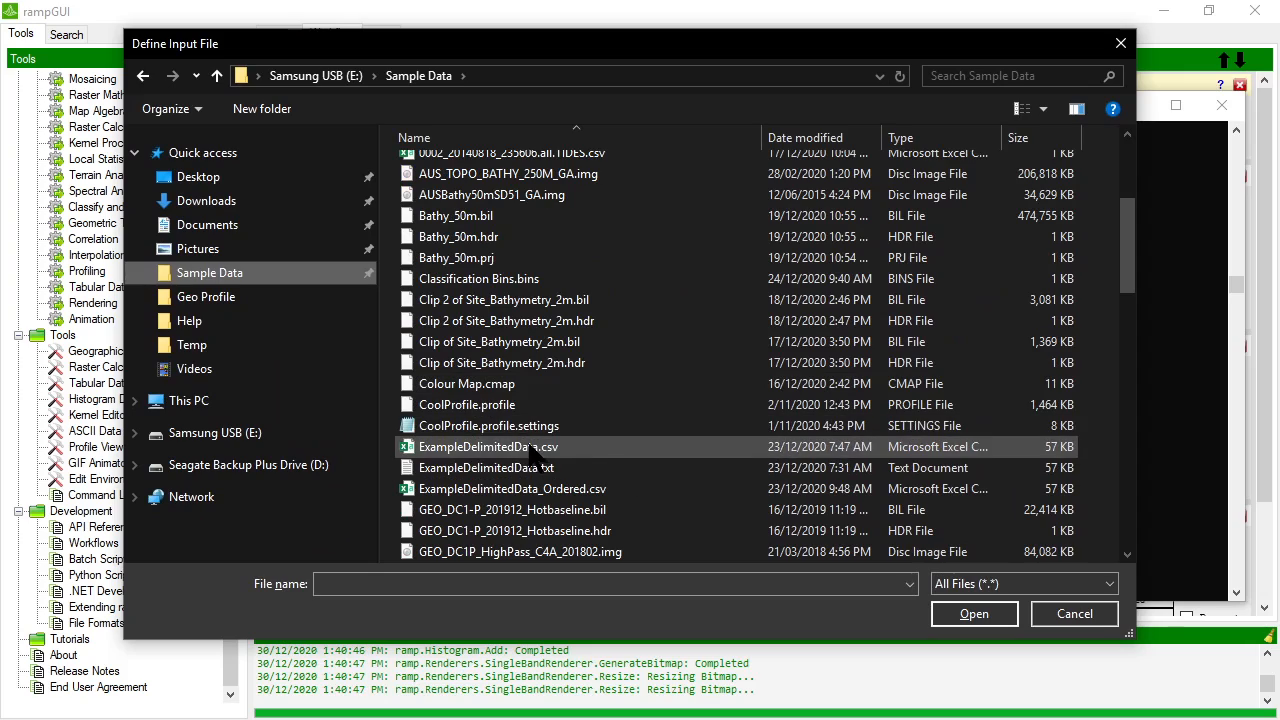
pyautogui.click(528, 343)
pyautogui.doubleClick(530, 350)
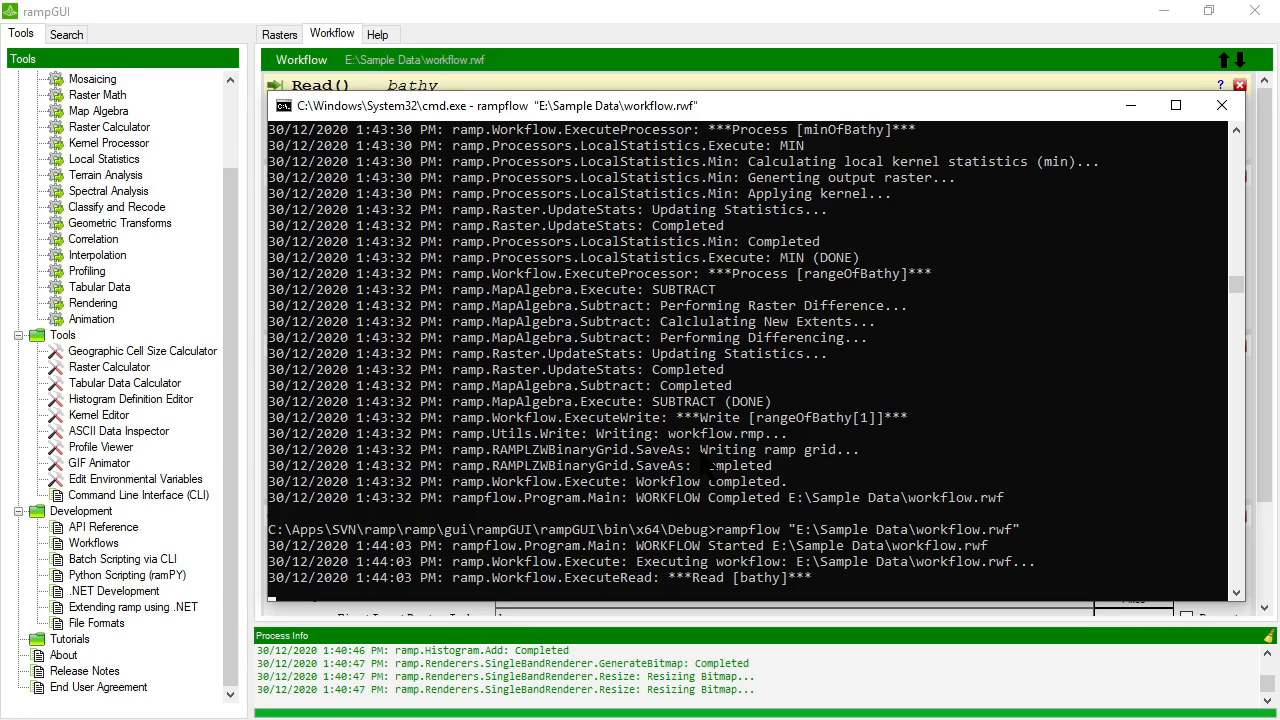
# Step: Select BIL, ESRI Binary BIL/BIP/BSQ Grid, as the prompted raster file format and let the workflow run
pyautogui.scroll(-2, 706, 458)
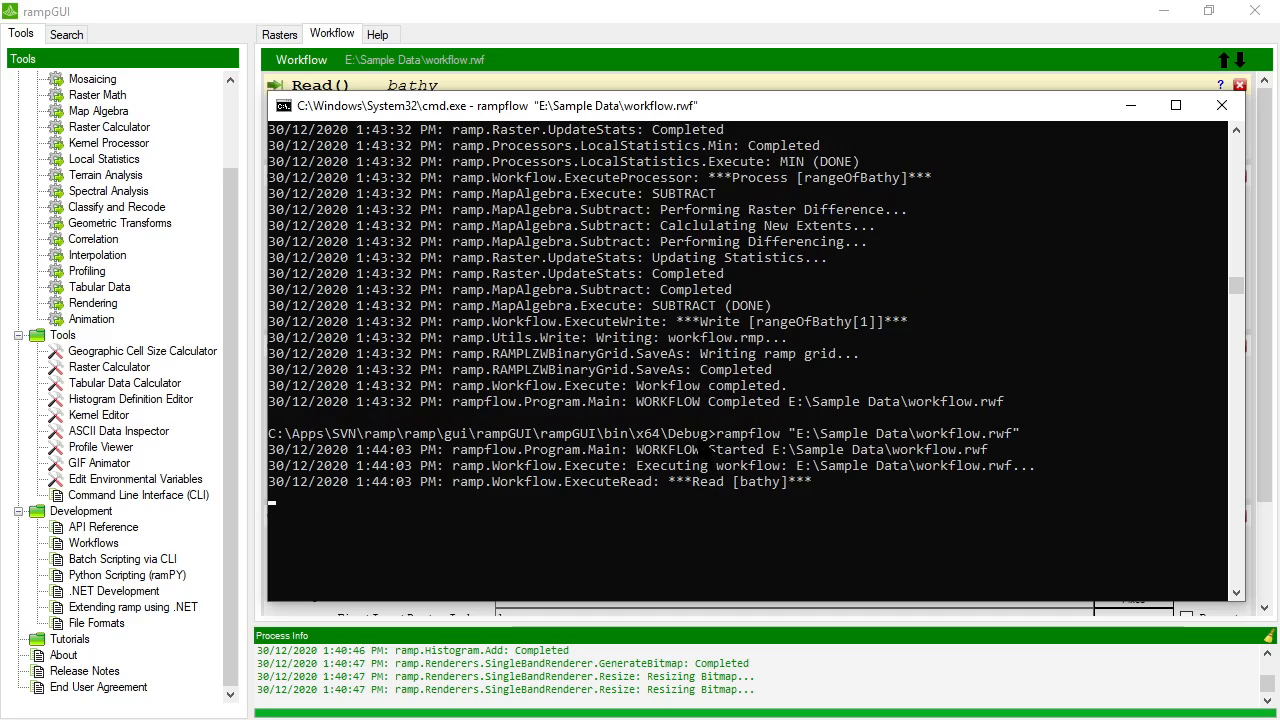
pyautogui.click(687, 401)
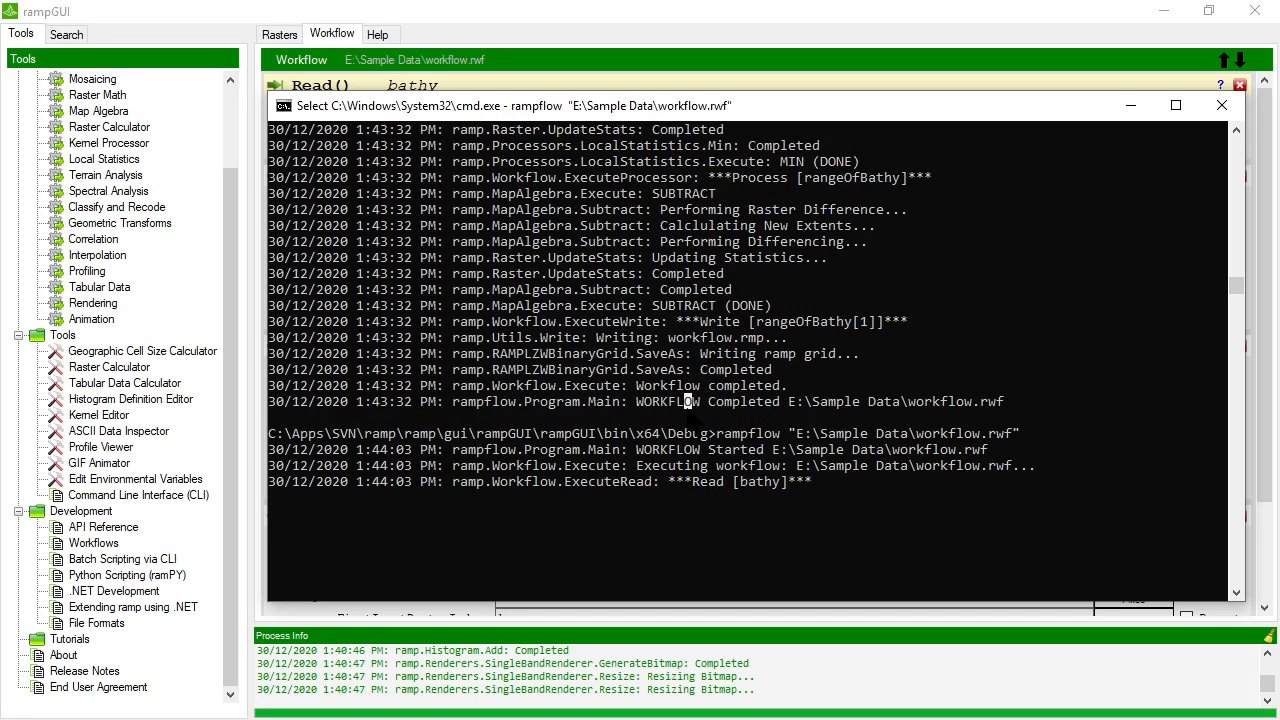
pyautogui.press('Escape')
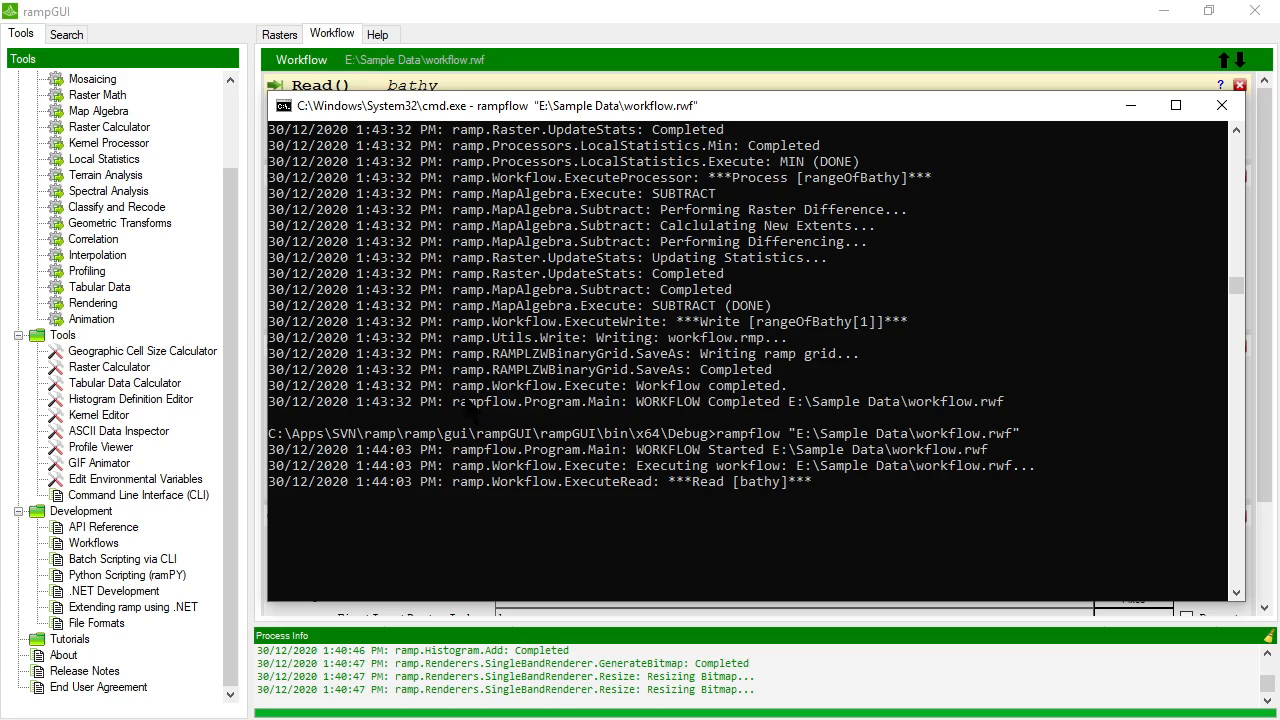
pyautogui.moveTo(540, 105); pyautogui.dragTo(616, 137)
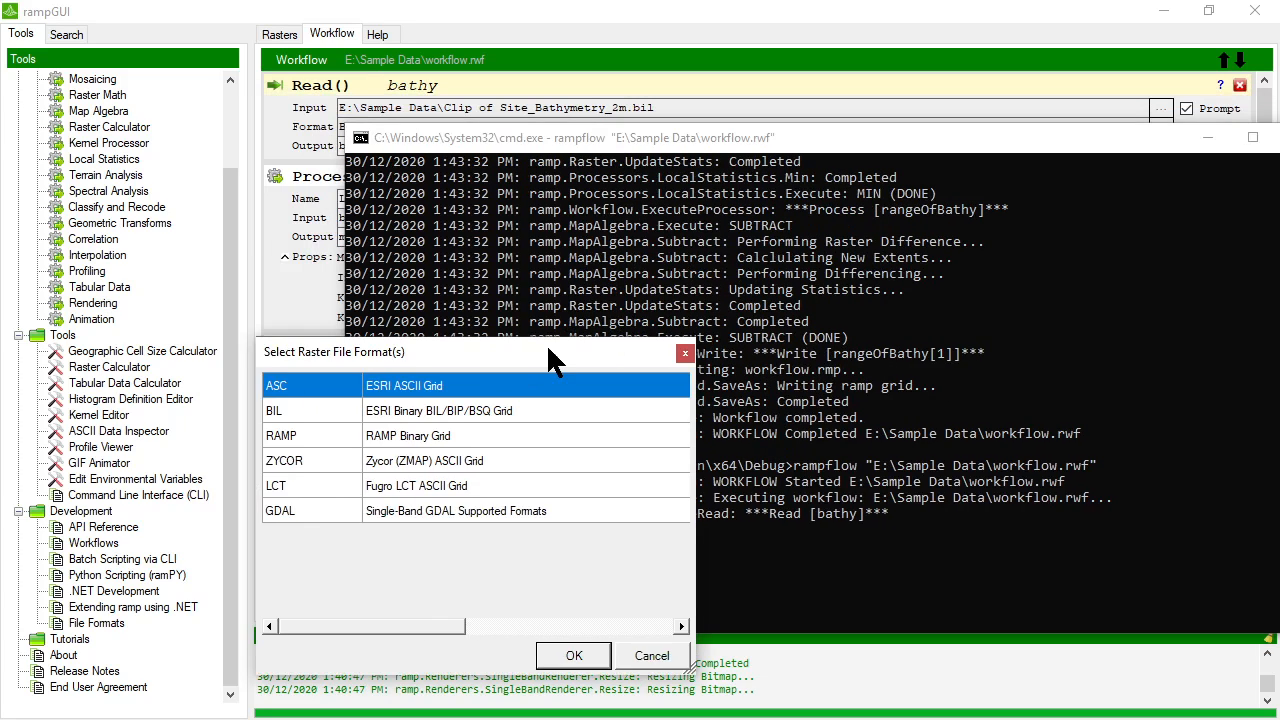
pyautogui.moveTo(551, 351); pyautogui.dragTo(848, 158)
pyautogui.click(855, 215)
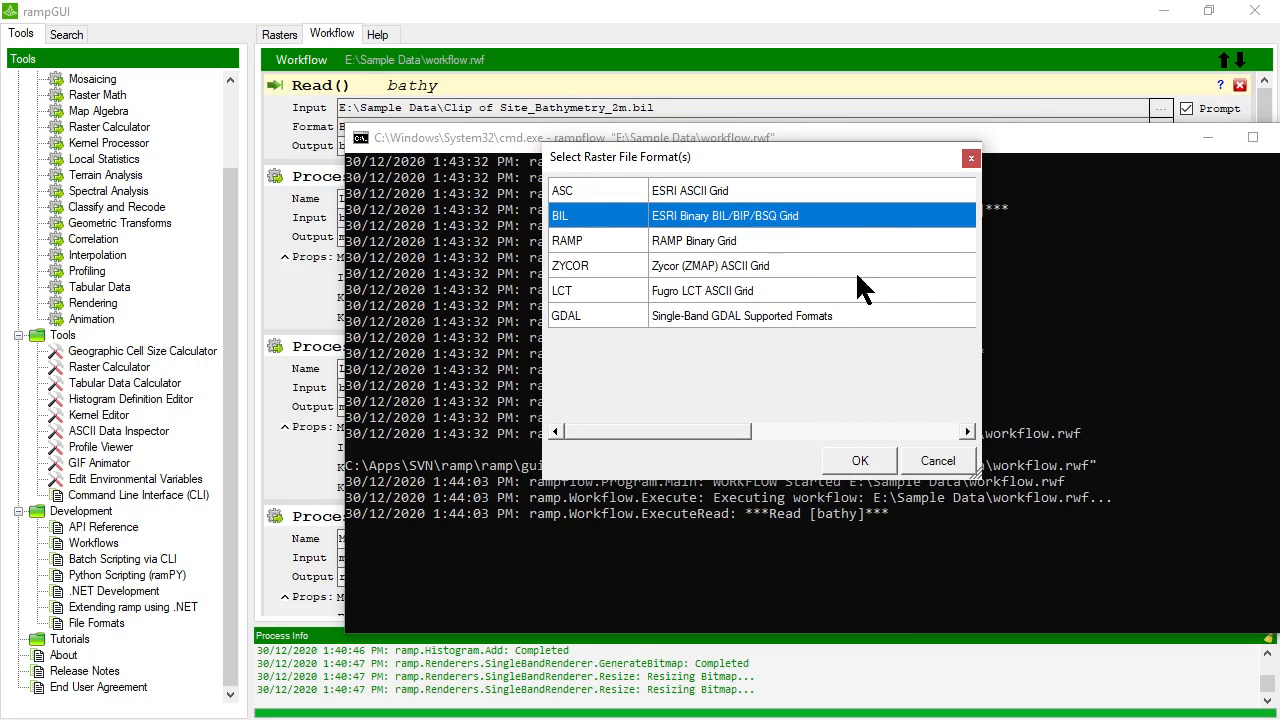
pyautogui.click(860, 462)
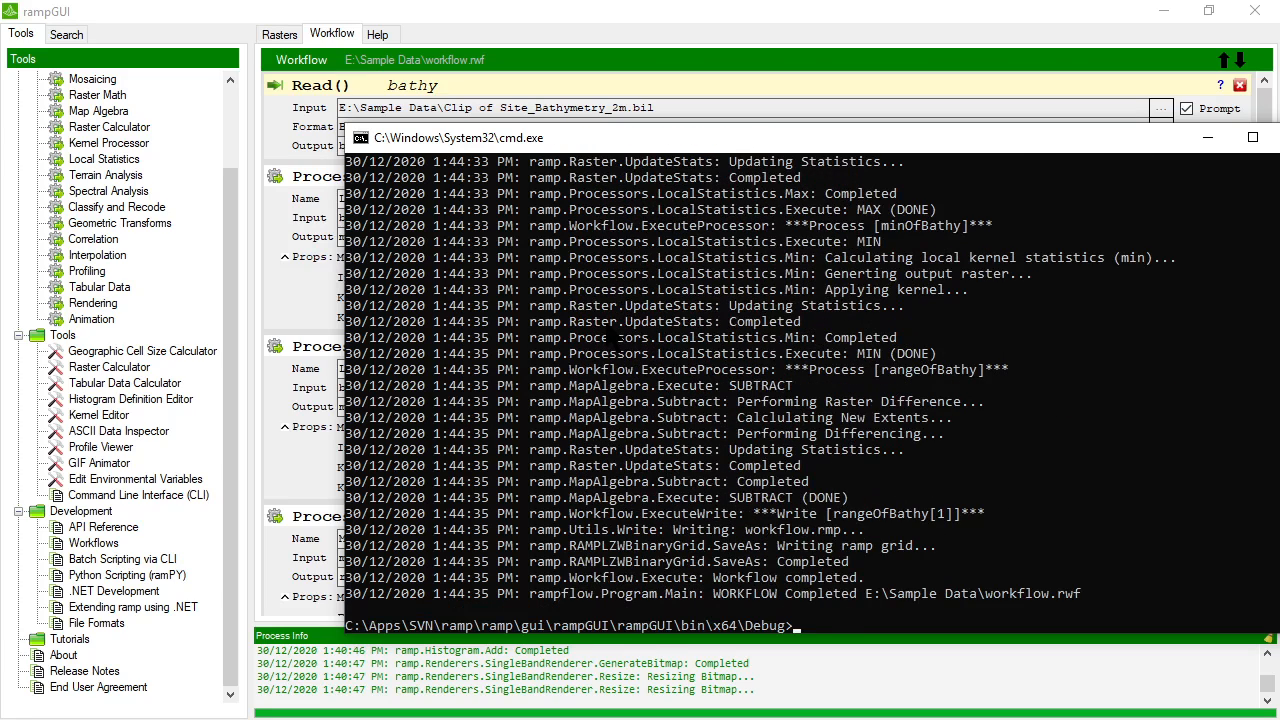
# Step: Back in rampGUI, enable Prompt for KernelSize in maxOfBathy and minOfBathy, and disable the bathy reader's input prompt
pyautogui.moveTo(767, 138); pyautogui.dragTo(625, 262)
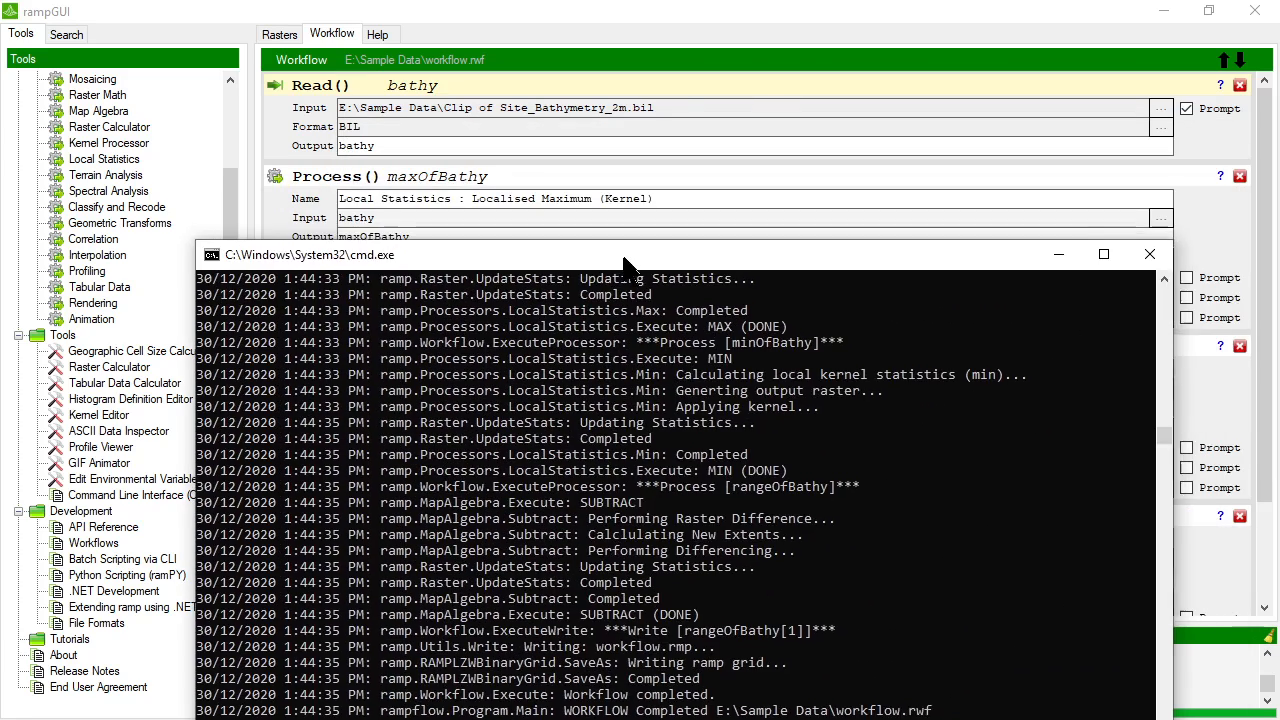
pyautogui.click(1058, 254)
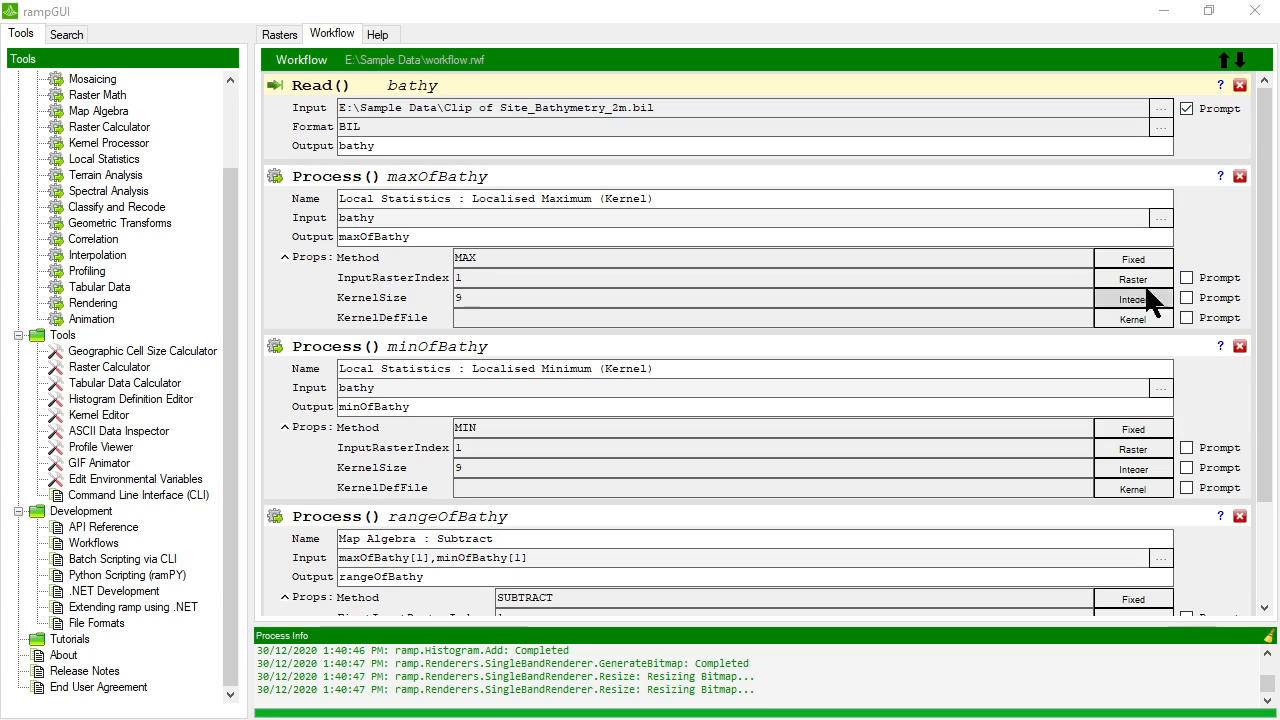
pyautogui.click(1187, 297)
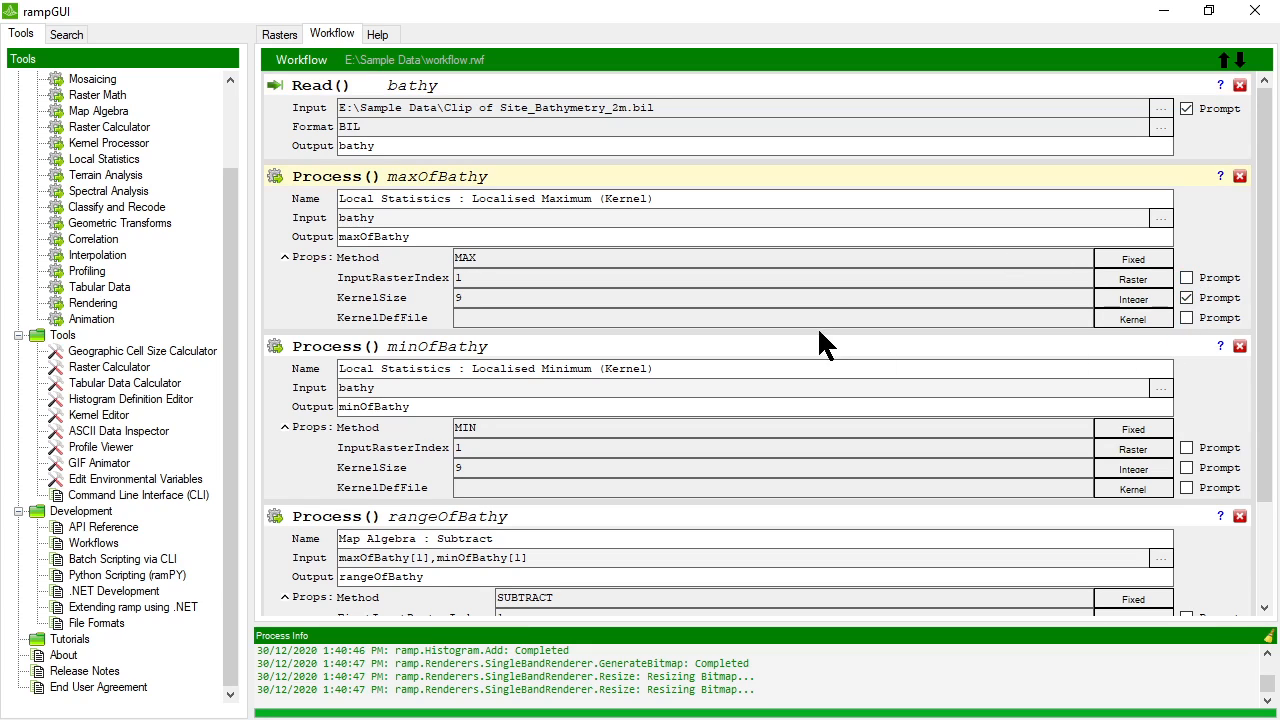
pyautogui.click(1187, 108)
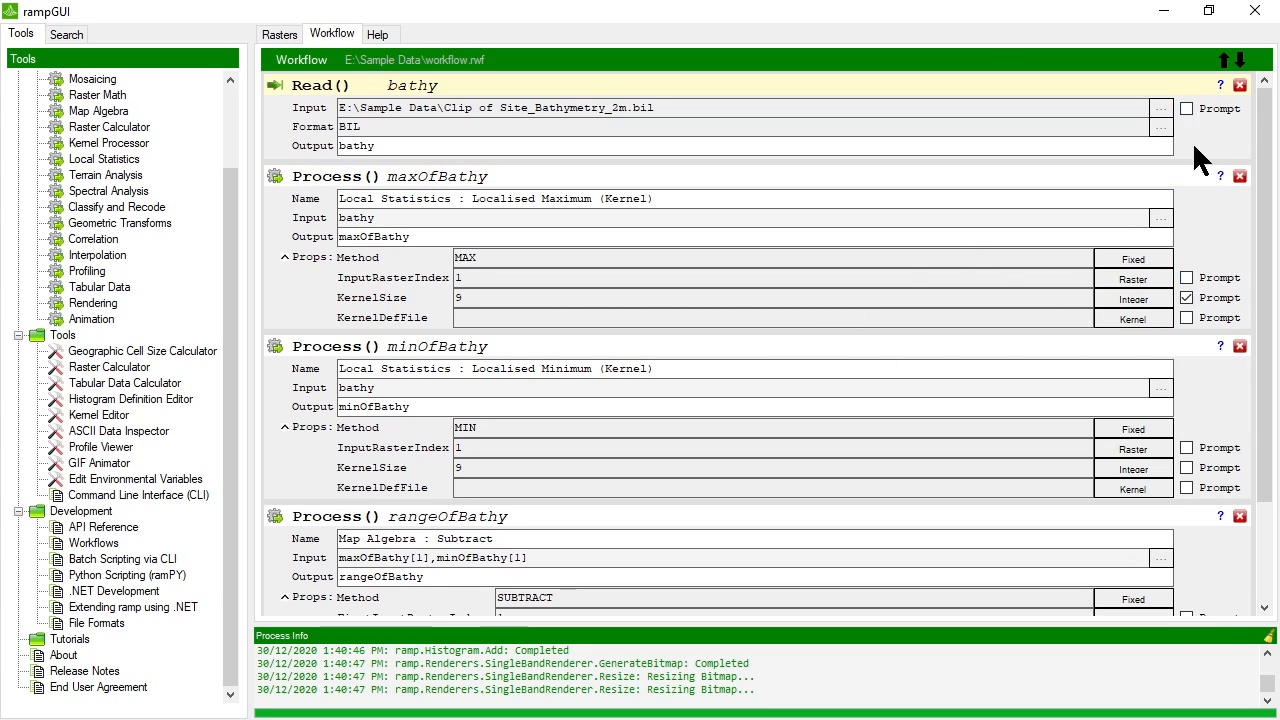
pyautogui.click(1188, 468)
pyautogui.scroll(-1, 1136, 470)
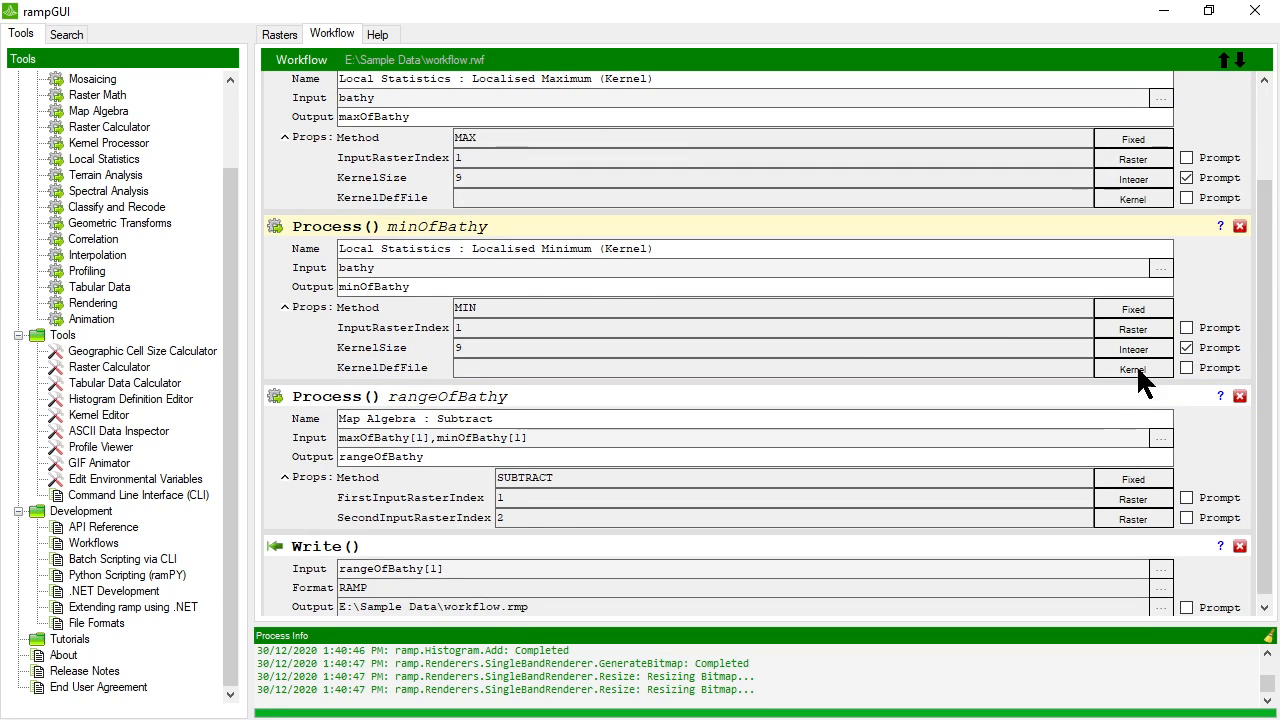
# Step: Save the workflow to its current file and rerun it from the command line with rampflow "E:\Sample Data\workflow.rwf"
pyautogui.click(284, 60)
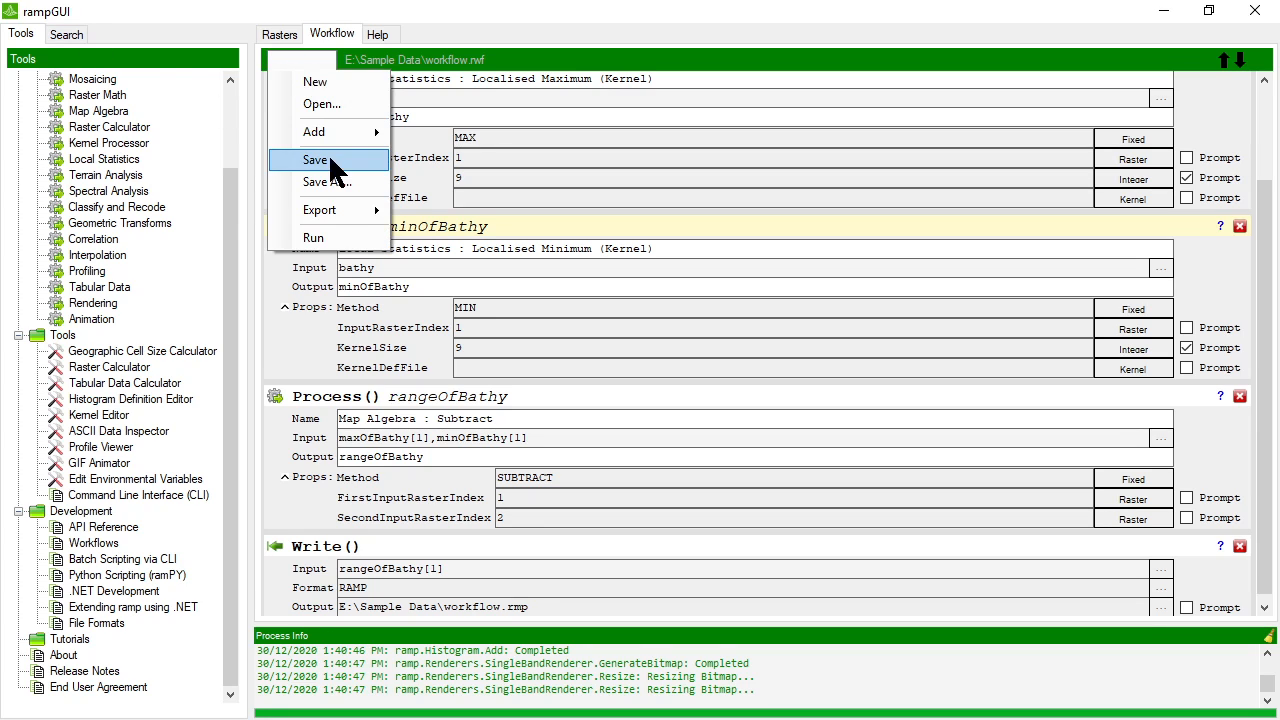
pyautogui.click(313, 237)
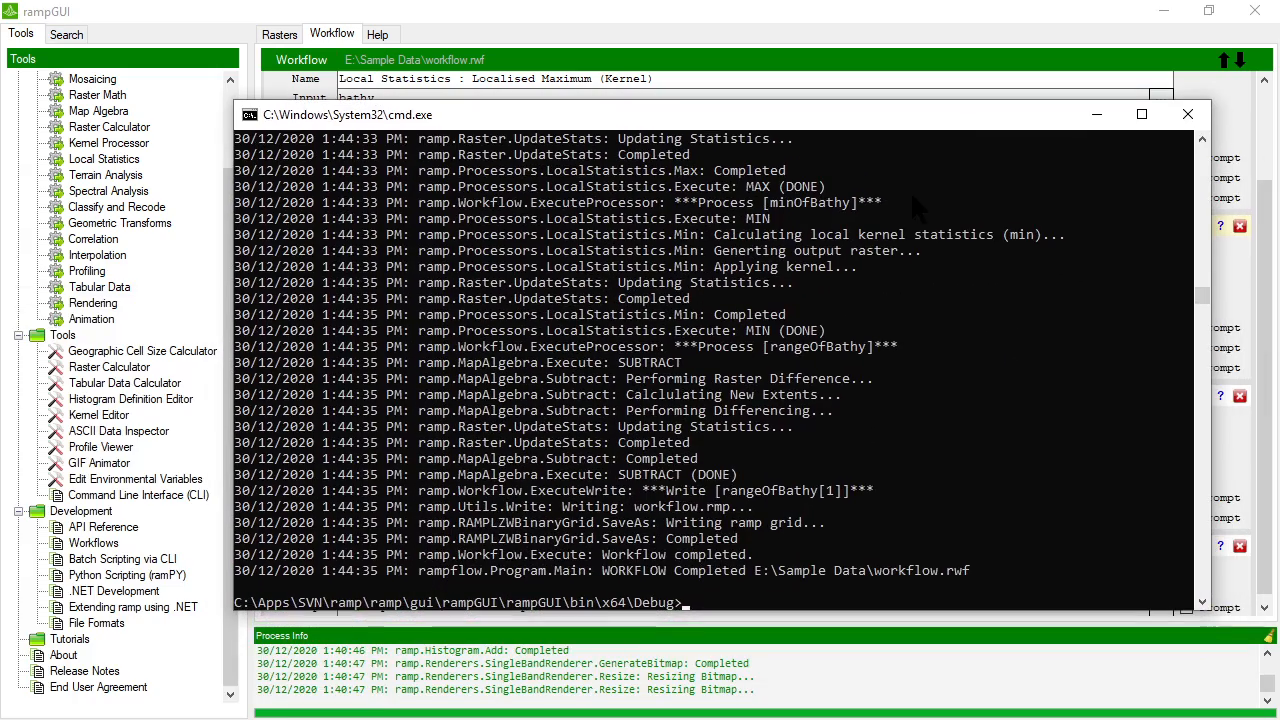
pyautogui.press('Up')
pyautogui.press('Return')
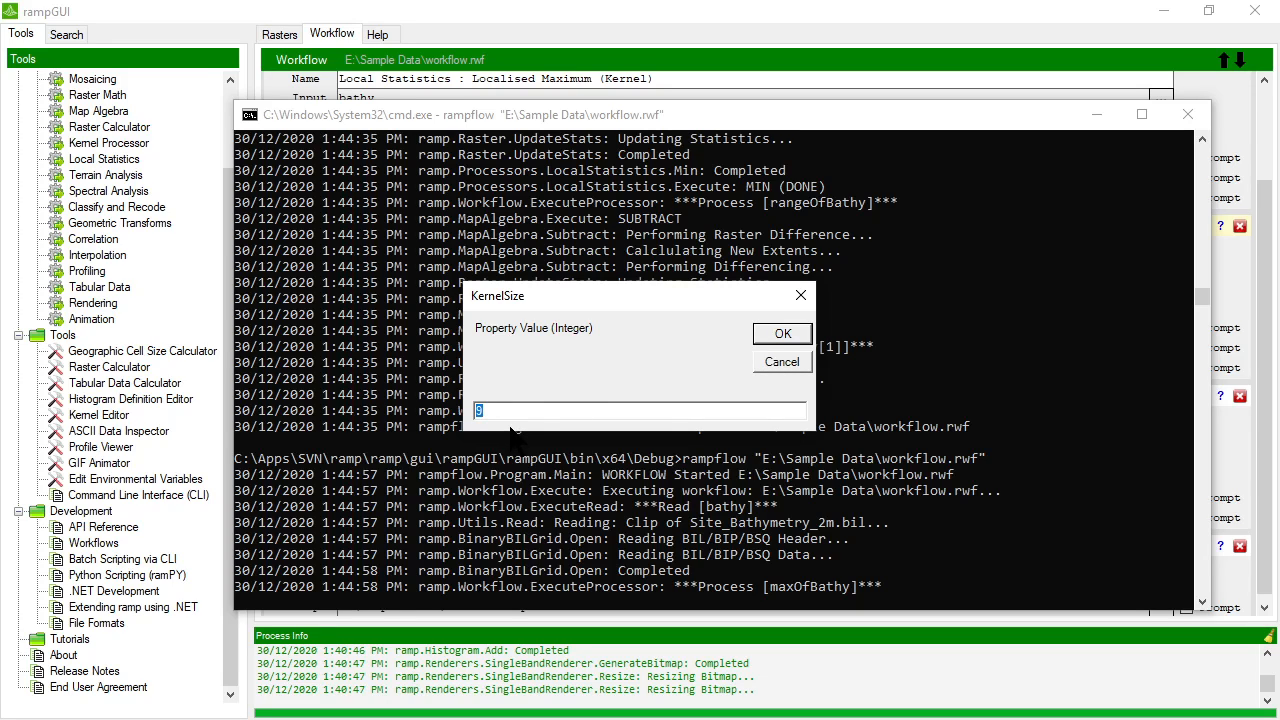
# Step: Enter a KernelSize of 13 for both the maximum and minimum processes, and return to rampGUI
pyautogui.write('13')
pyautogui.press('Return')
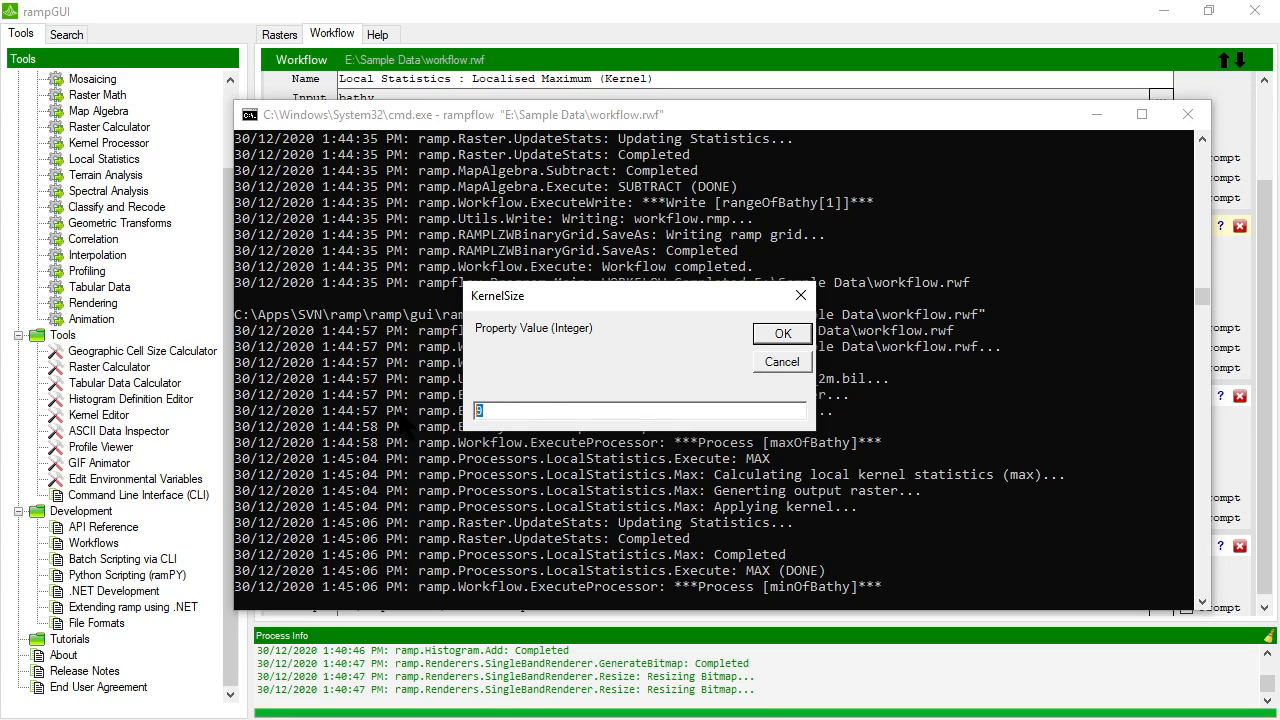
pyautogui.write('13')
pyautogui.click(782, 334)
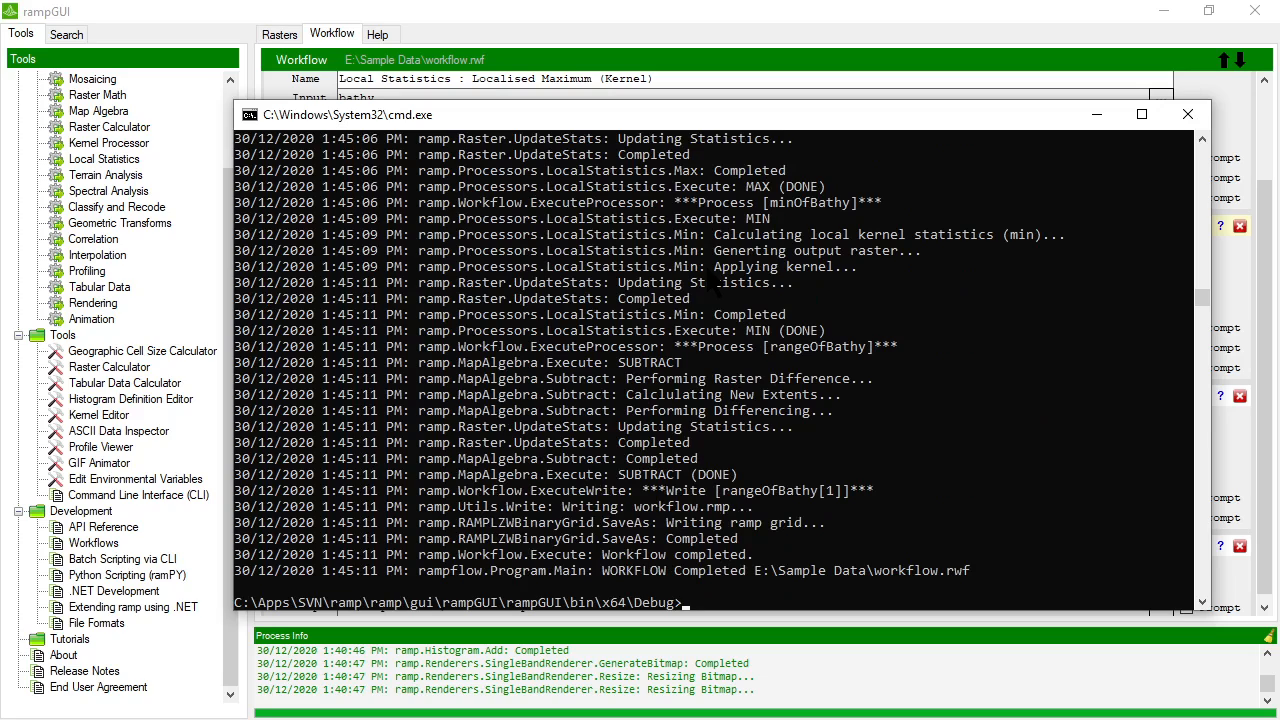
pyautogui.click(1107, 121)
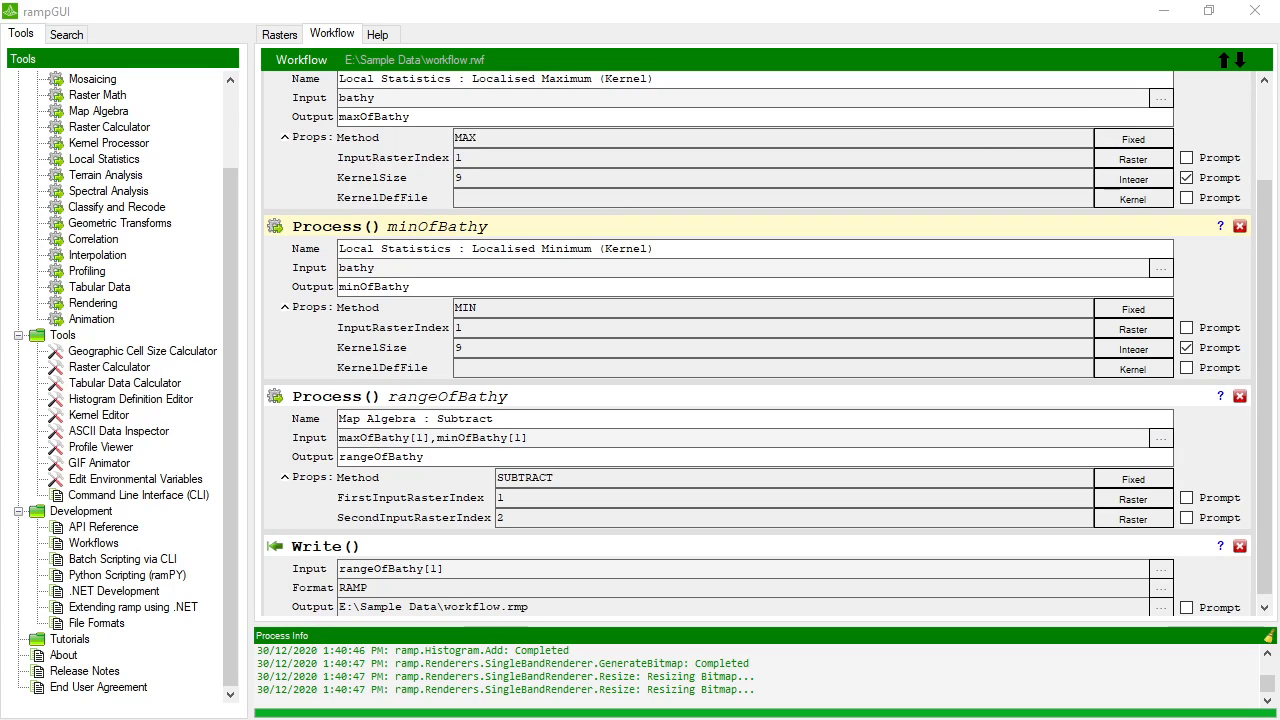
# Step: Add a Release (Memory) item to the workflow and move it up between minOfBathy and rangeOfBathy
pyautogui.rightClick(435, 535)
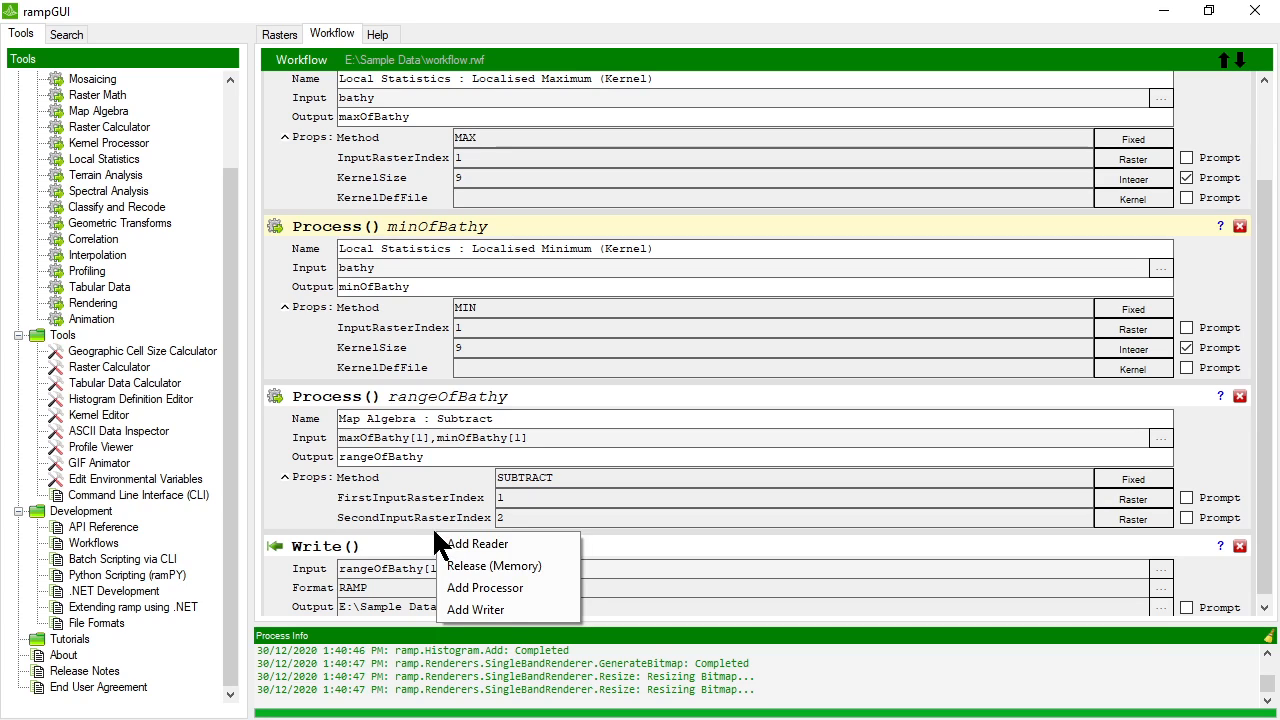
pyautogui.click(512, 567)
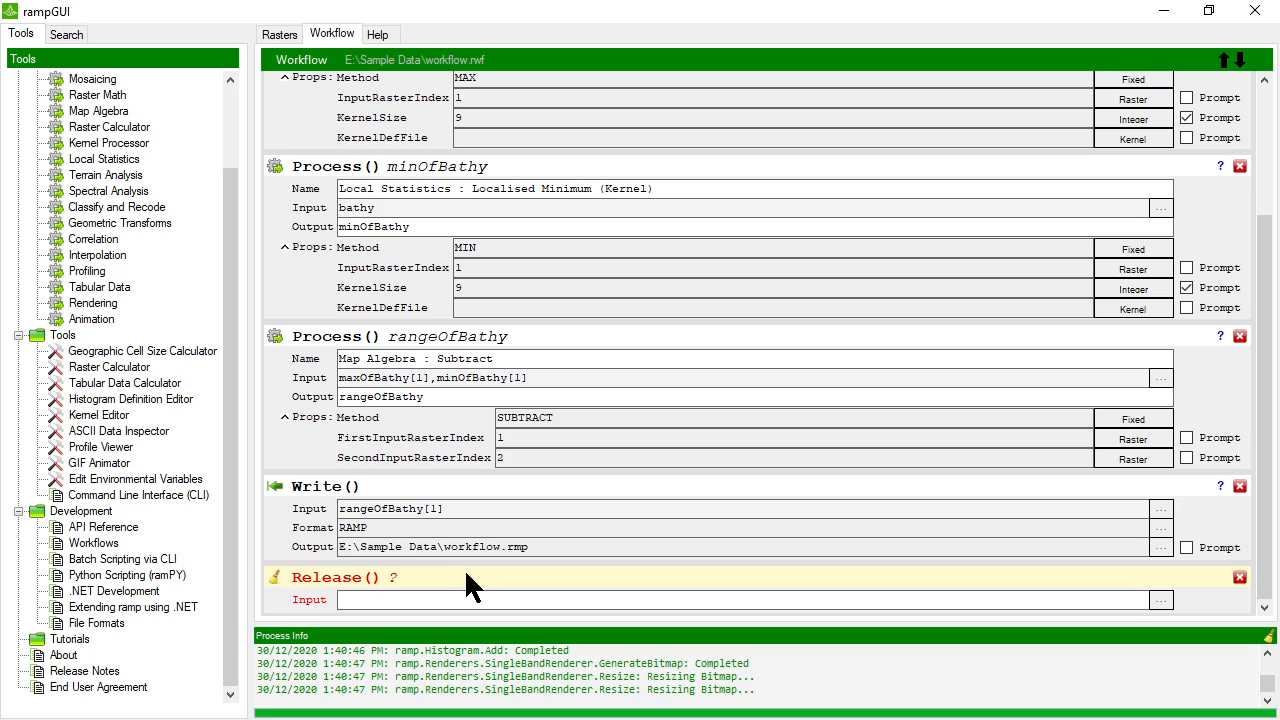
pyautogui.click(1224, 60)
pyautogui.click(1224, 60)
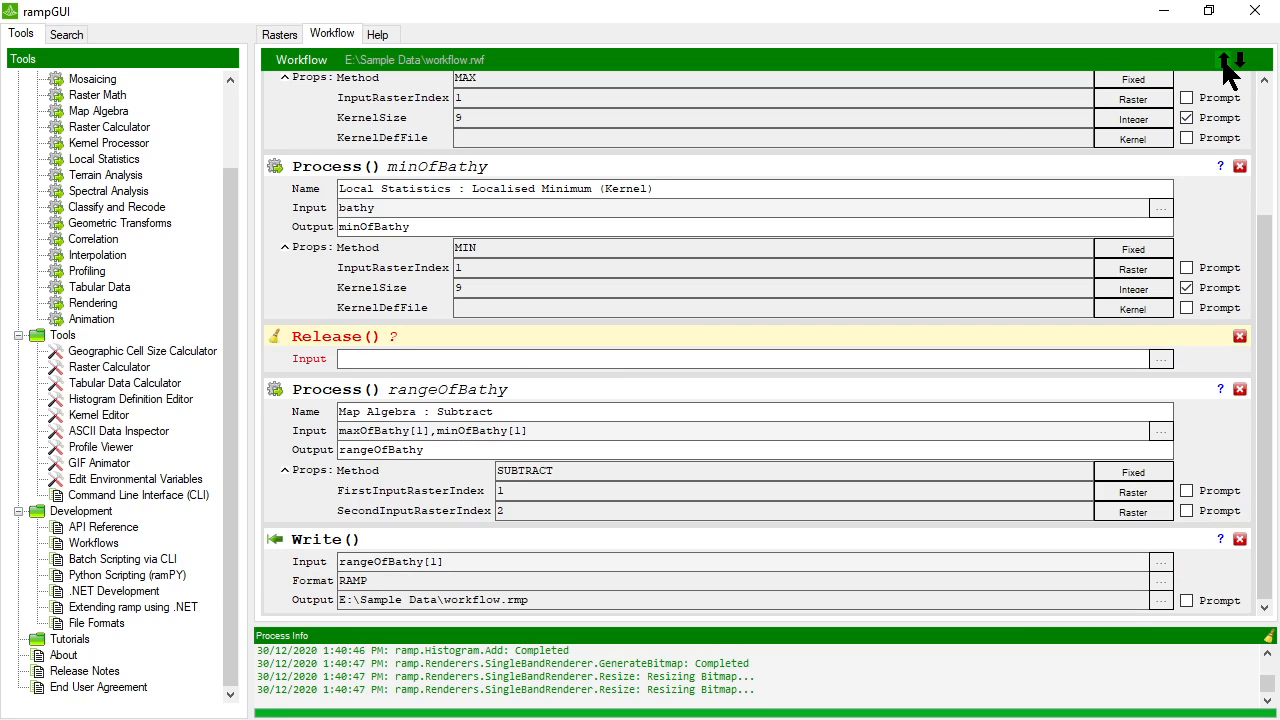
# Step: Set the Release item's input to the bathy raster array produced by the reader
pyautogui.scroll(3, 600, 403)
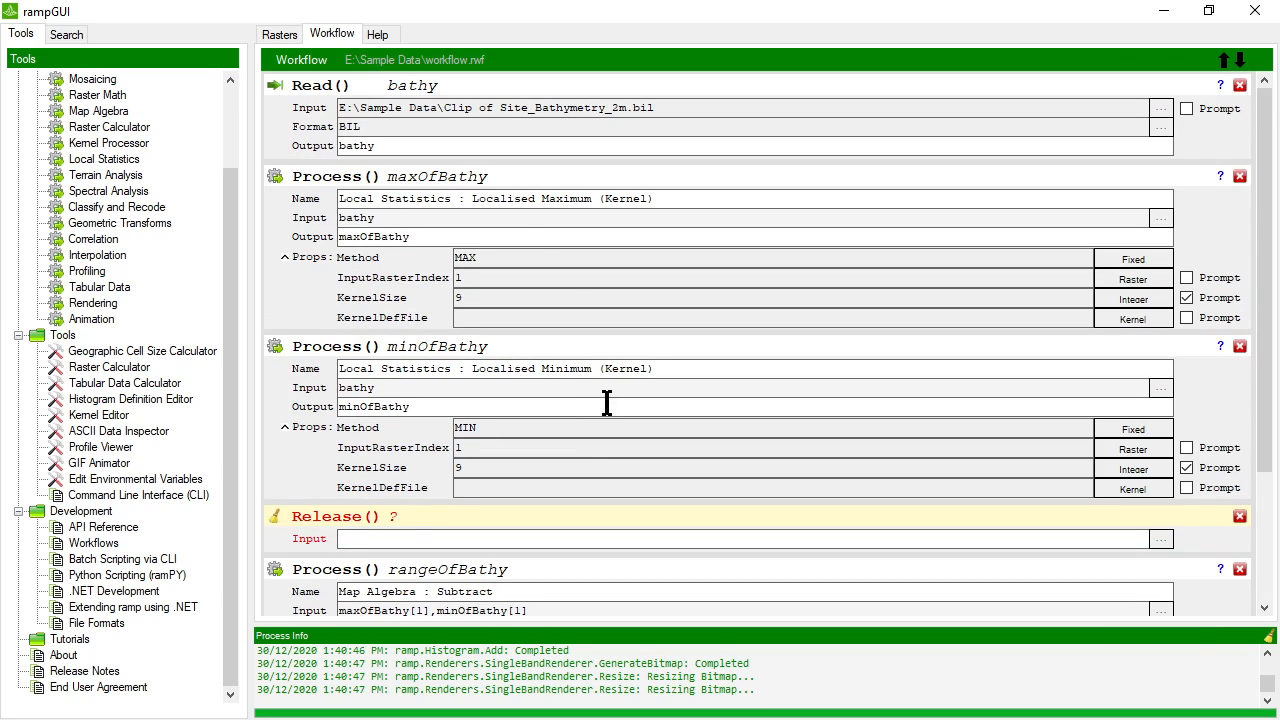
pyautogui.click(460, 90)
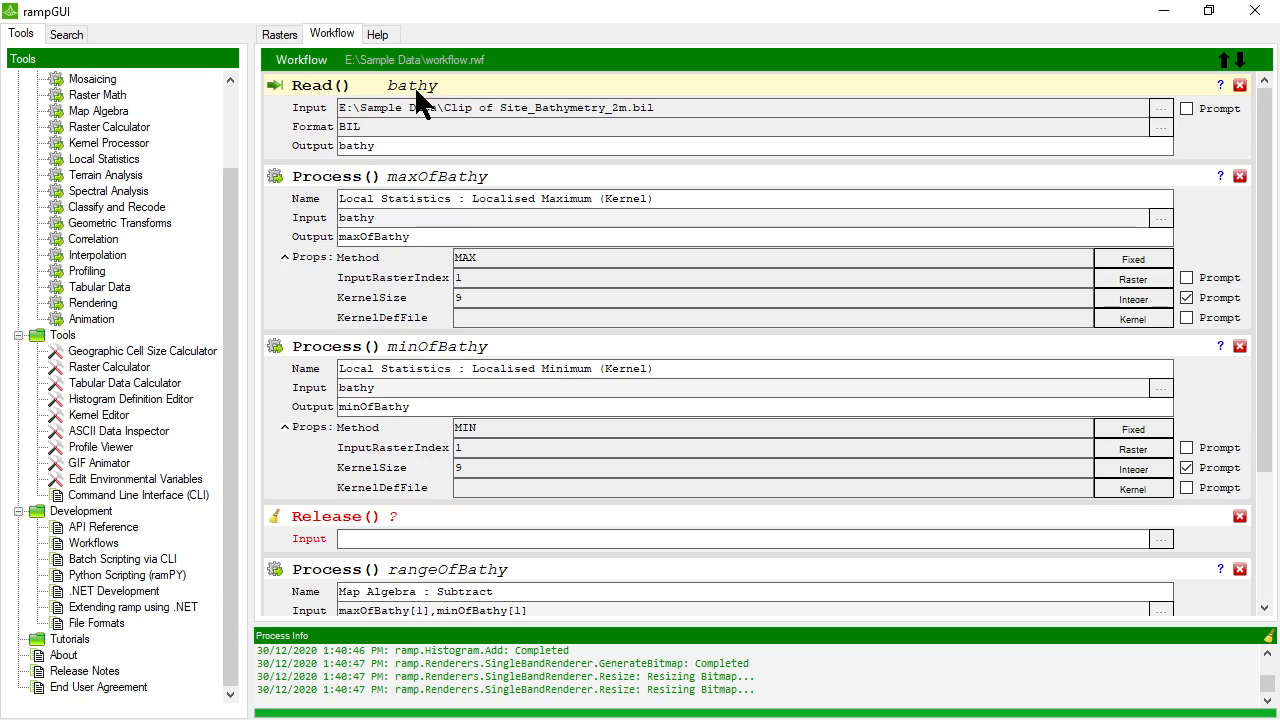
pyautogui.click(408, 143)
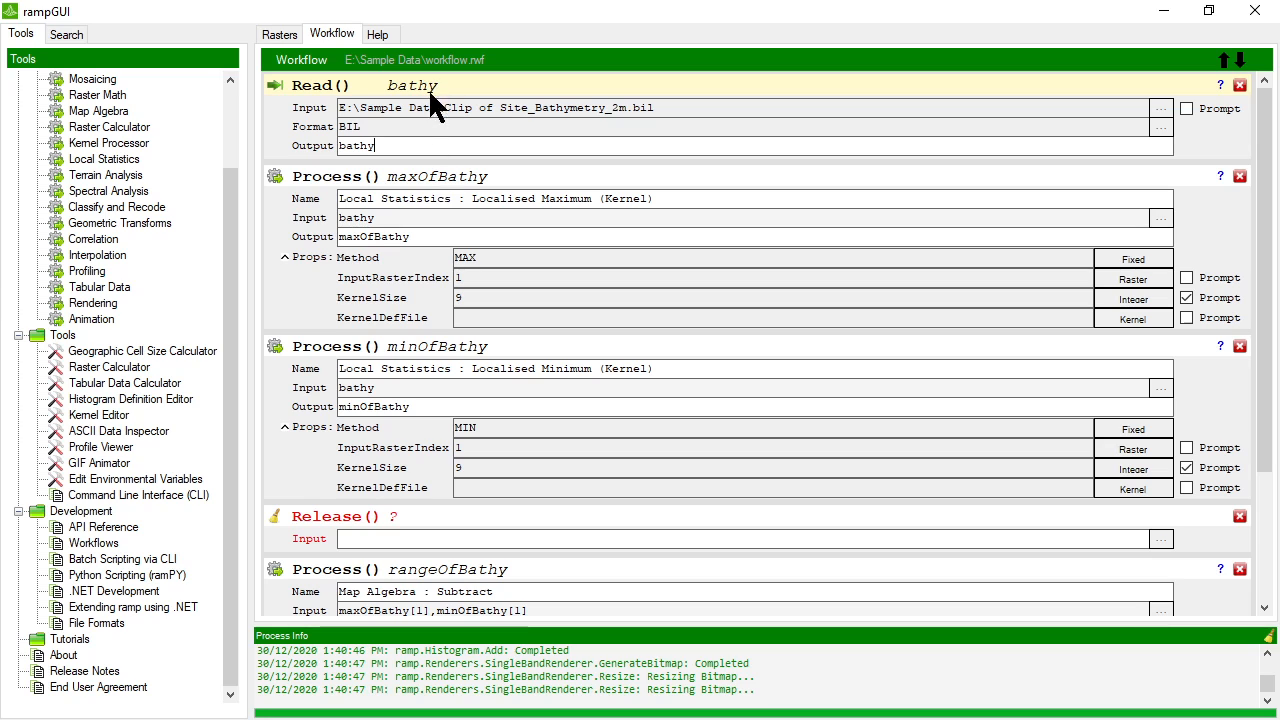
pyautogui.scroll(-3, 436, 130)
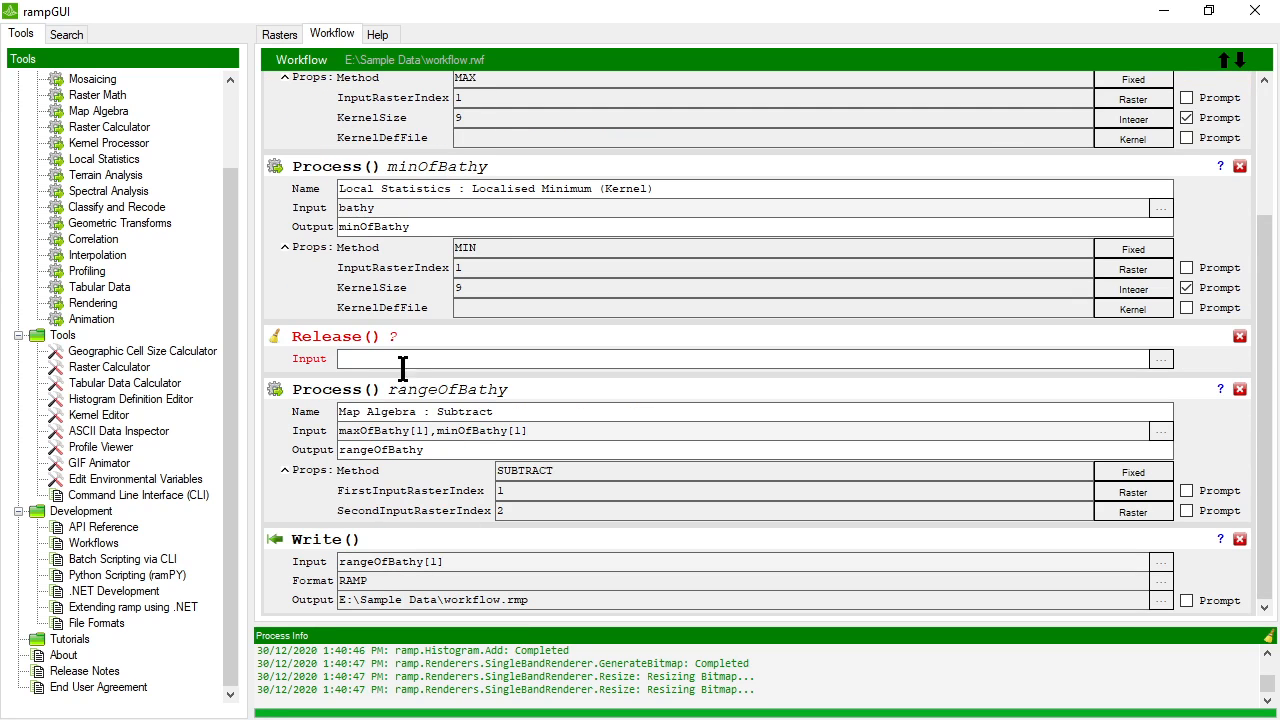
pyautogui.click(1160, 359)
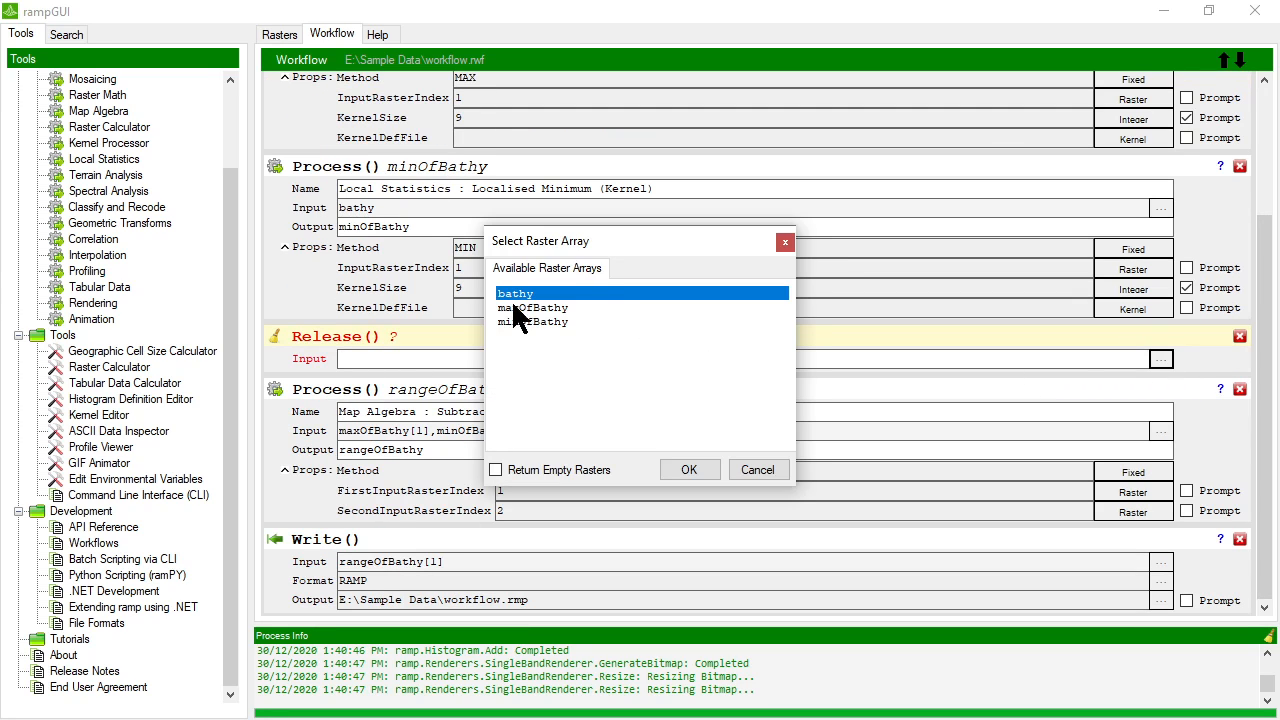
pyautogui.click(690, 469)
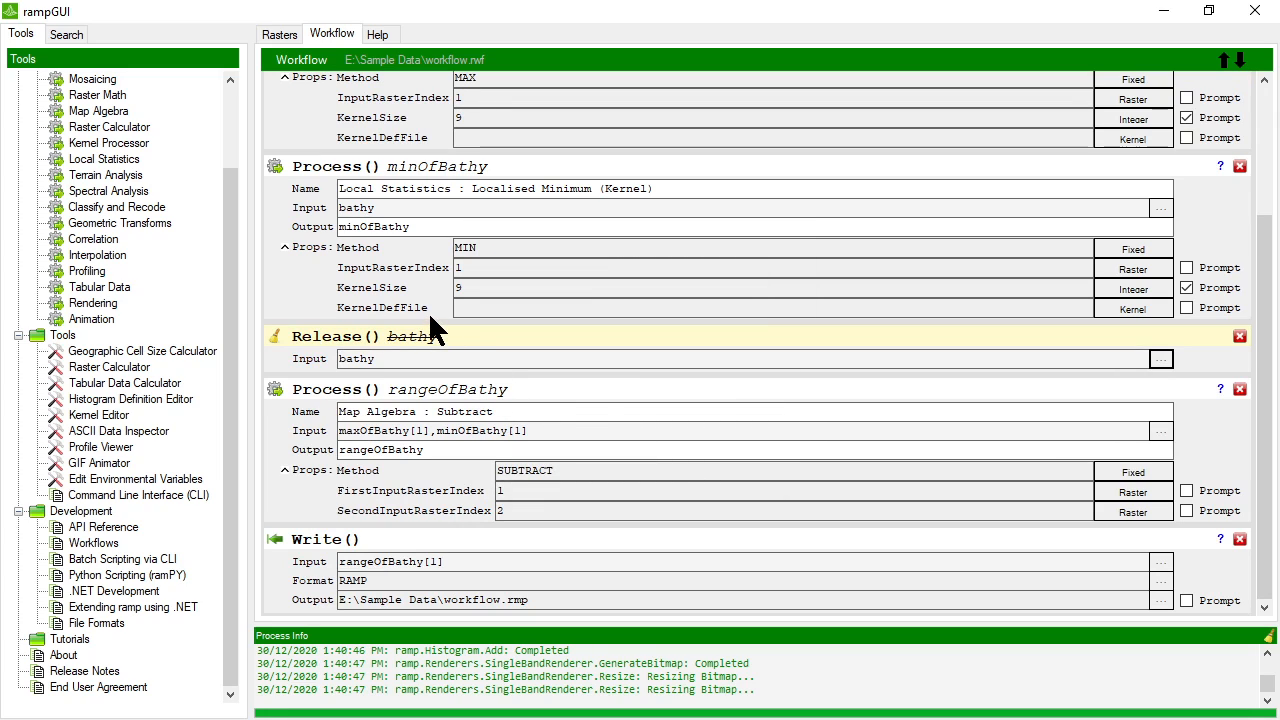
pyautogui.click(563, 414)
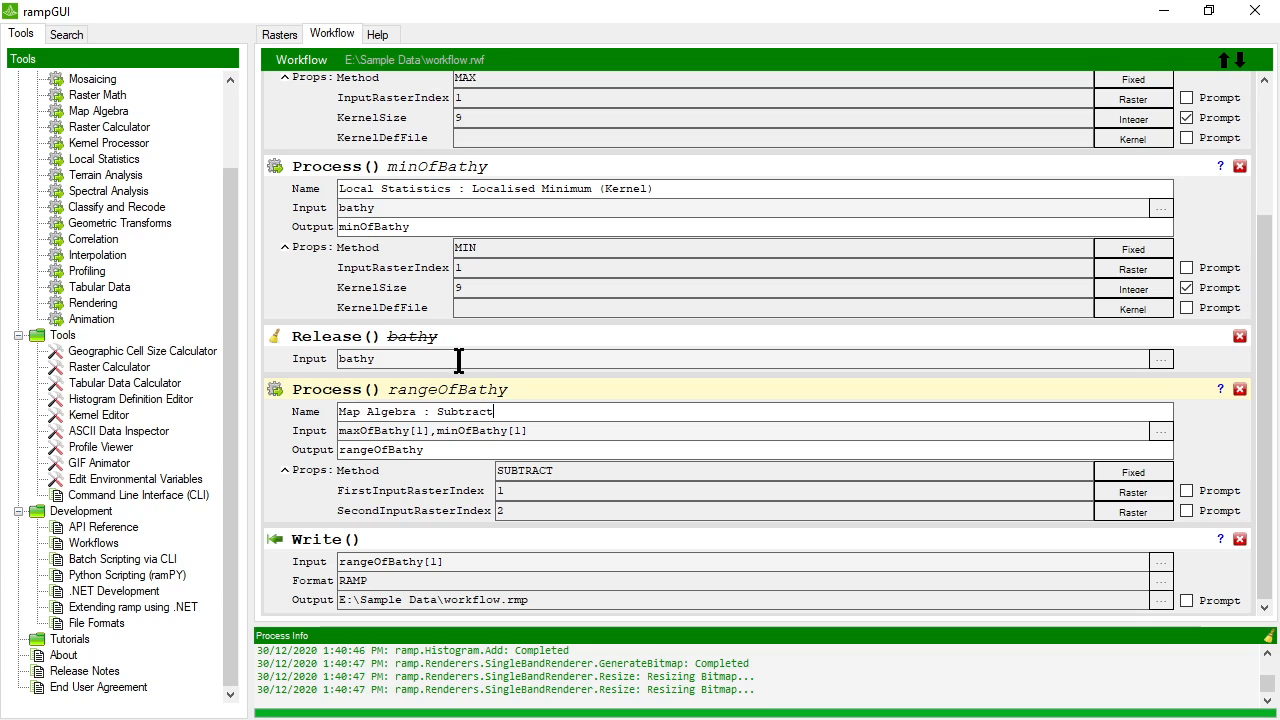
pyautogui.click(536, 431)
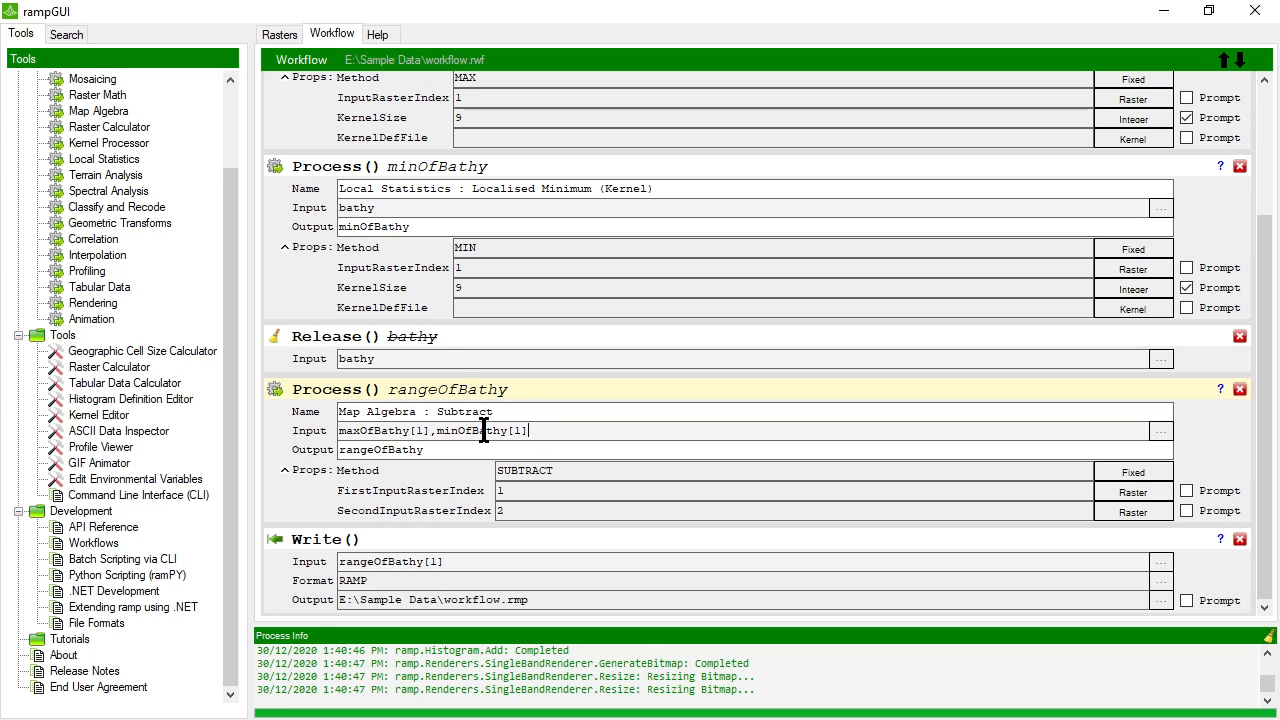
pyautogui.click(456, 359)
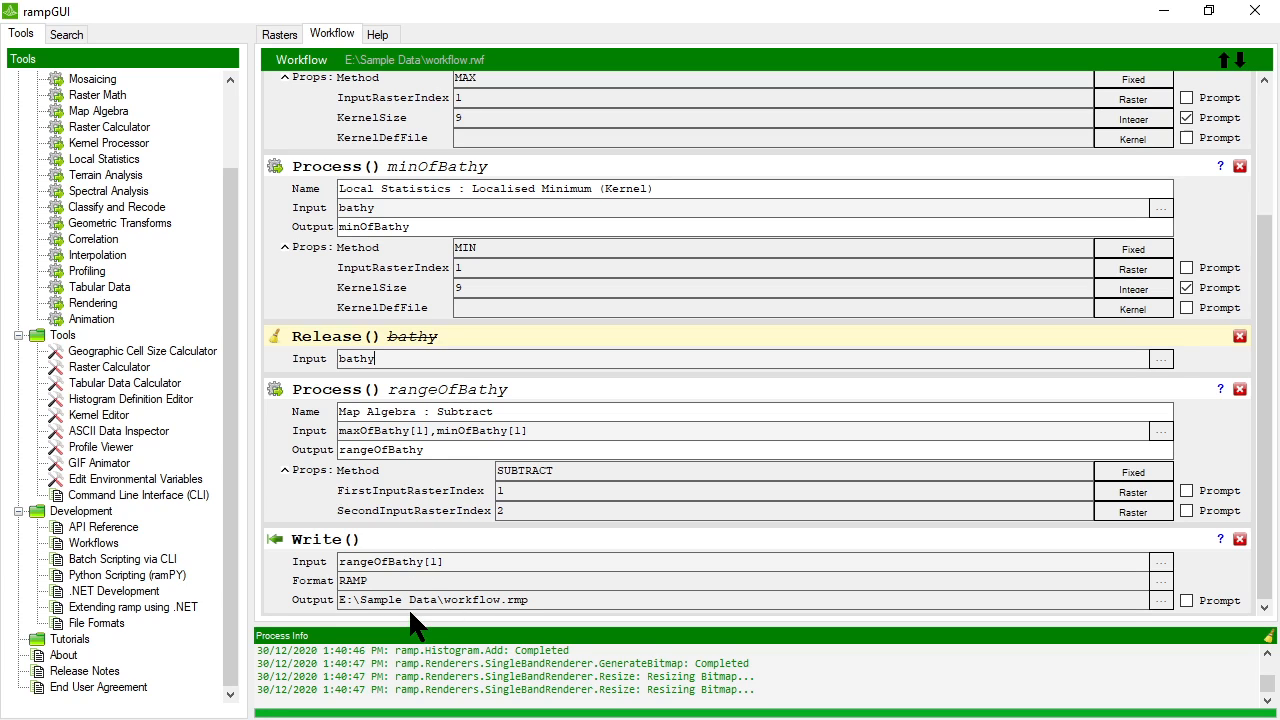
# Step: Add a Classify and Recode : Generate Raster Statistics process to the workflow and move it up above the Write item
pyautogui.rightClick(420, 529)
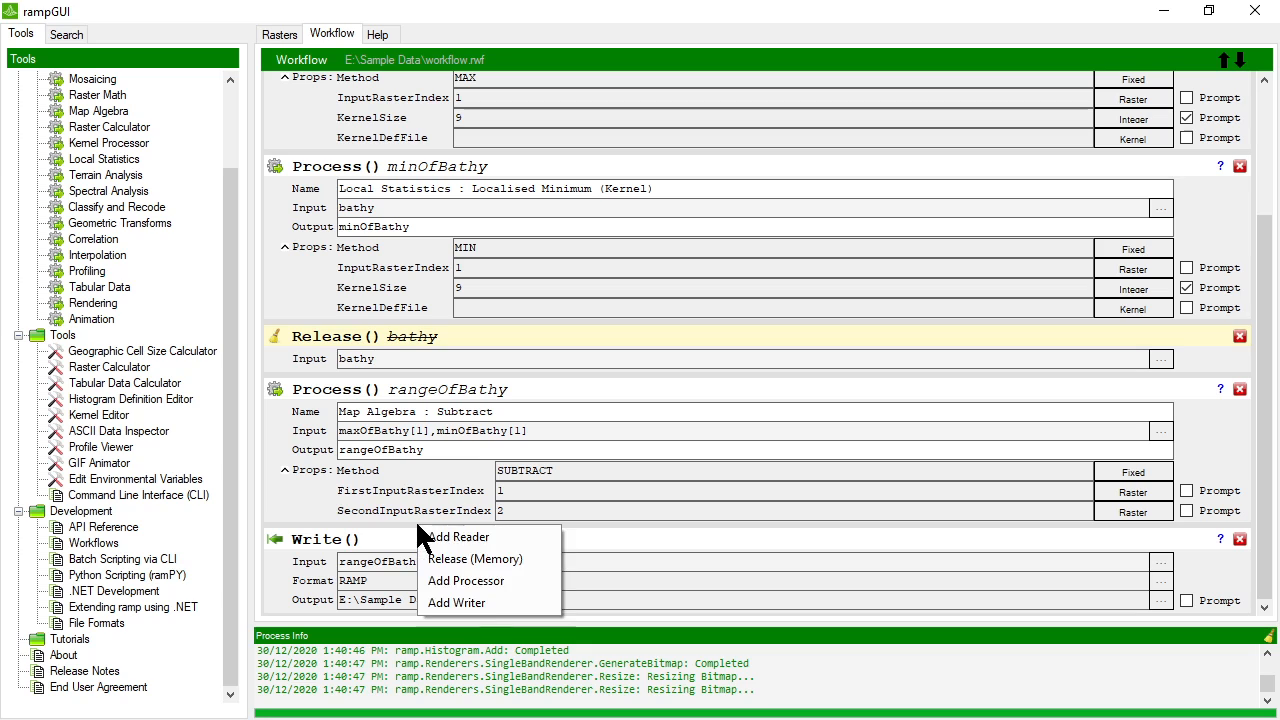
pyautogui.click(465, 580)
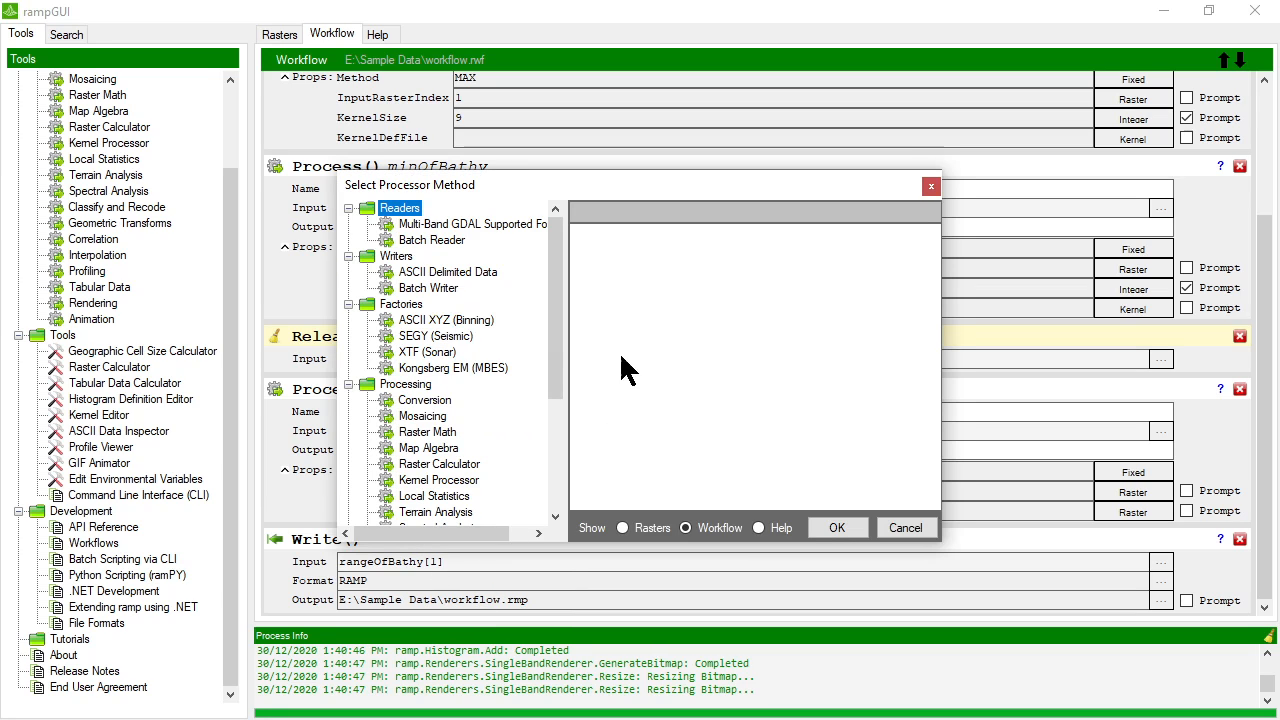
pyautogui.click(450, 224)
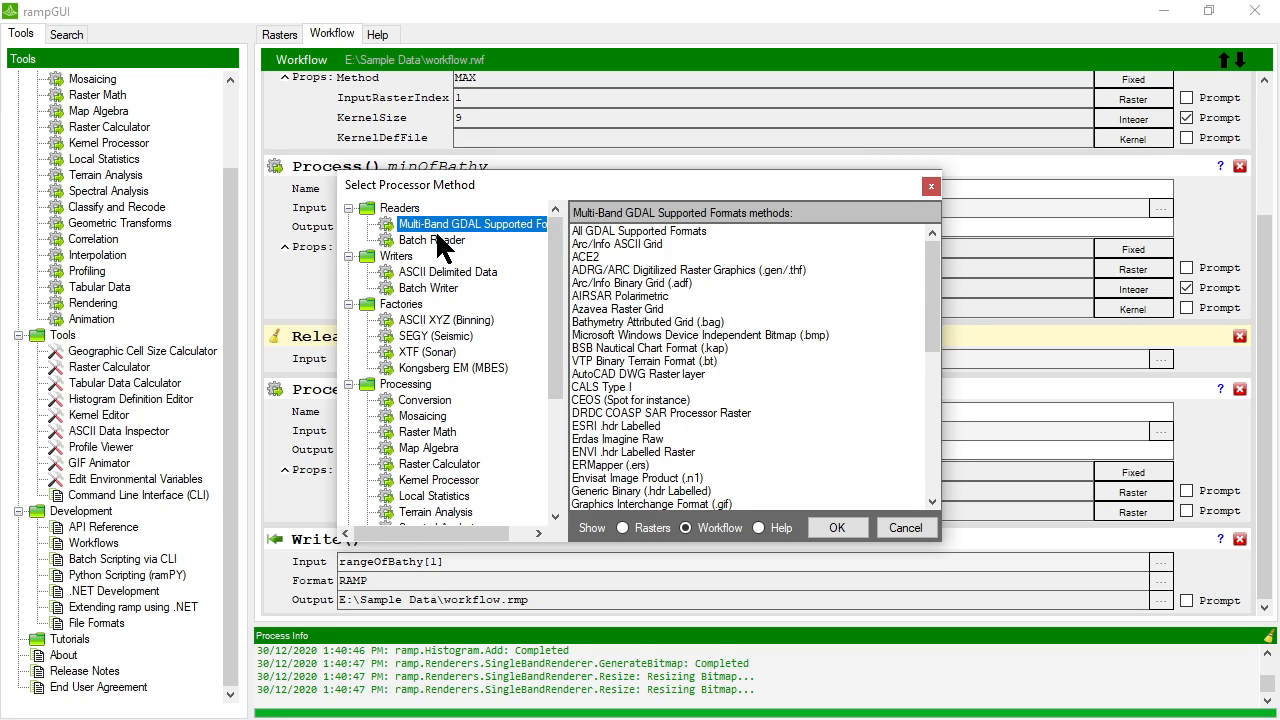
pyautogui.scroll(-2, 443, 405)
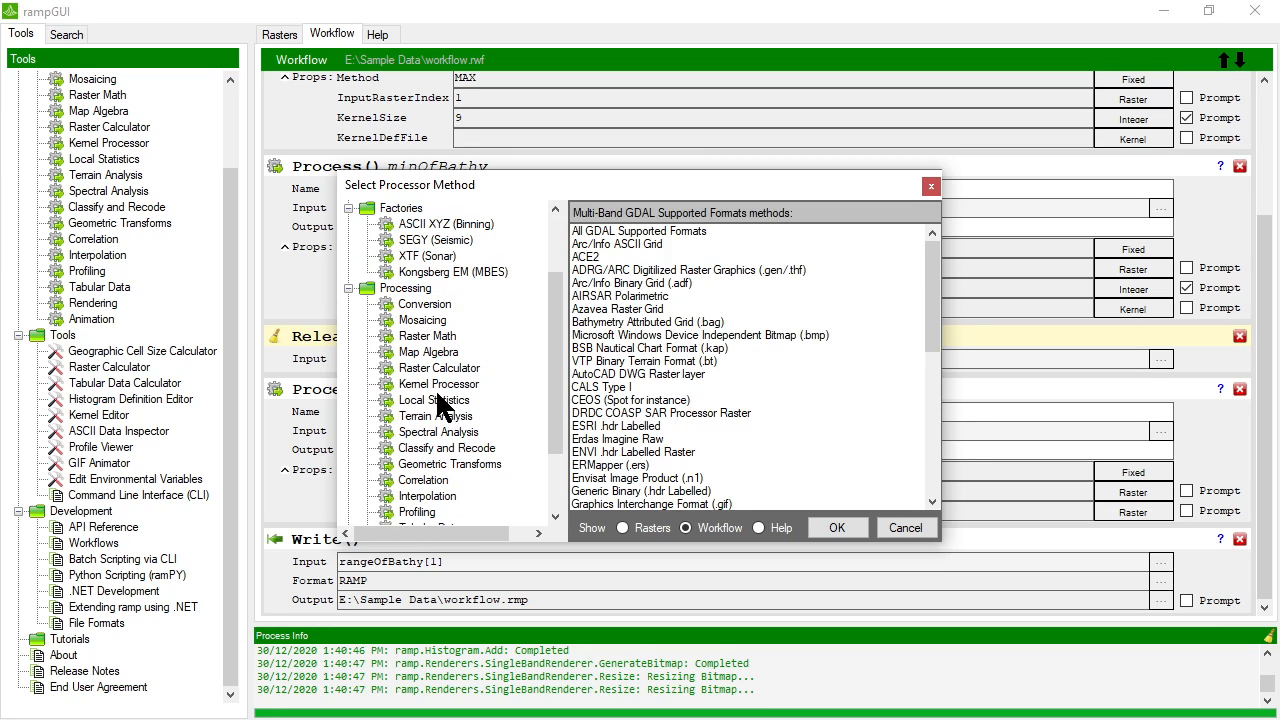
pyautogui.click(440, 449)
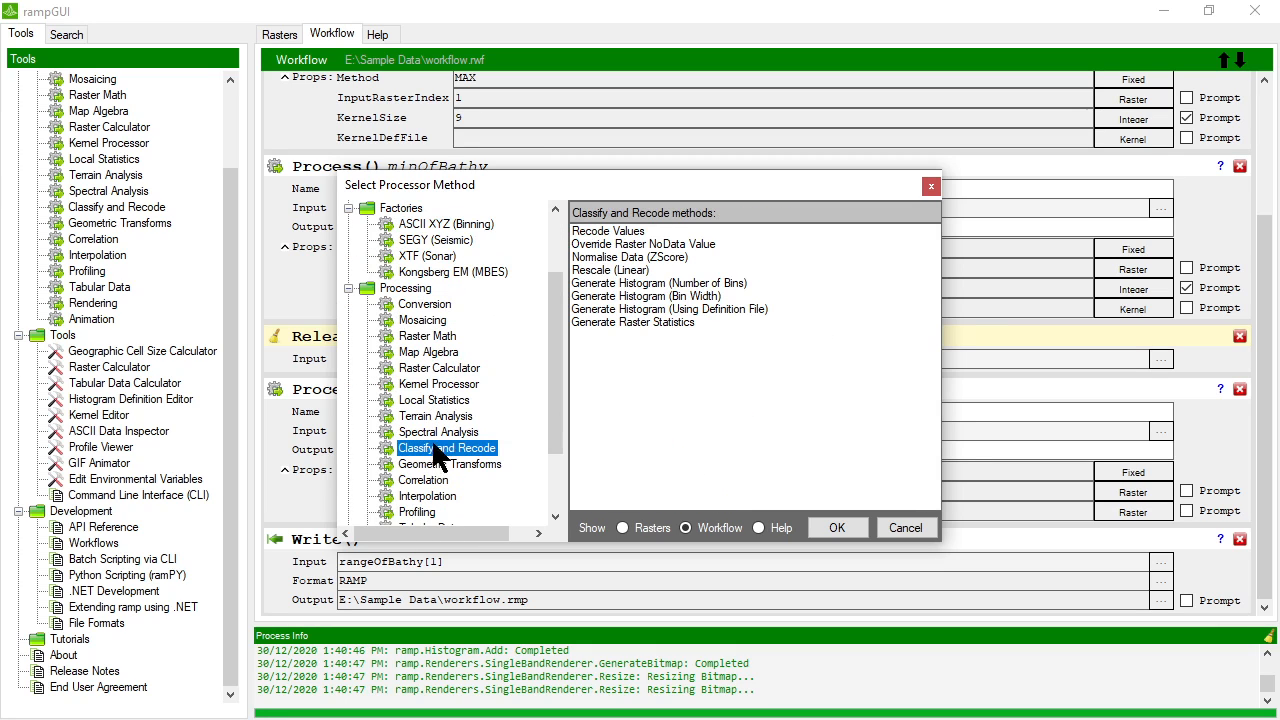
pyautogui.click(646, 322)
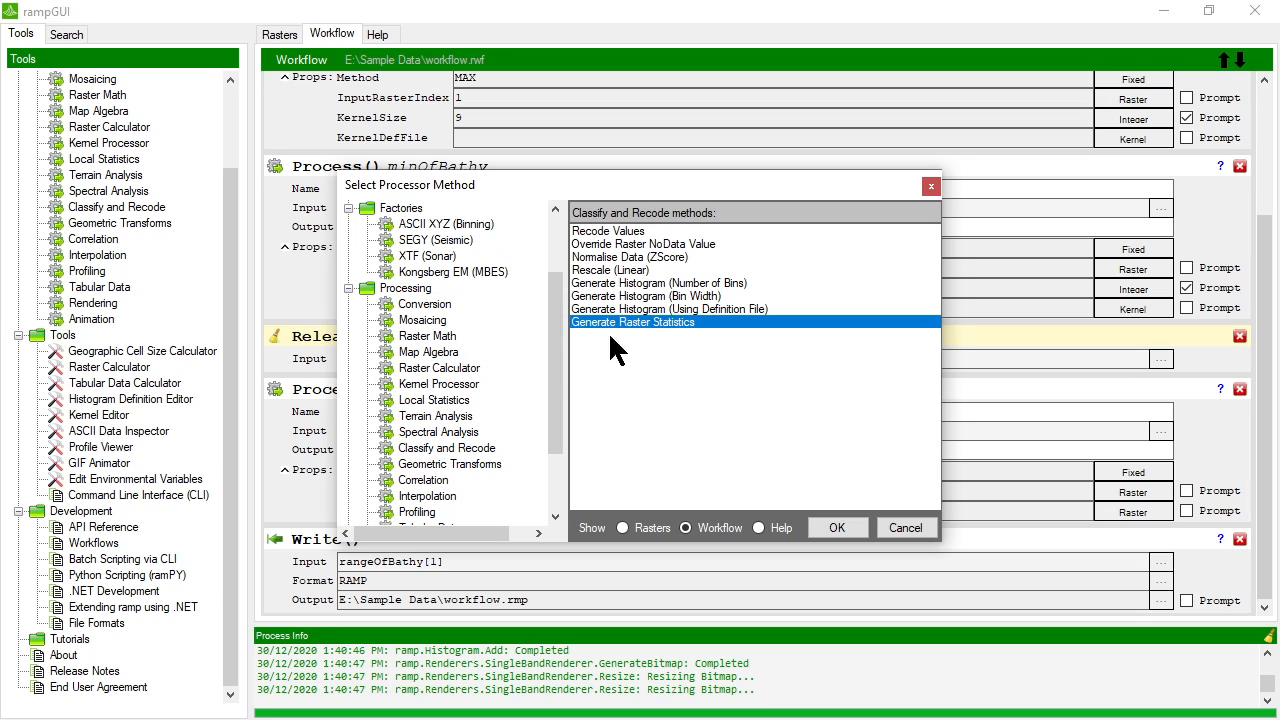
pyautogui.click(836, 522)
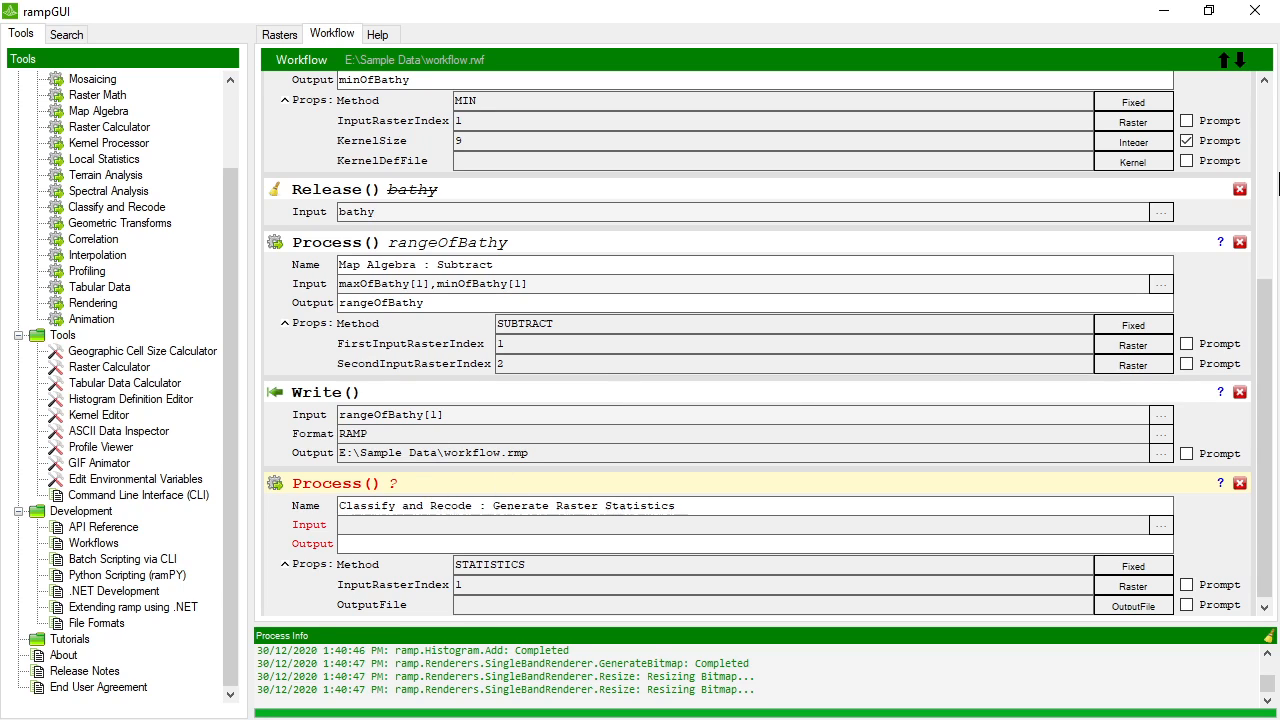
pyautogui.click(1223, 60)
# Step: Set the Generate Raster Statistics process's input to the rangeOfBathy raster array
pyautogui.click(370, 434)
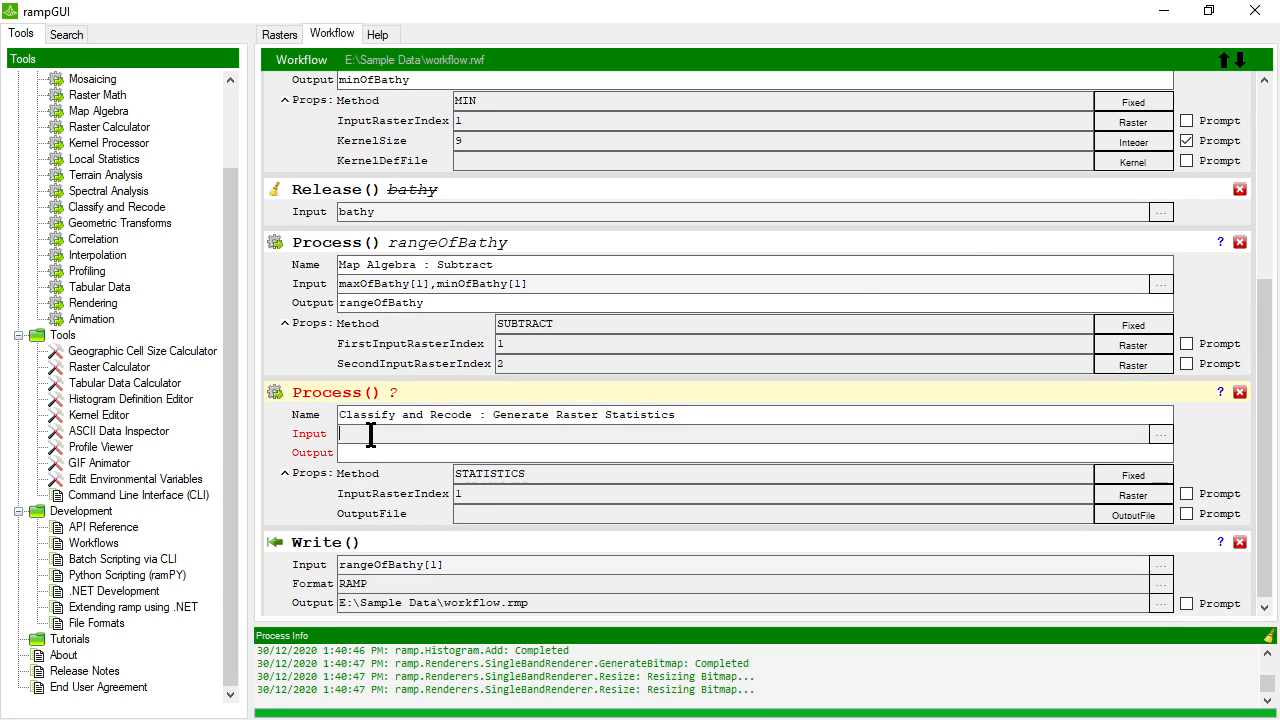
pyautogui.click(1161, 436)
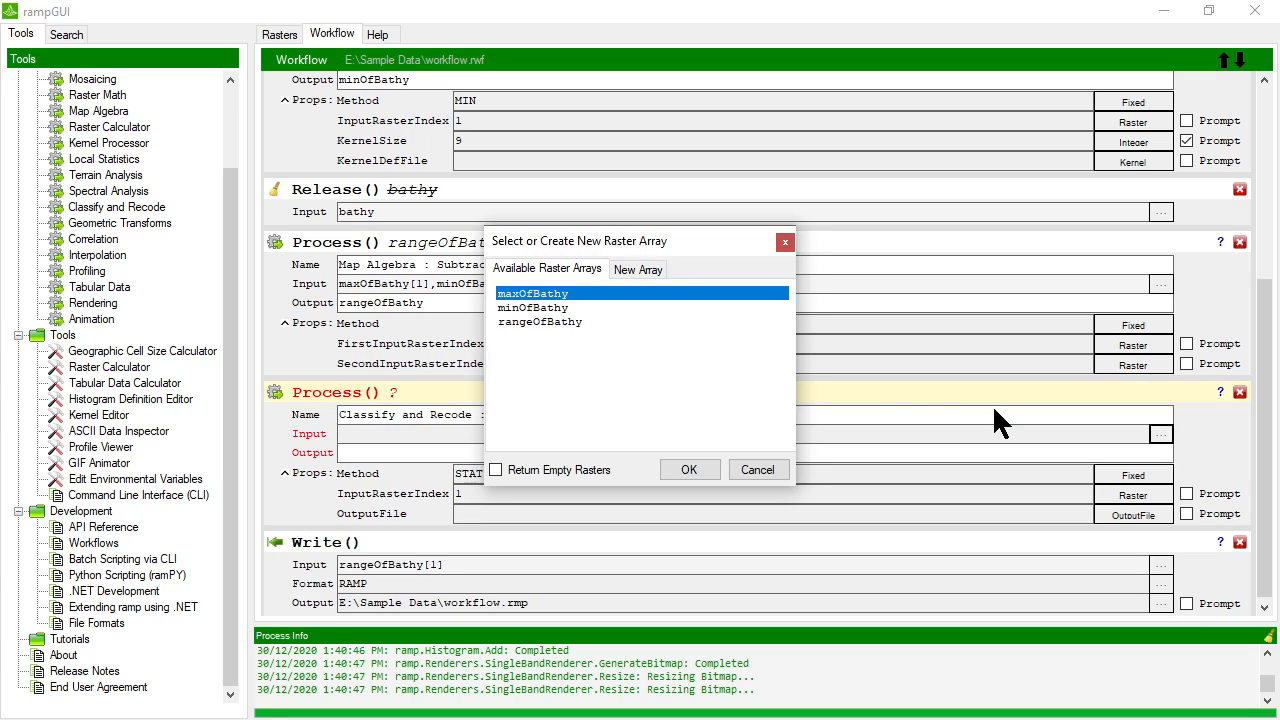
pyautogui.click(526, 322)
pyautogui.click(689, 470)
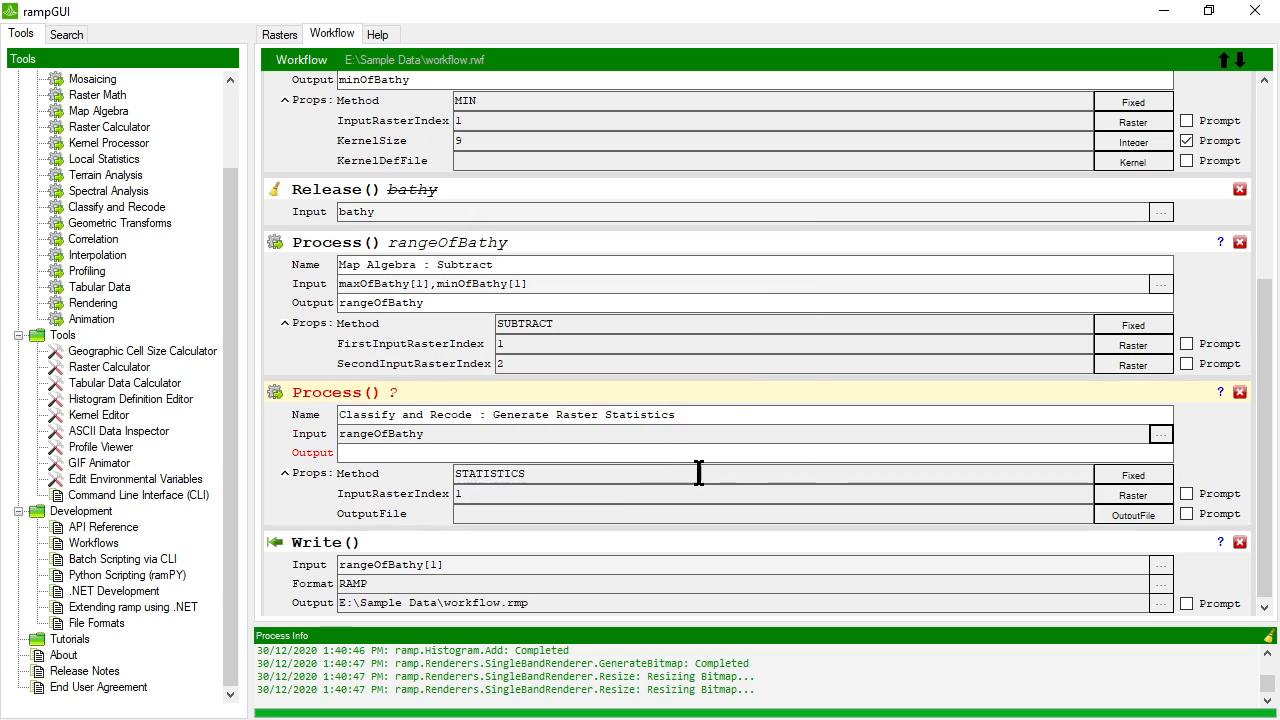
# Step: Name the Generate Raster Statistics process's output noDataRaster
pyautogui.click(428, 452)
pyautogui.click(476, 434)
pyautogui.write('no')
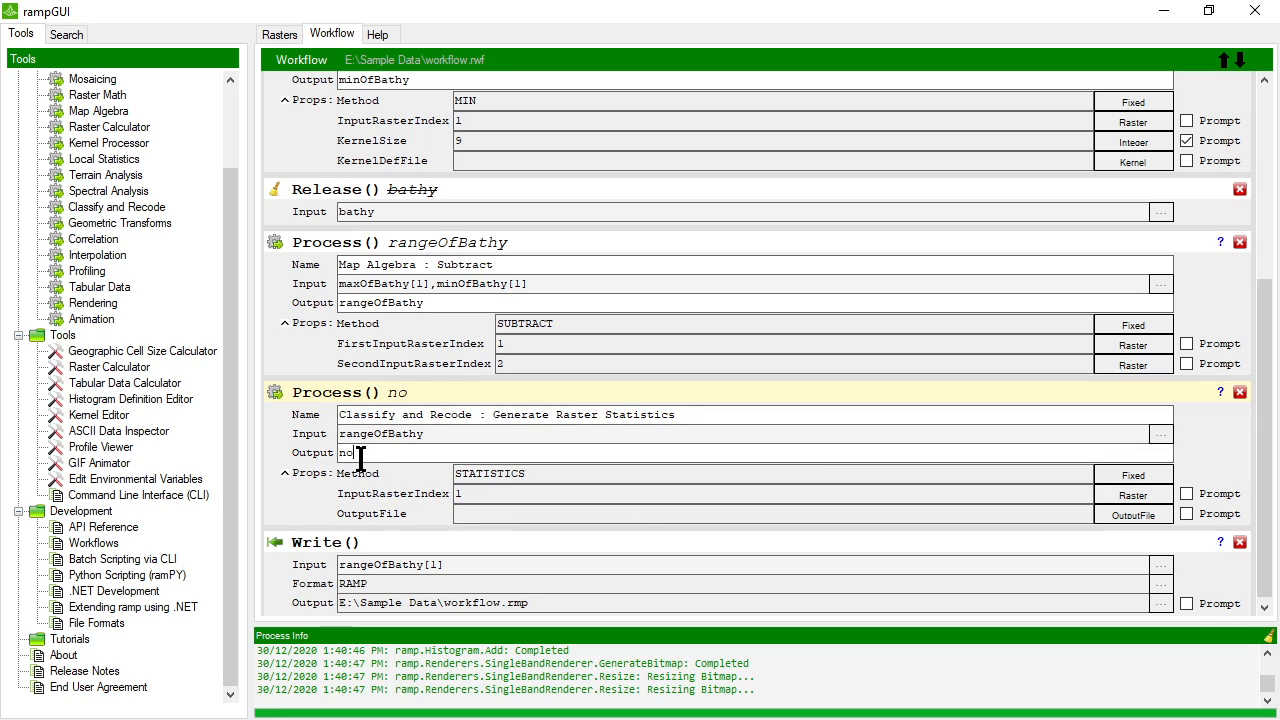
pyautogui.write('DataRaster')
pyautogui.click(433, 437)
pyautogui.moveTo(427, 453); pyautogui.dragTo(340, 453)
pyautogui.click(457, 455)
pyautogui.moveTo(430, 453); pyautogui.dragTo(340, 453)
pyautogui.click(460, 458)
pyautogui.click(502, 514)
# Step: Review the workflow from Read to Write and open its export format choices
pyautogui.scroll(3, 443, 410)
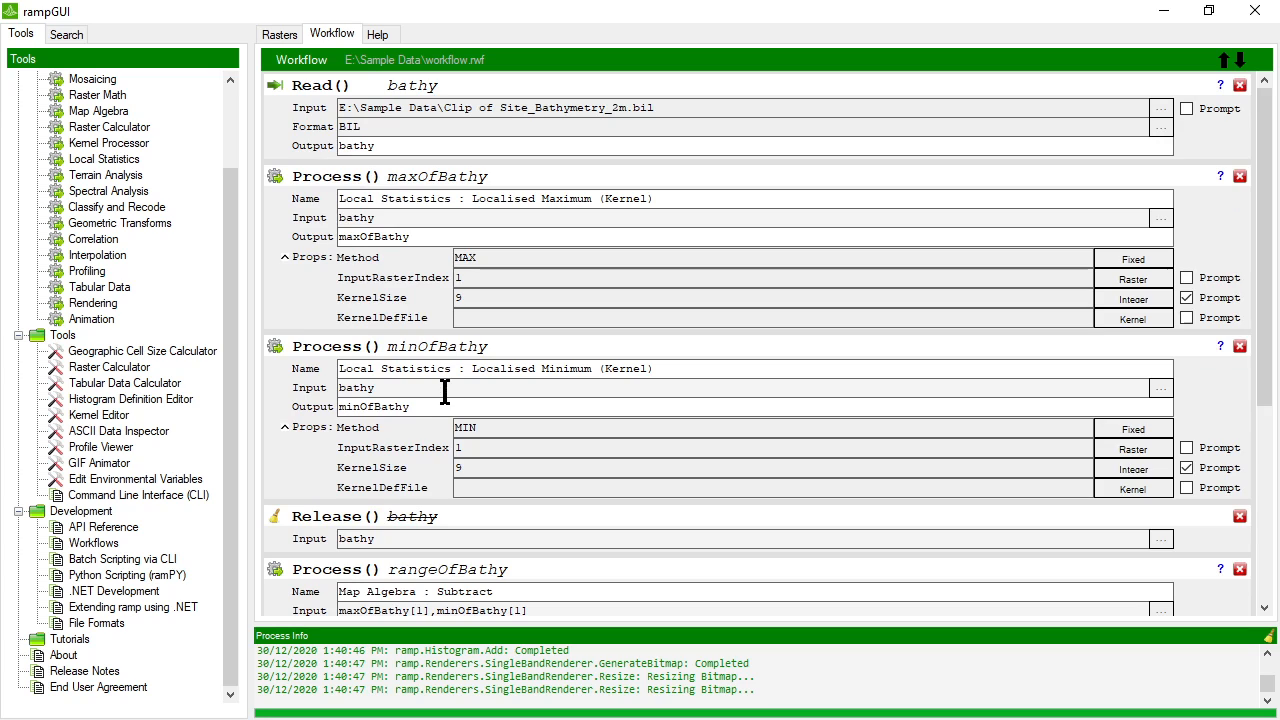
pyautogui.scroll(-3, 445, 392)
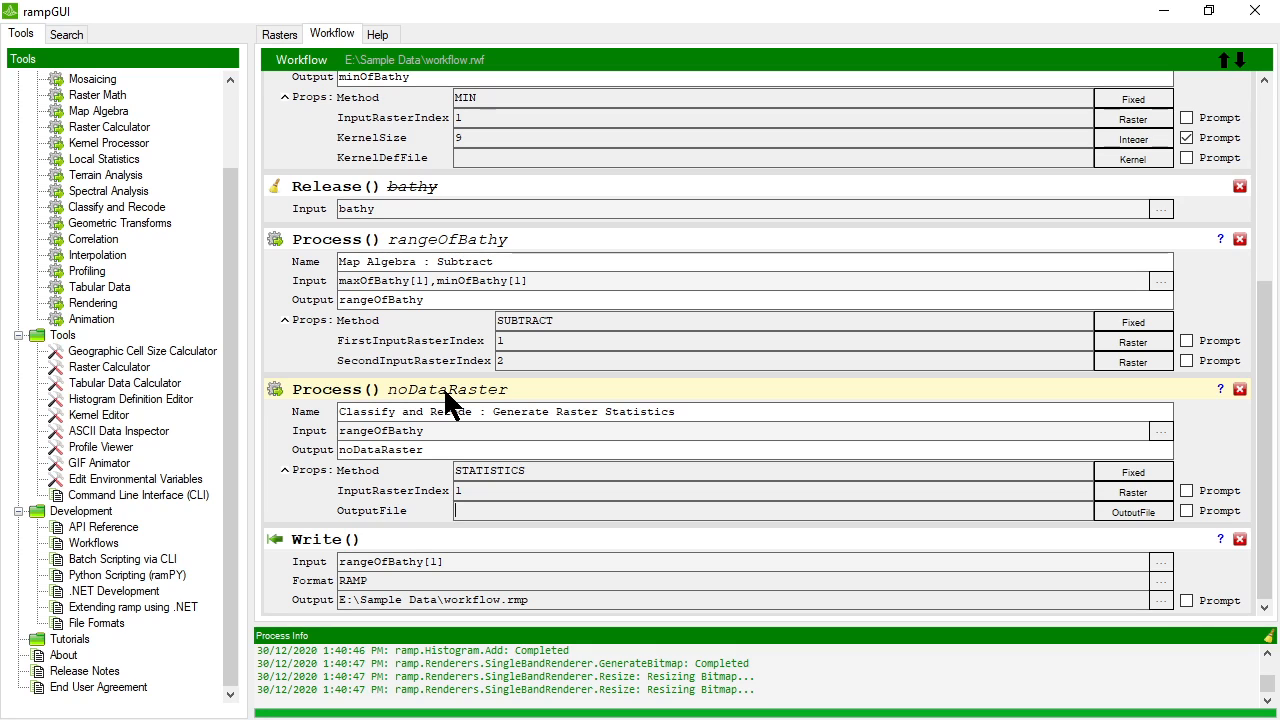
pyautogui.scroll(3, 443, 386)
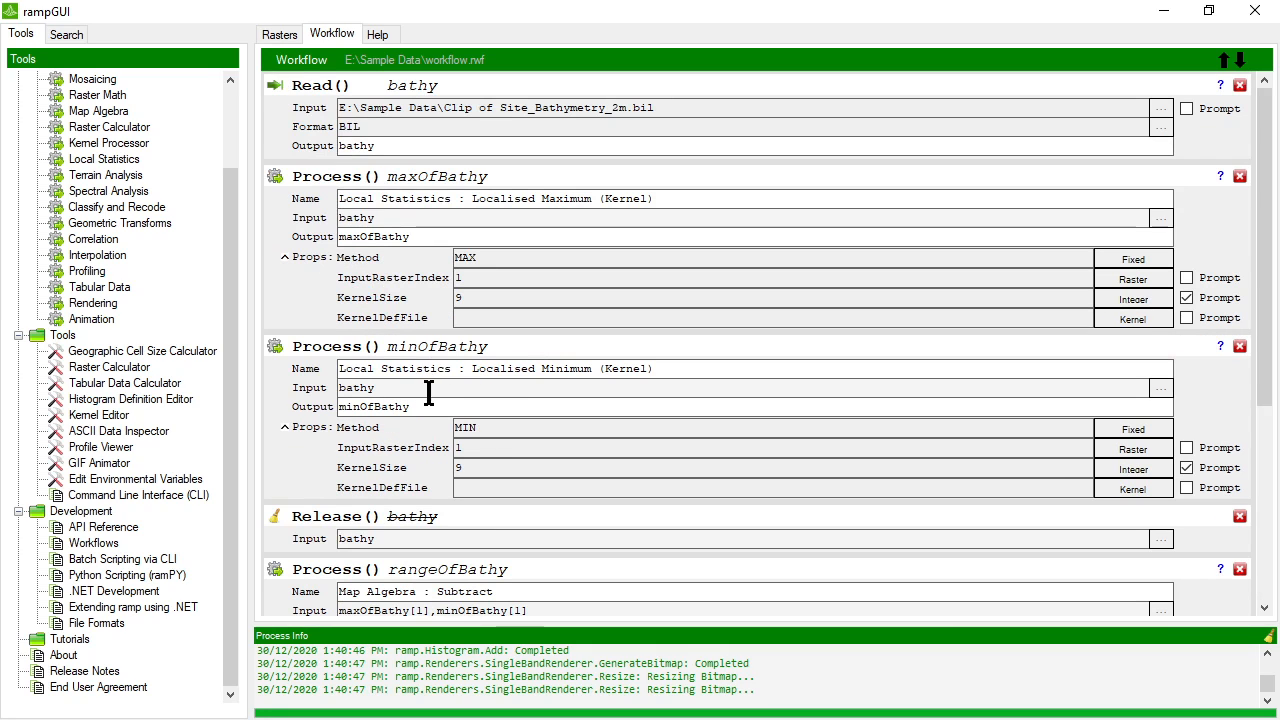
pyautogui.click(296, 58)
pyautogui.moveTo(332, 212)
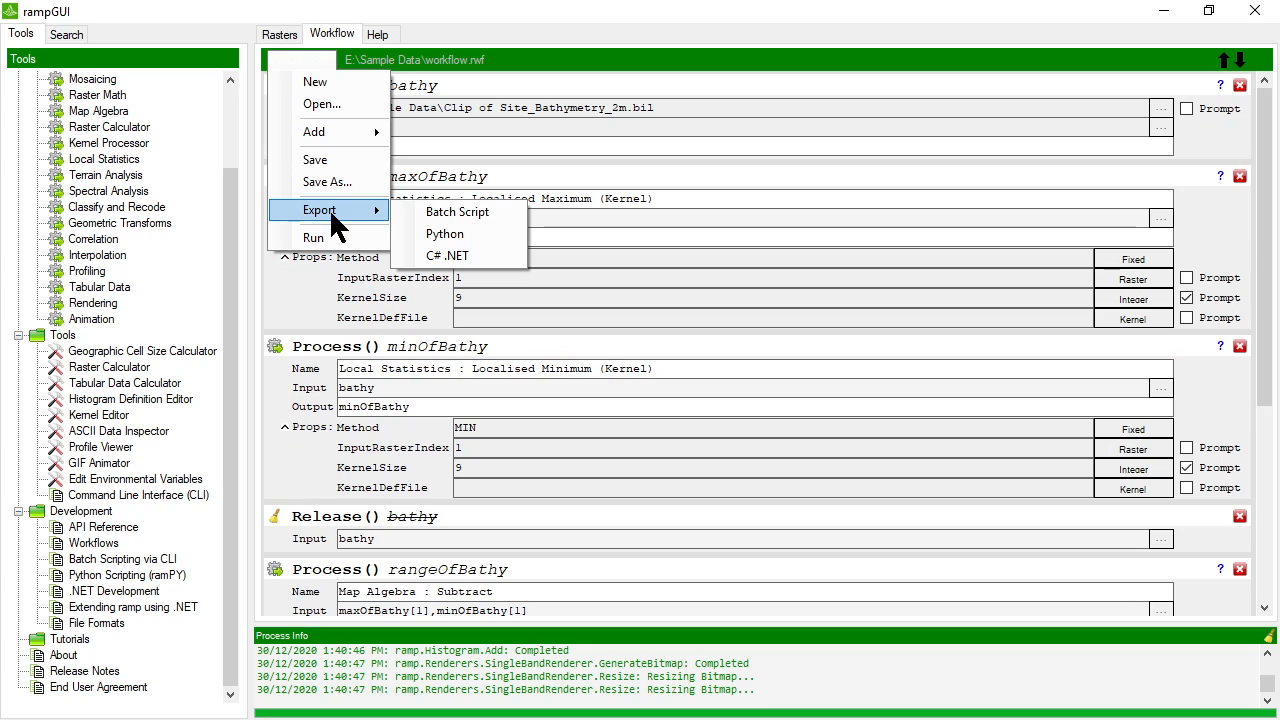